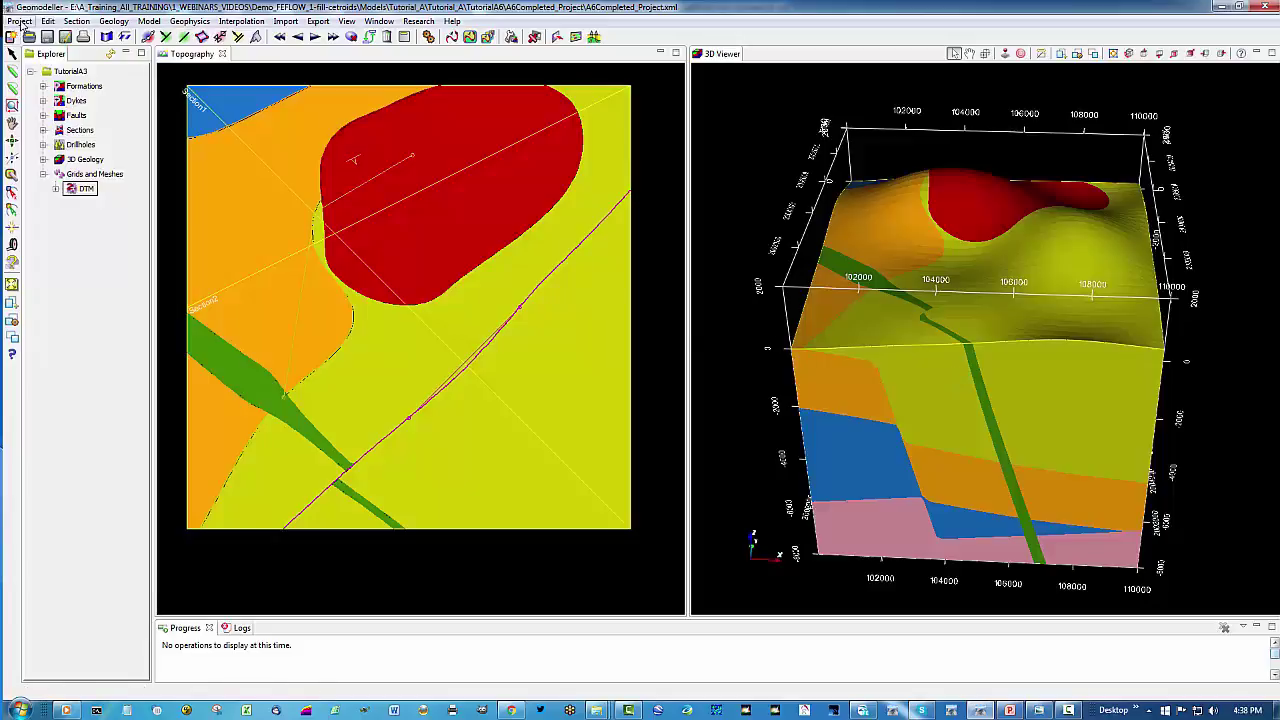
- Review the GeoModeller project properties, then close the properties window
{"action": "left_click", "coordinate": [21, 22]}
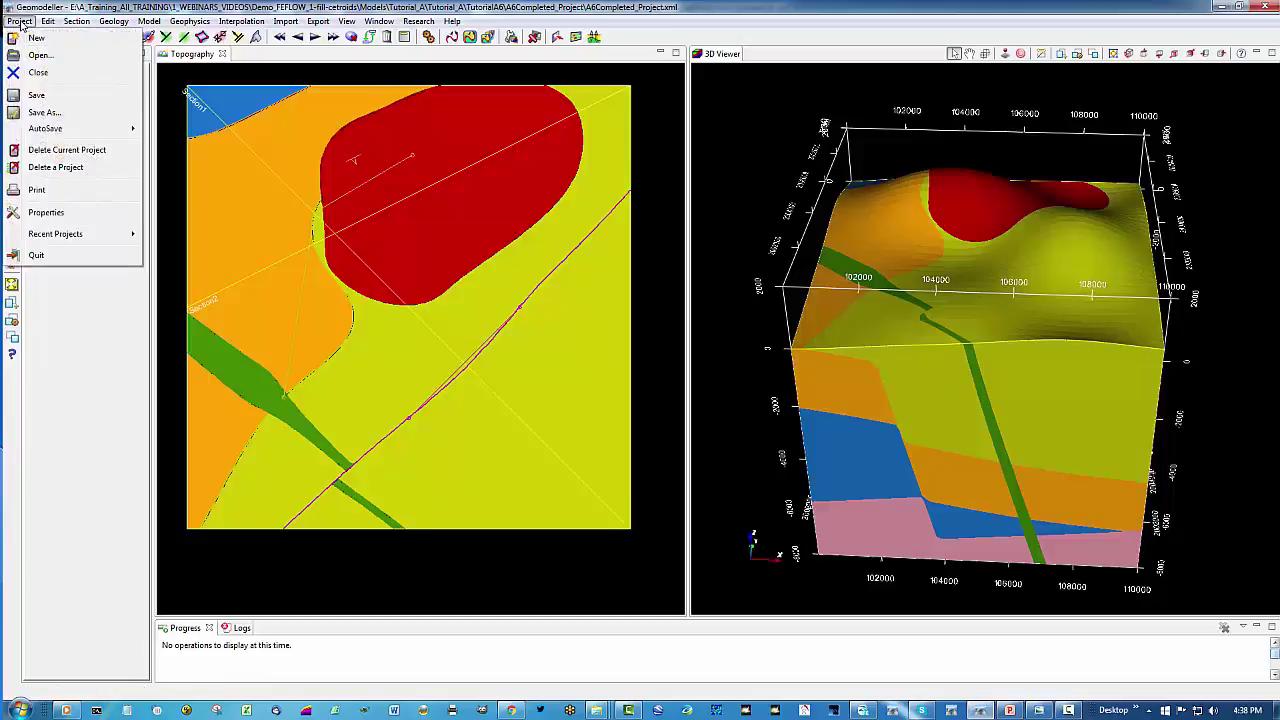
{"action": "left_click", "coordinate": [46, 212]}
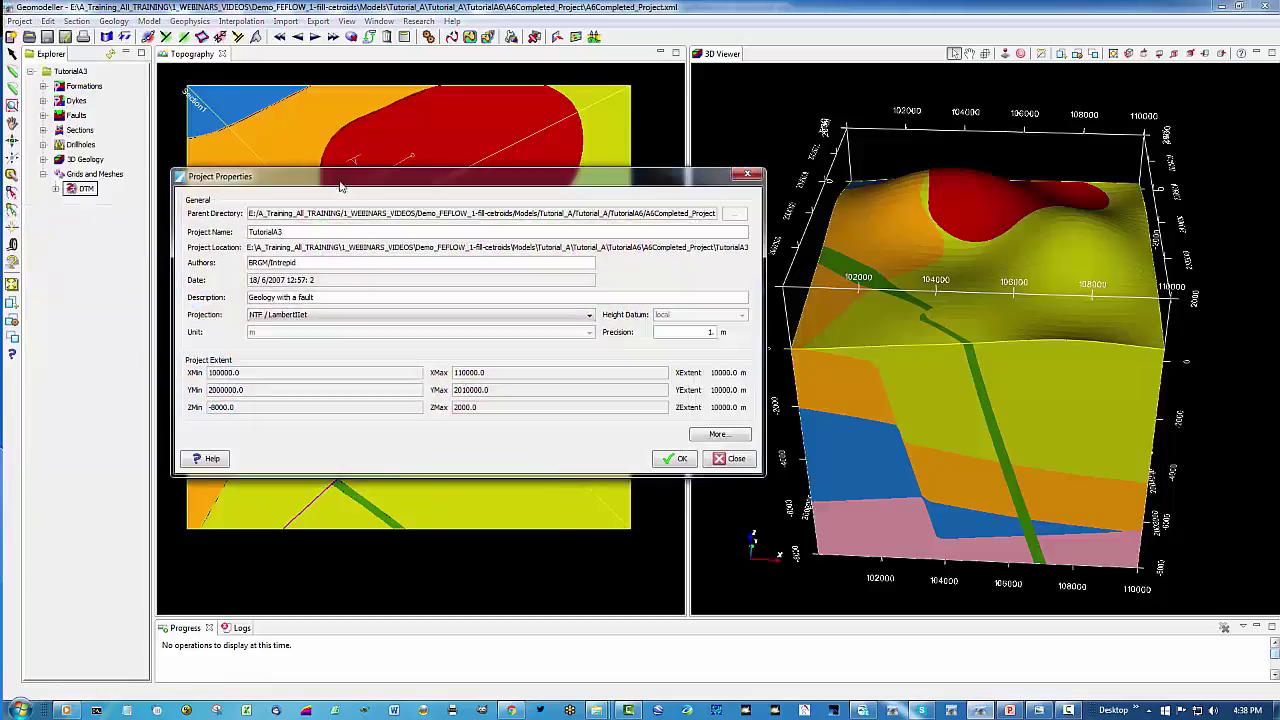
{"action": "left_click_drag", "start_coordinate": [340, 182], "coordinate": [308, 138]}
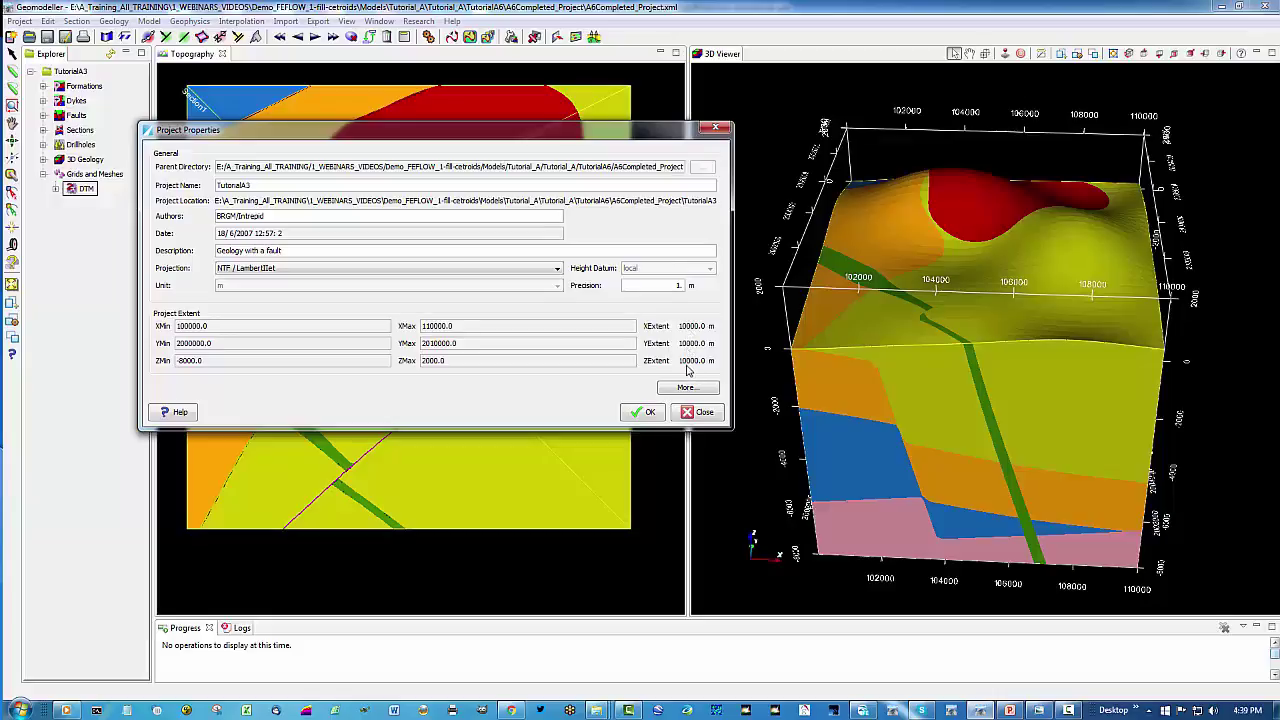
{"action": "left_click", "coordinate": [716, 129]}
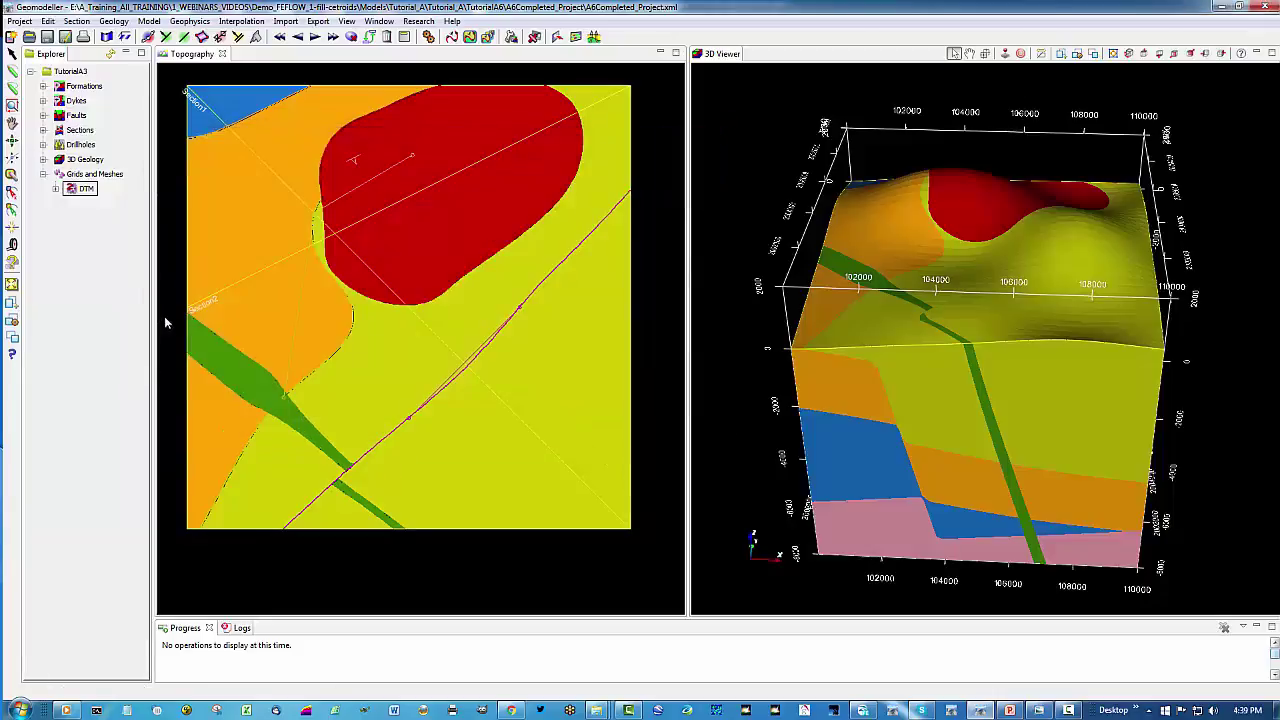
- Expand DTM under Grids and Meshes, reset the 3D model to isometric, and select DTM
{"action": "left_click_drag", "start_coordinate": [910, 345], "coordinate": [903, 411]}
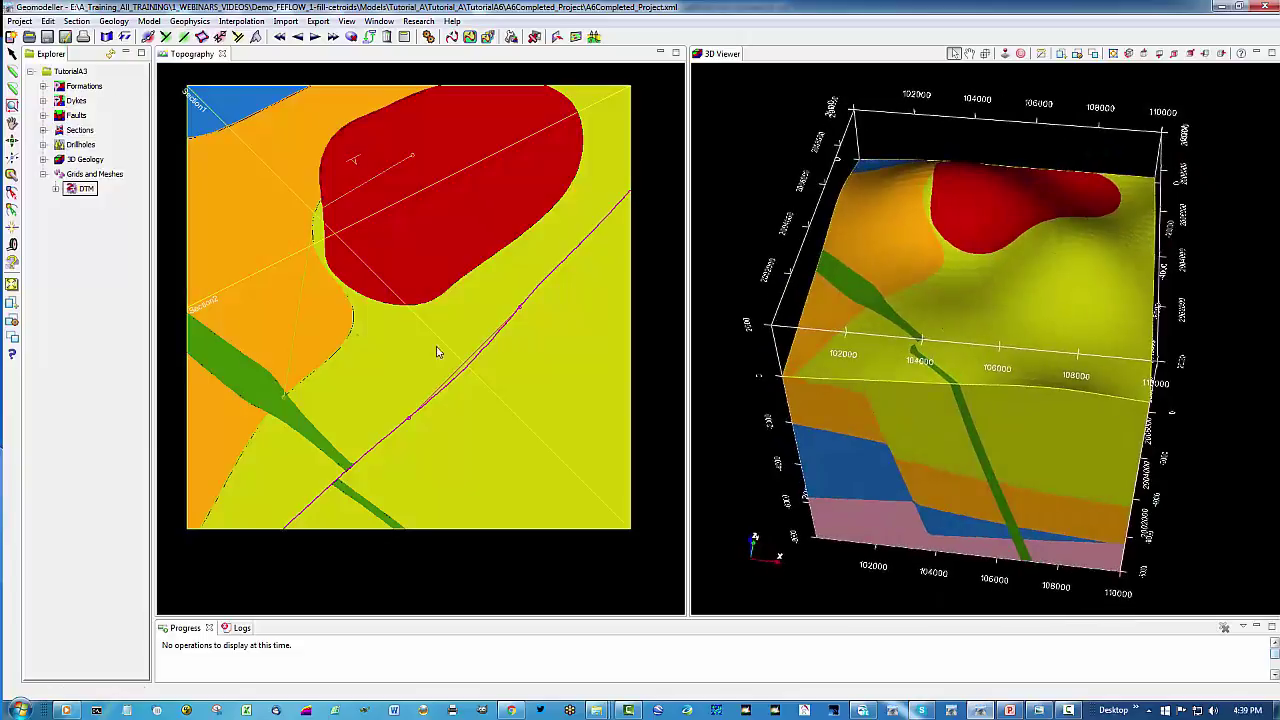
{"action": "left_click", "coordinate": [55, 188]}
{"action": "left_click", "coordinate": [92, 174]}
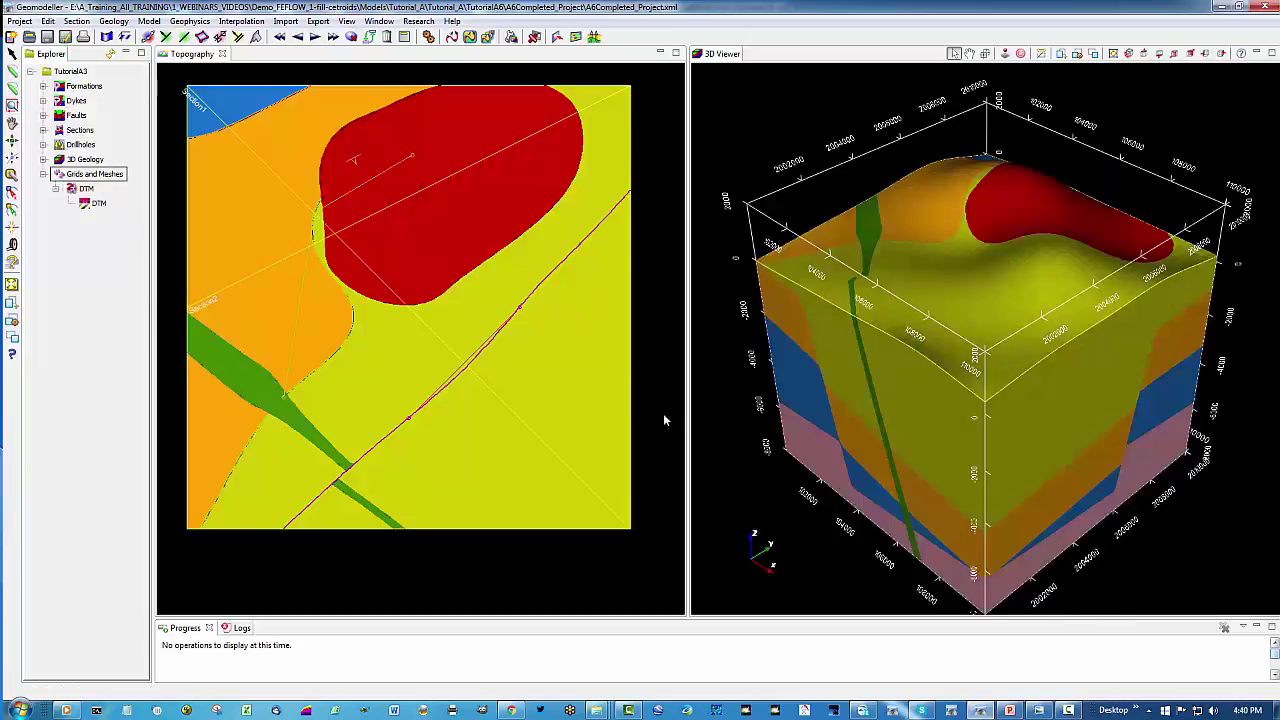
{"action": "left_click", "coordinate": [86, 189]}
- In FEFLOW, start a new '2D or layered 3D mesh' model using manual domain setup
{"action": "key", "text": "alt+Tab"}
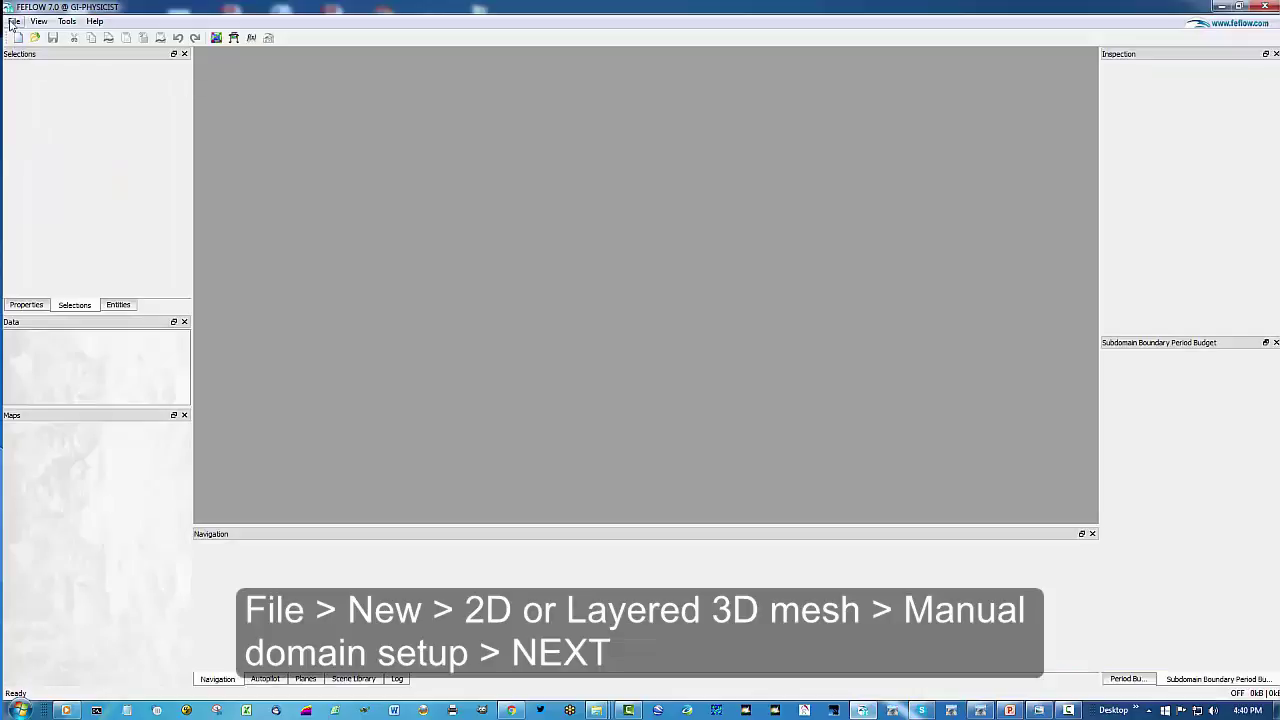
{"action": "left_click", "coordinate": [13, 21]}
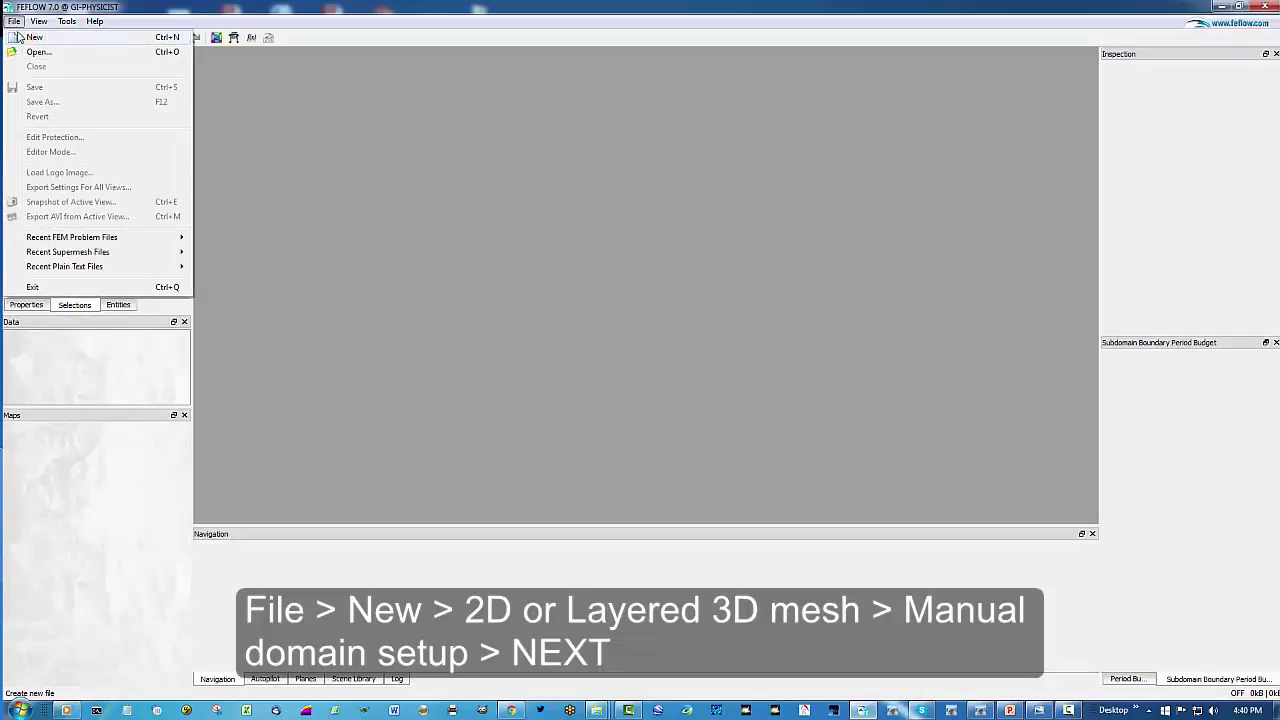
{"action": "left_click", "coordinate": [40, 41]}
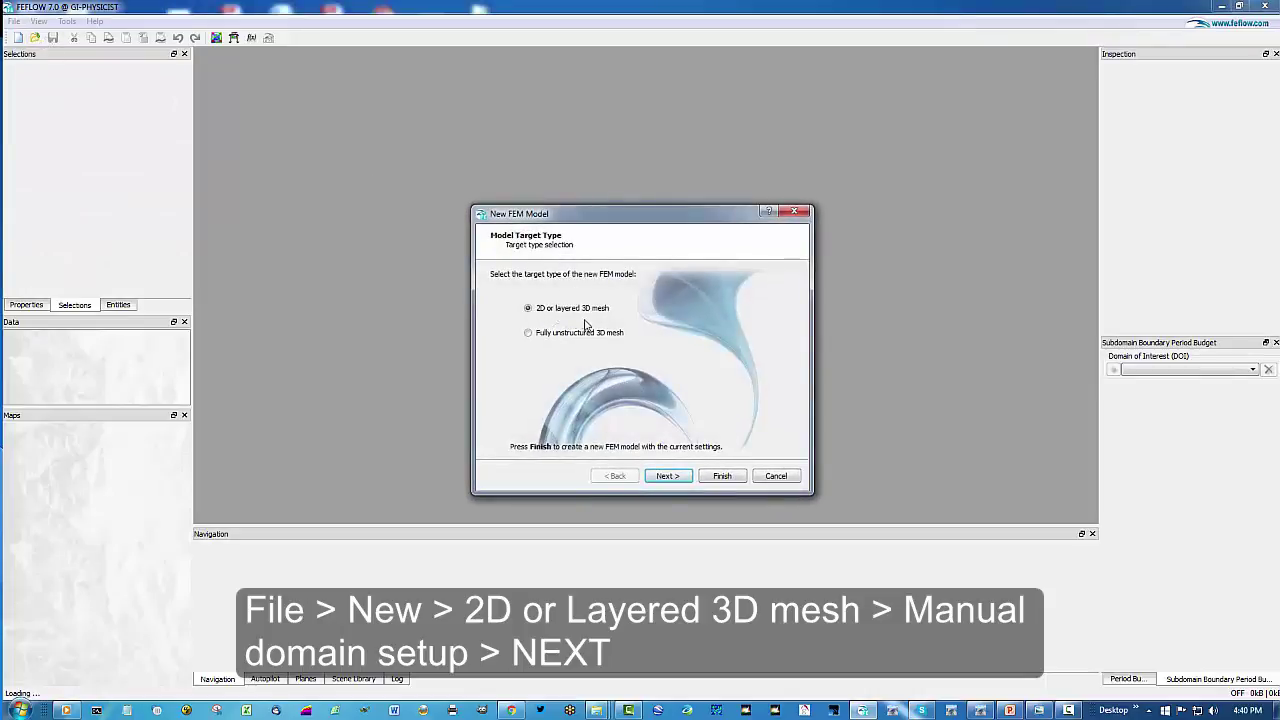
{"action": "left_click", "coordinate": [667, 476]}
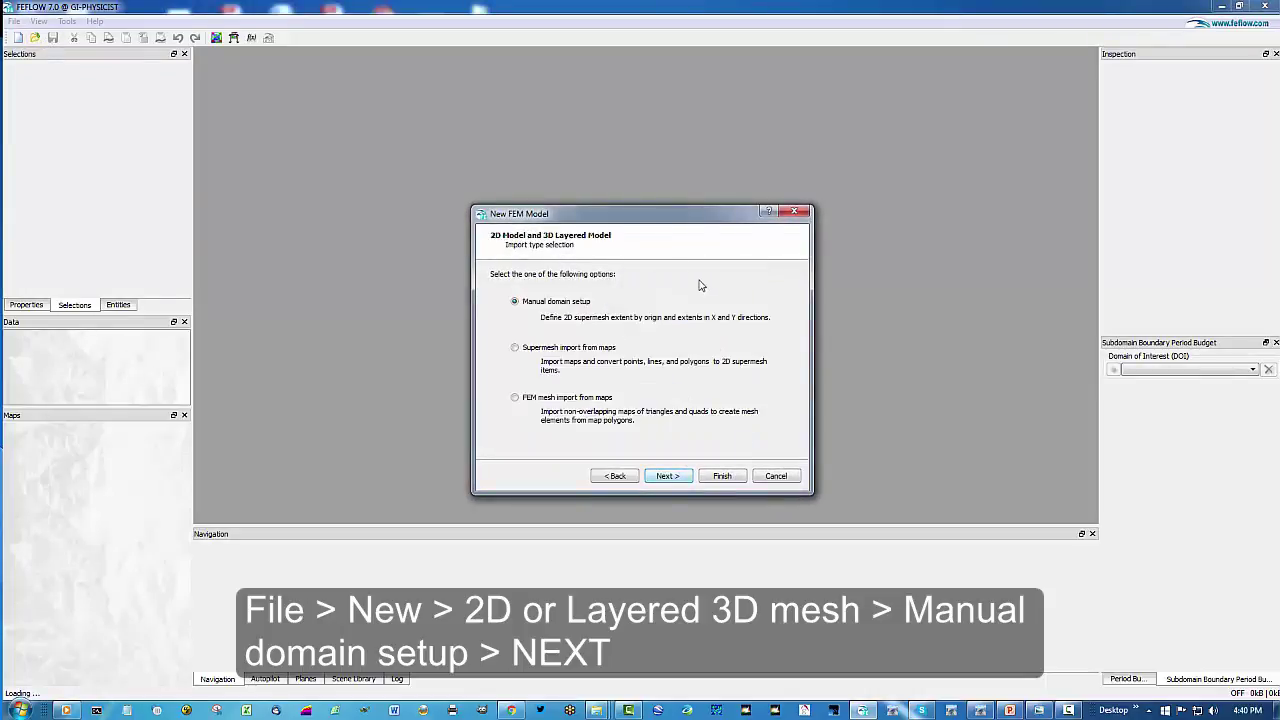
{"action": "left_click", "coordinate": [676, 479]}
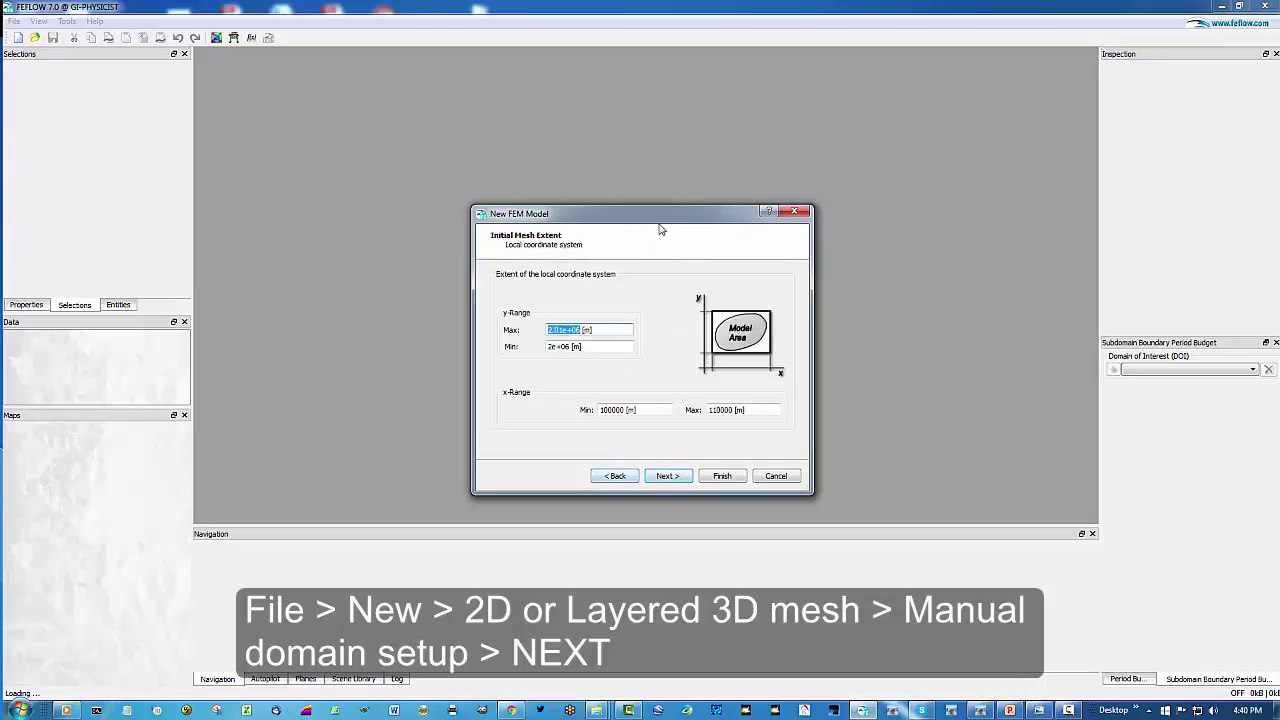
{"action": "left_click_drag", "start_coordinate": [661, 220], "coordinate": [869, 129]}
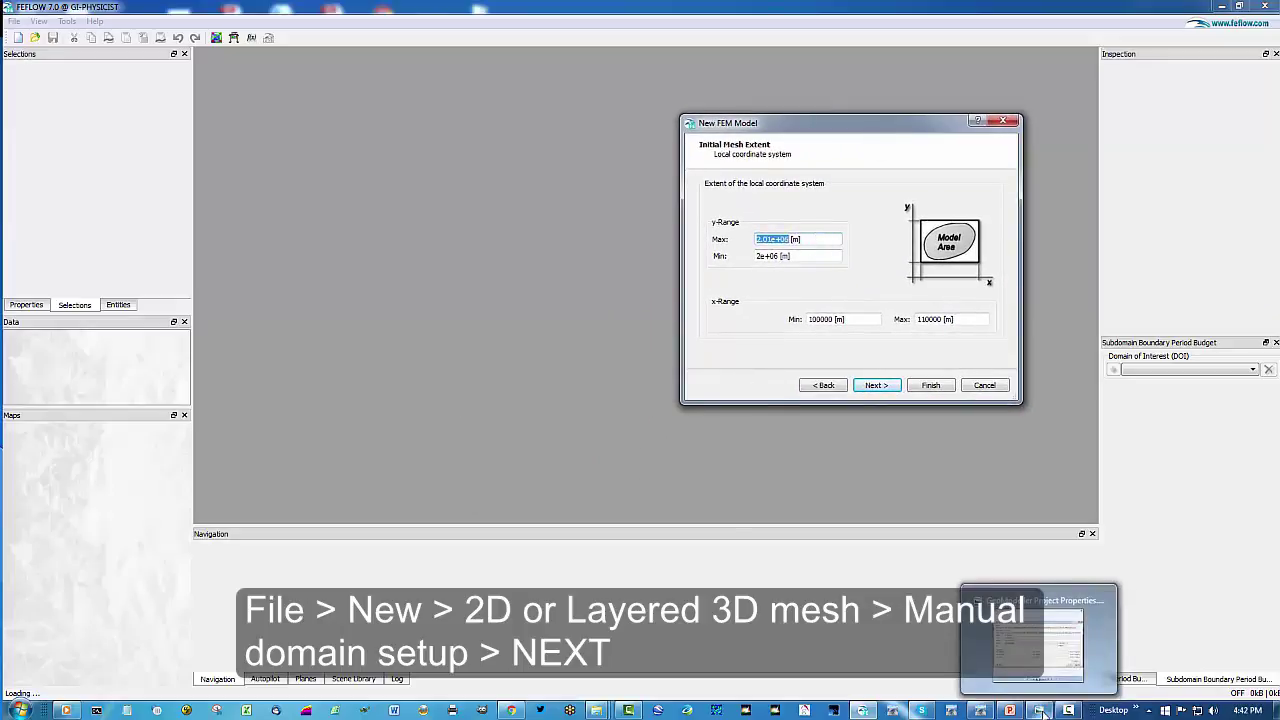
- Check the wizard's x 100000–110000 and y 2e+06–2.01e+06 extent against the GeoModeller screenshot
{"action": "left_click", "coordinate": [1041, 710]}
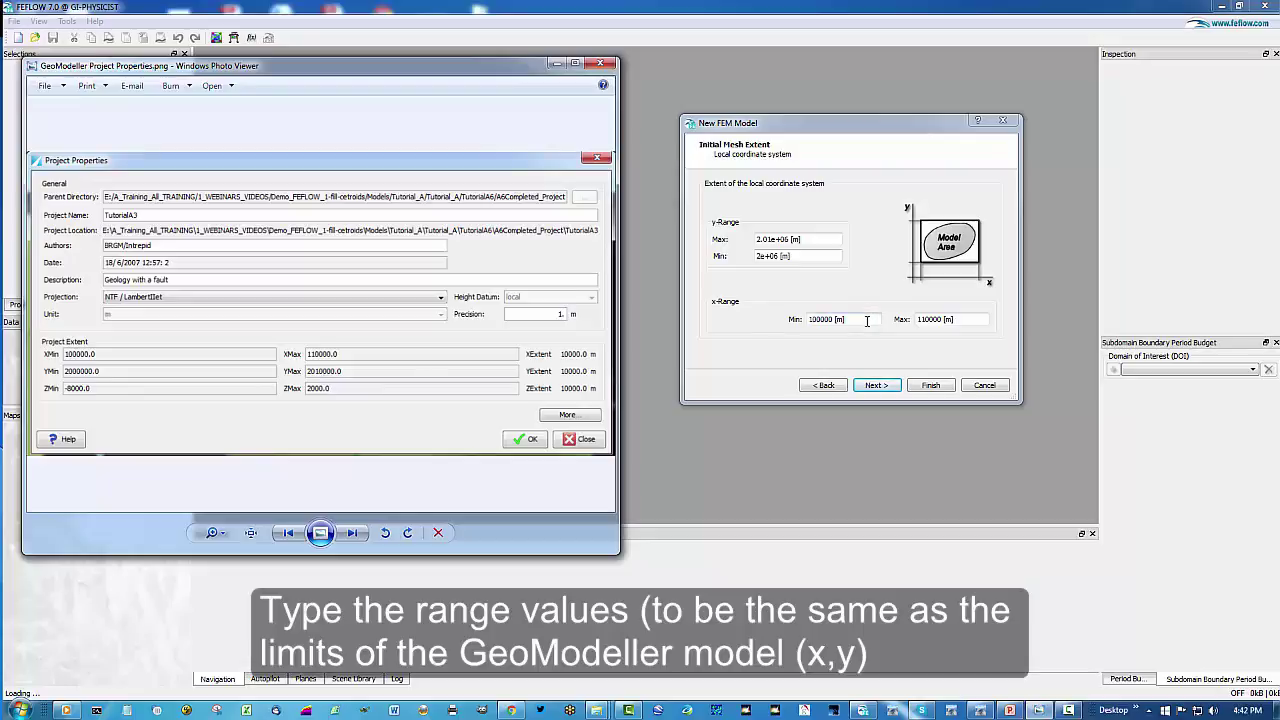
{"action": "left_click", "coordinate": [867, 320]}
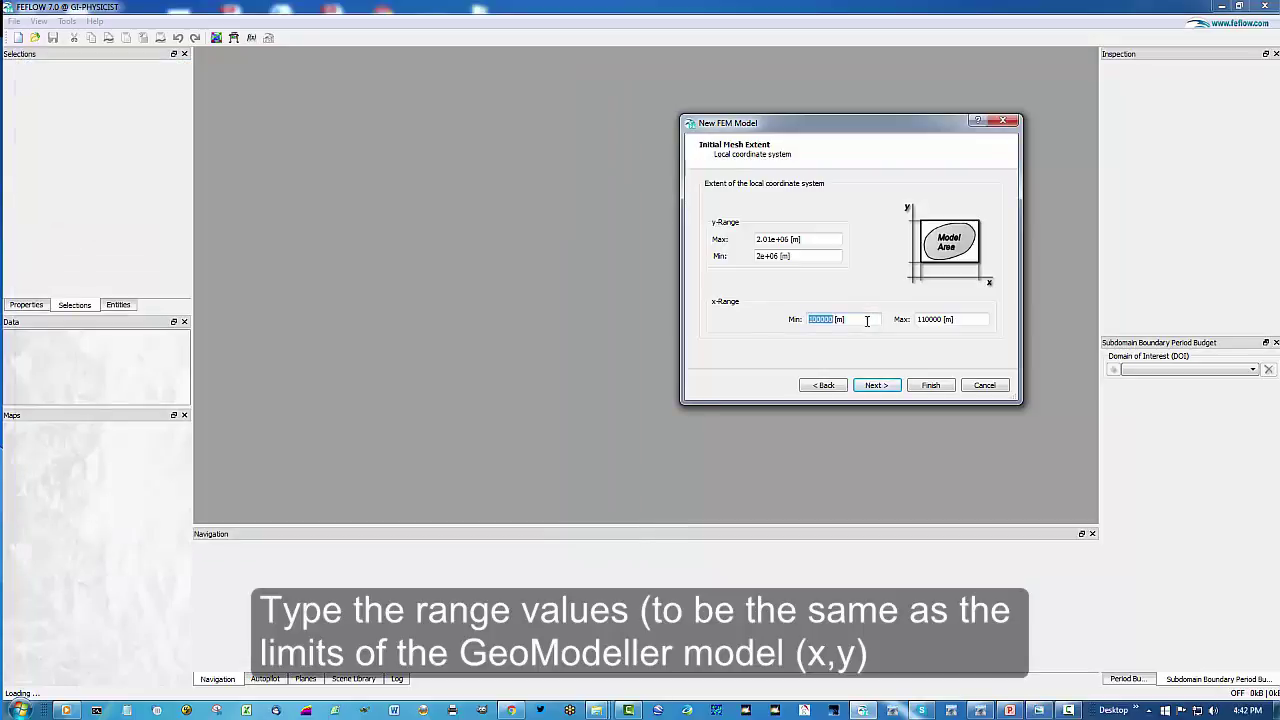
{"action": "left_click", "coordinate": [1040, 710]}
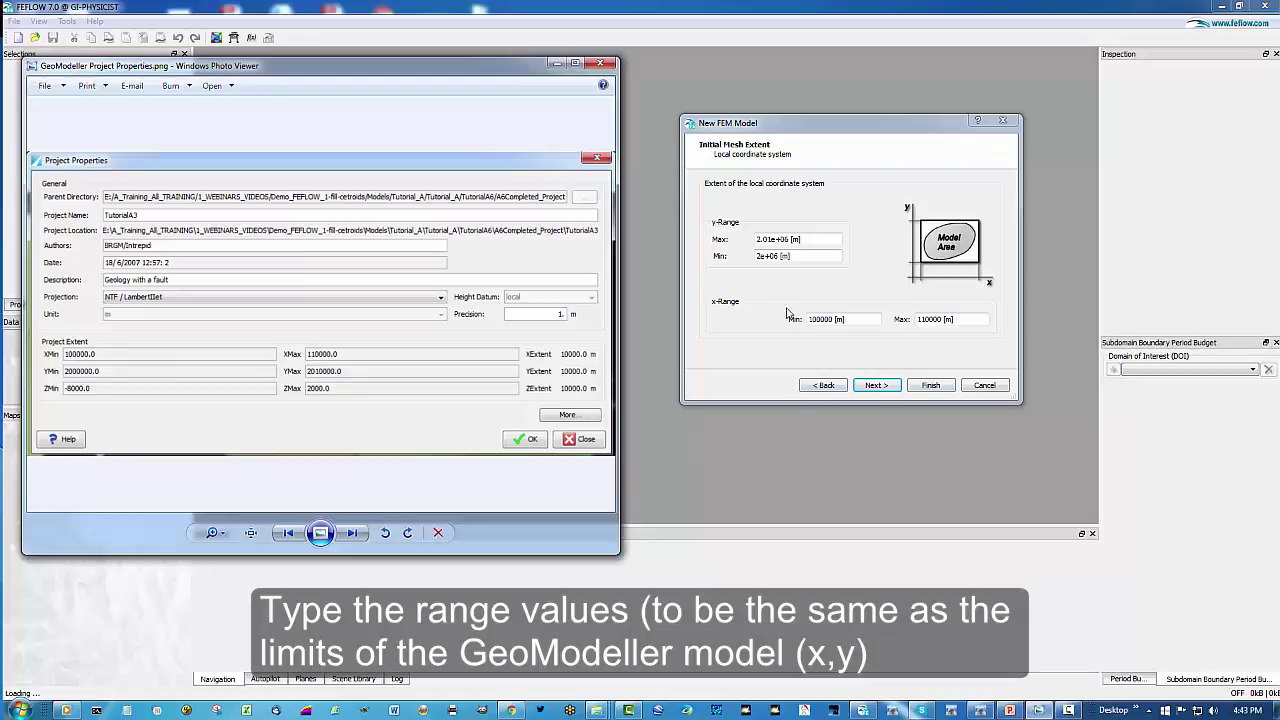
{"action": "left_click", "coordinate": [556, 63]}
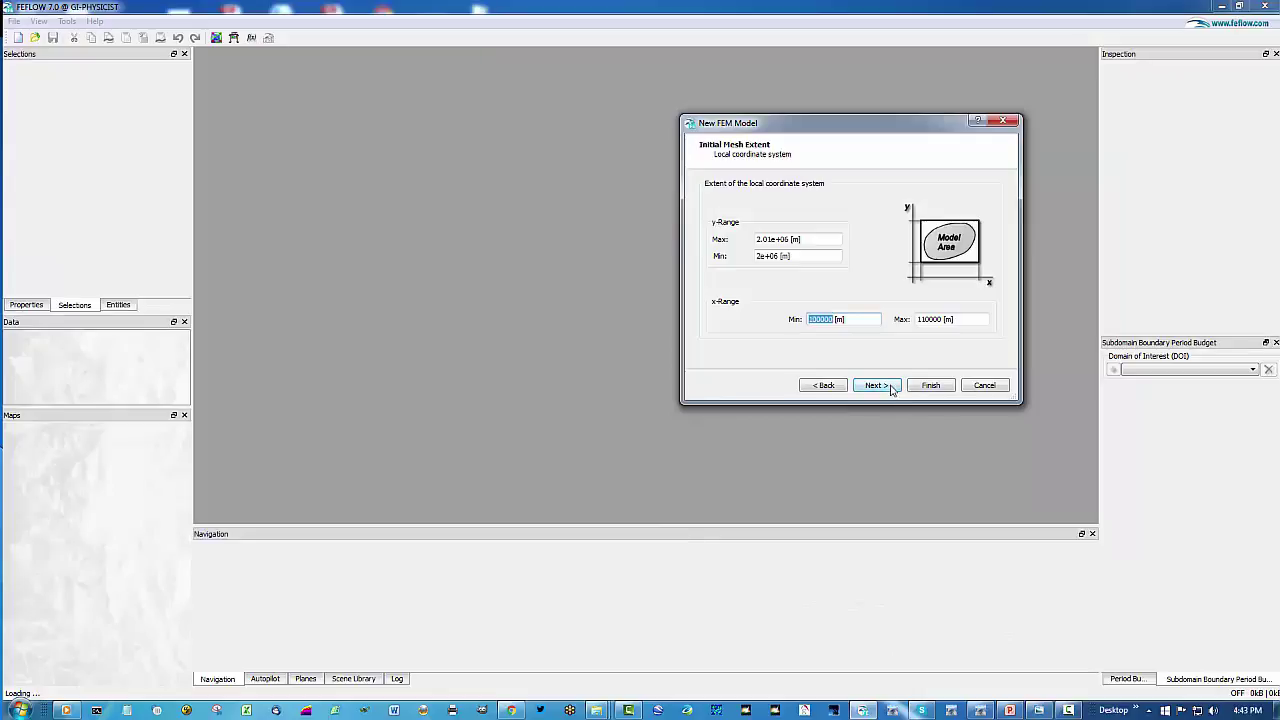
- Leave the global coordinate offset at X 0 and Y 0, and finish the wizard
{"action": "left_click", "coordinate": [891, 387]}
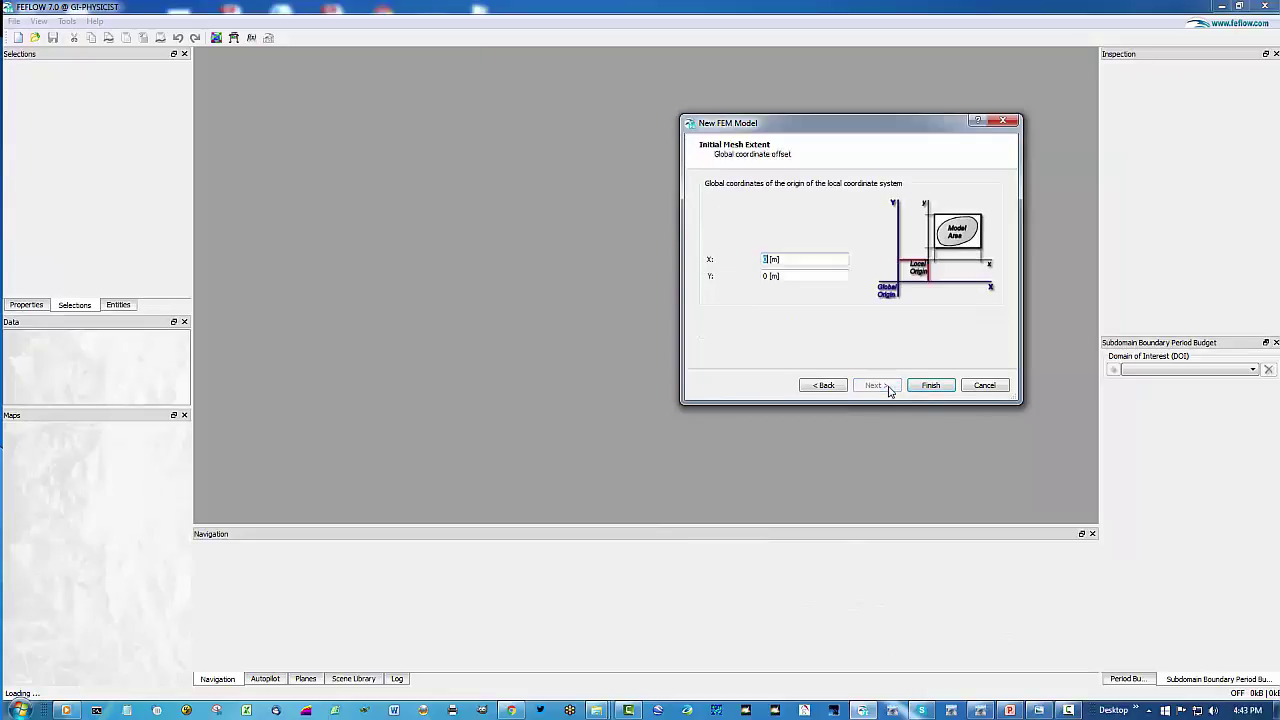
{"action": "left_click_drag", "start_coordinate": [880, 129], "coordinate": [561, 127]}
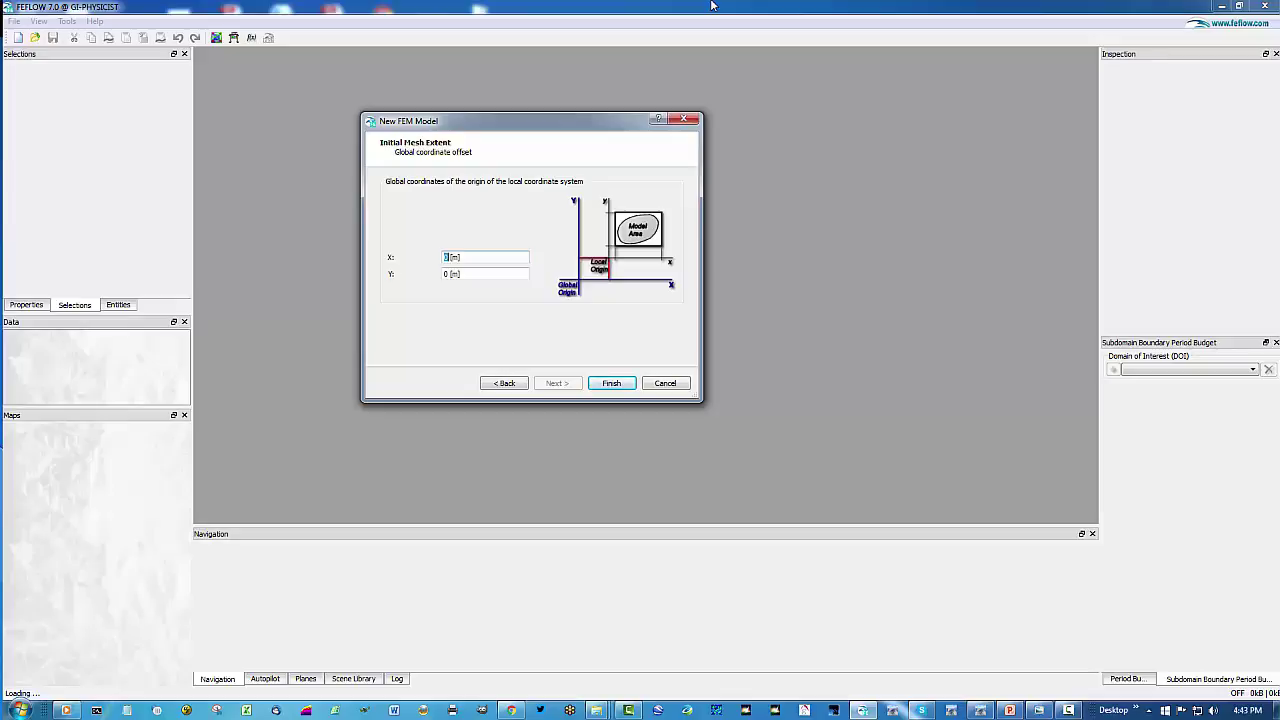
{"action": "left_click", "coordinate": [478, 260]}
{"action": "left_click", "coordinate": [611, 383]}
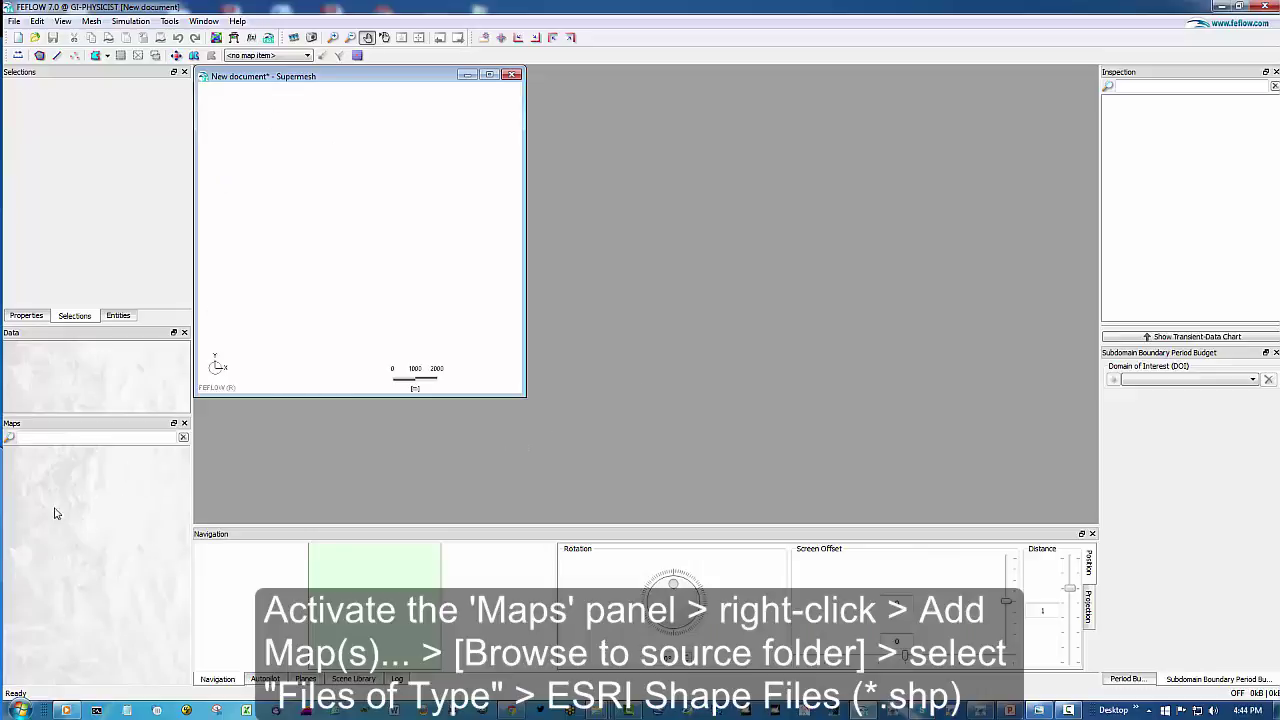
- Add Model_Extents_19_7_2D.shp to the Maps list
{"action": "right_click", "coordinate": [76, 478]}
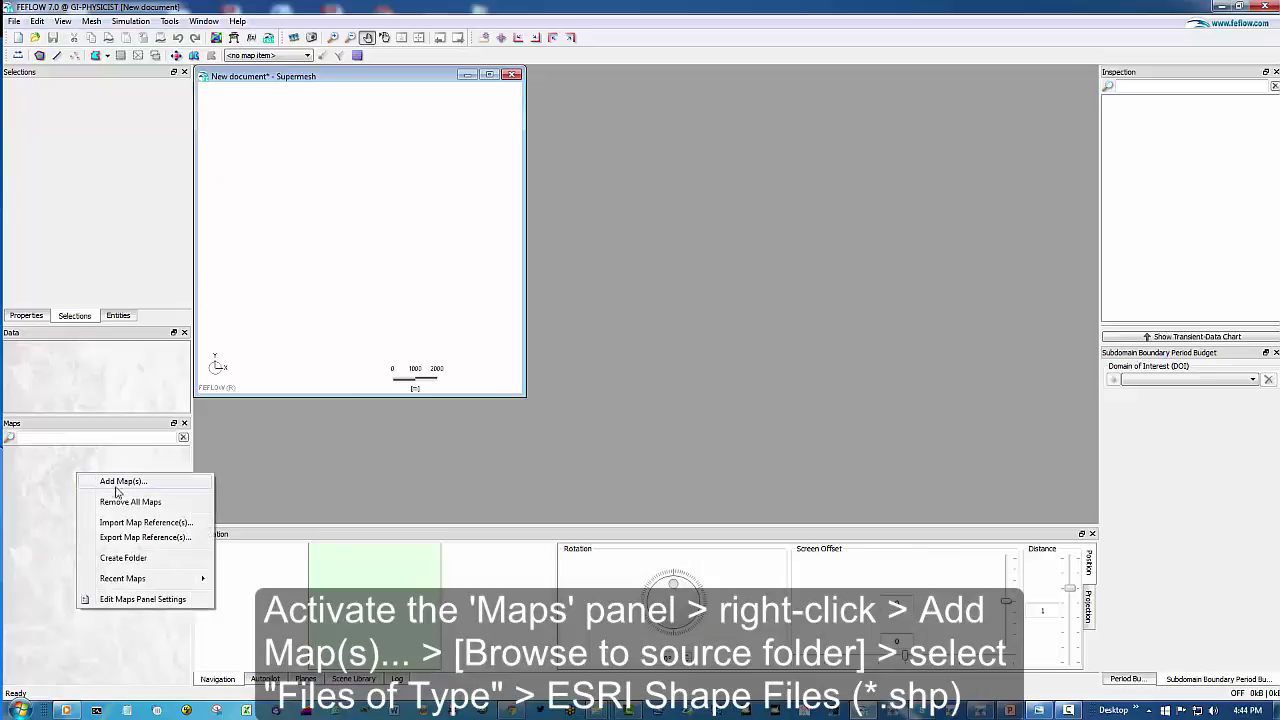
{"action": "left_click", "coordinate": [118, 487]}
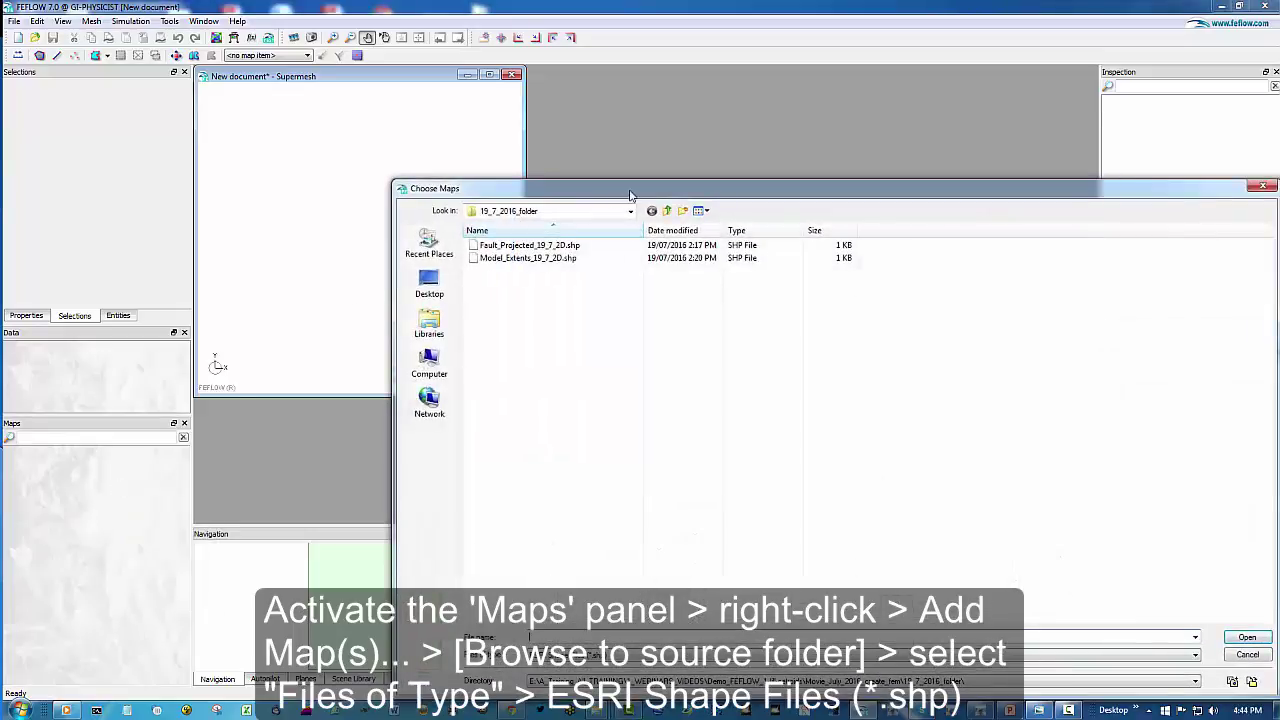
{"action": "left_click_drag", "start_coordinate": [630, 193], "coordinate": [651, 86]}
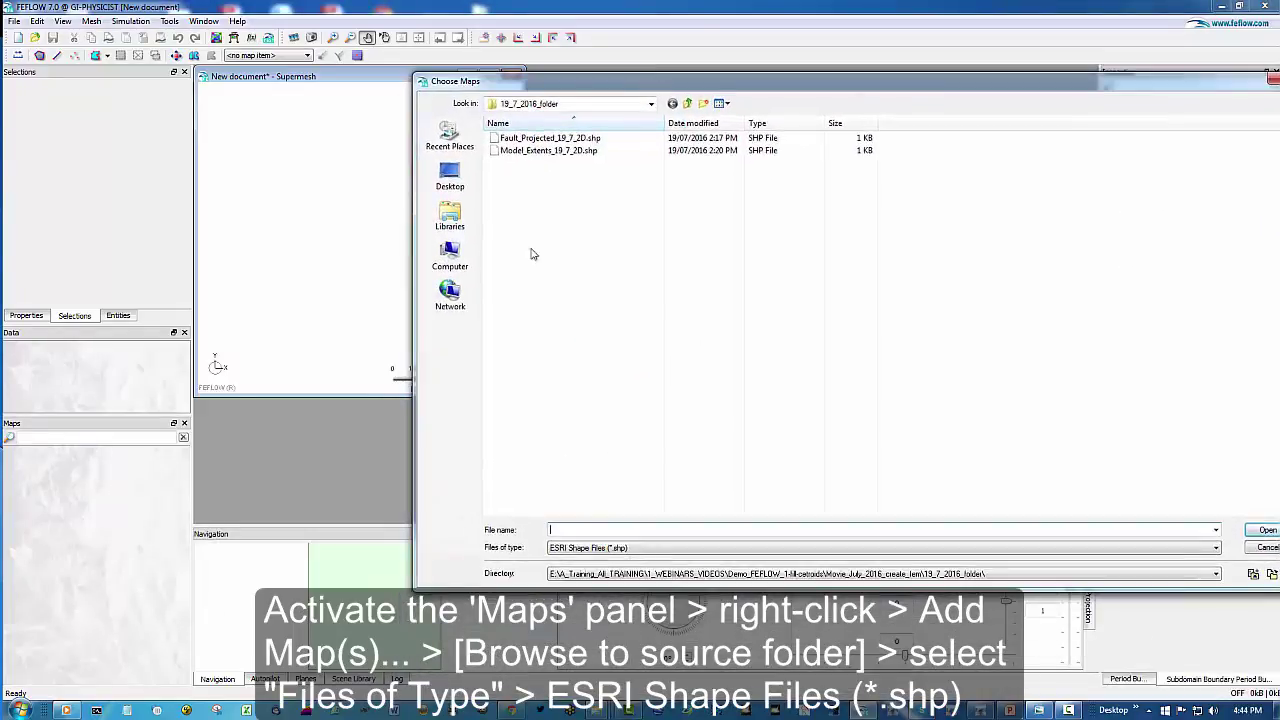
{"action": "left_click", "coordinate": [563, 151]}
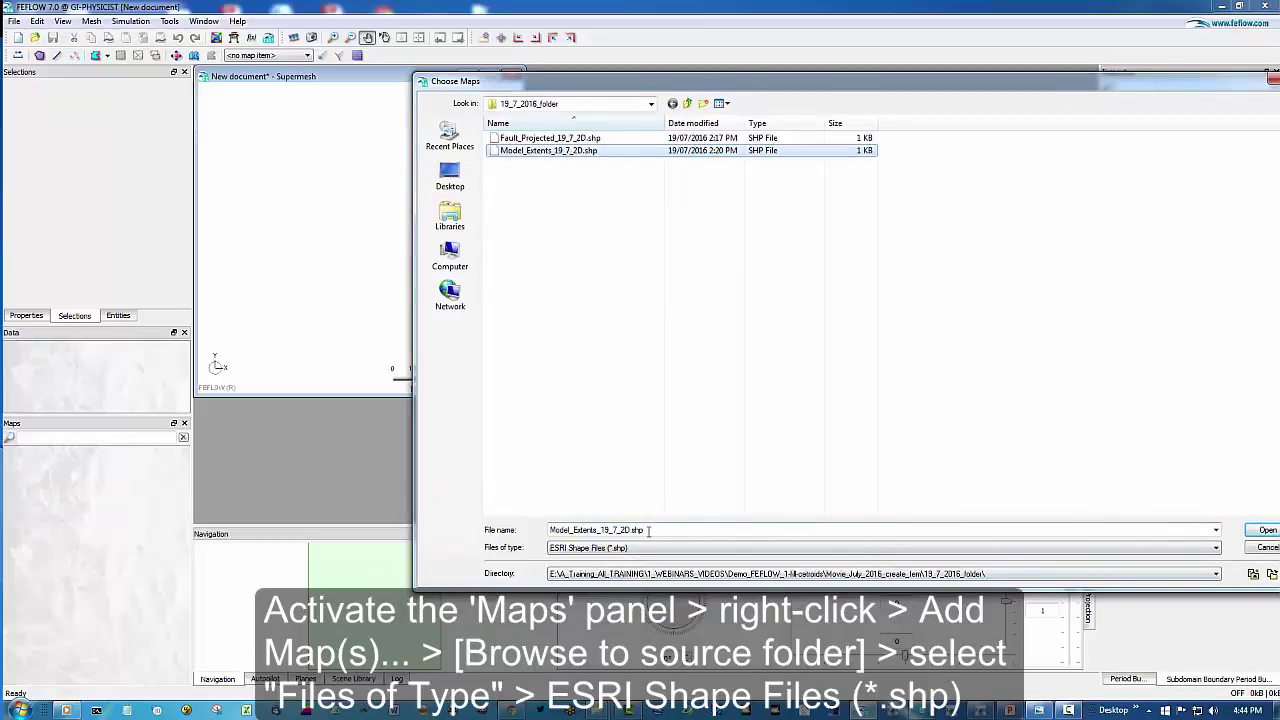
{"action": "left_click", "coordinate": [1264, 530]}
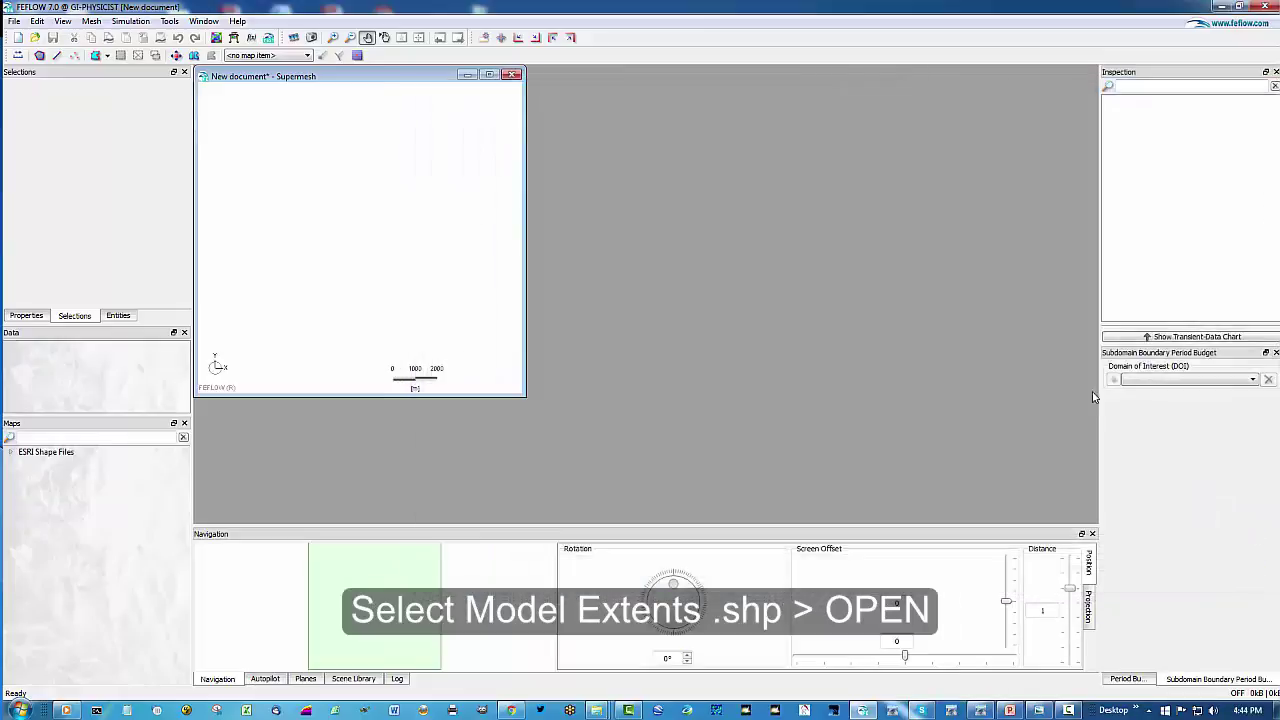
- Convert the Model_Extents_19_7_2D map into supermesh polygons, then return to GeoModeller
{"action": "left_click", "coordinate": [11, 452]}
{"action": "left_click", "coordinate": [70, 463]}
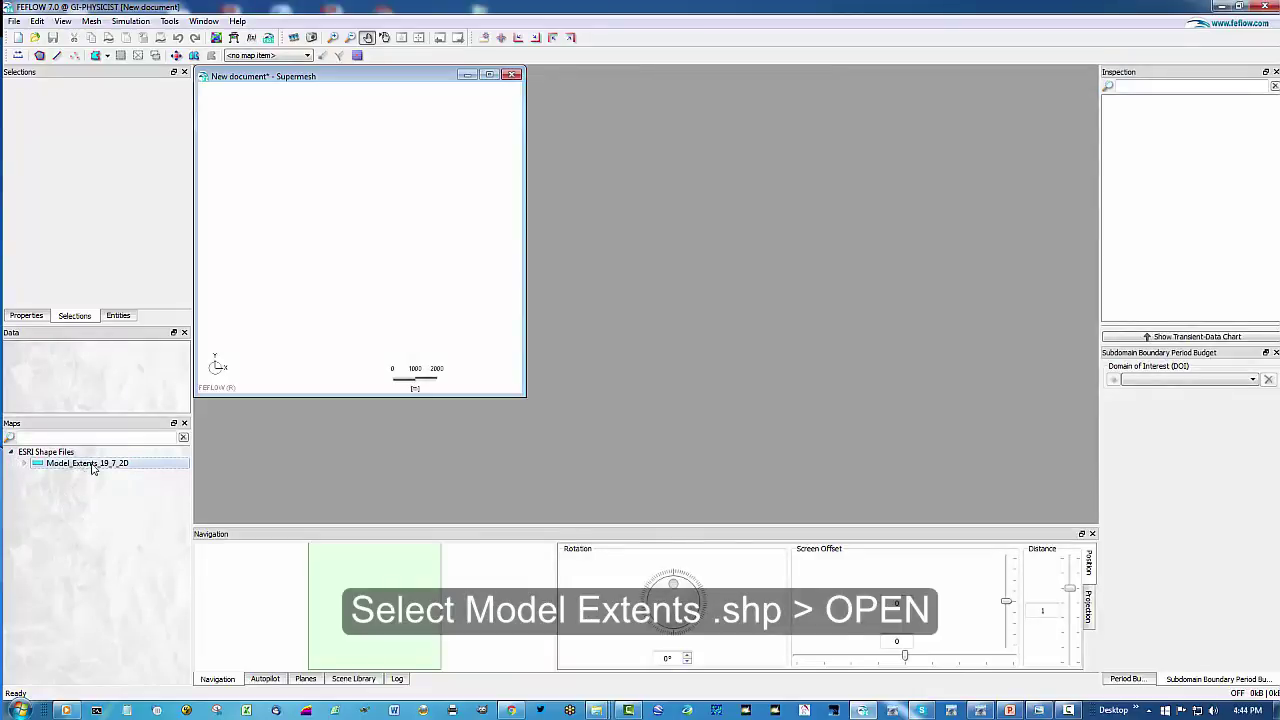
{"action": "right_click", "coordinate": [92, 466]}
{"action": "mouse_move", "coordinate": [155, 435]}
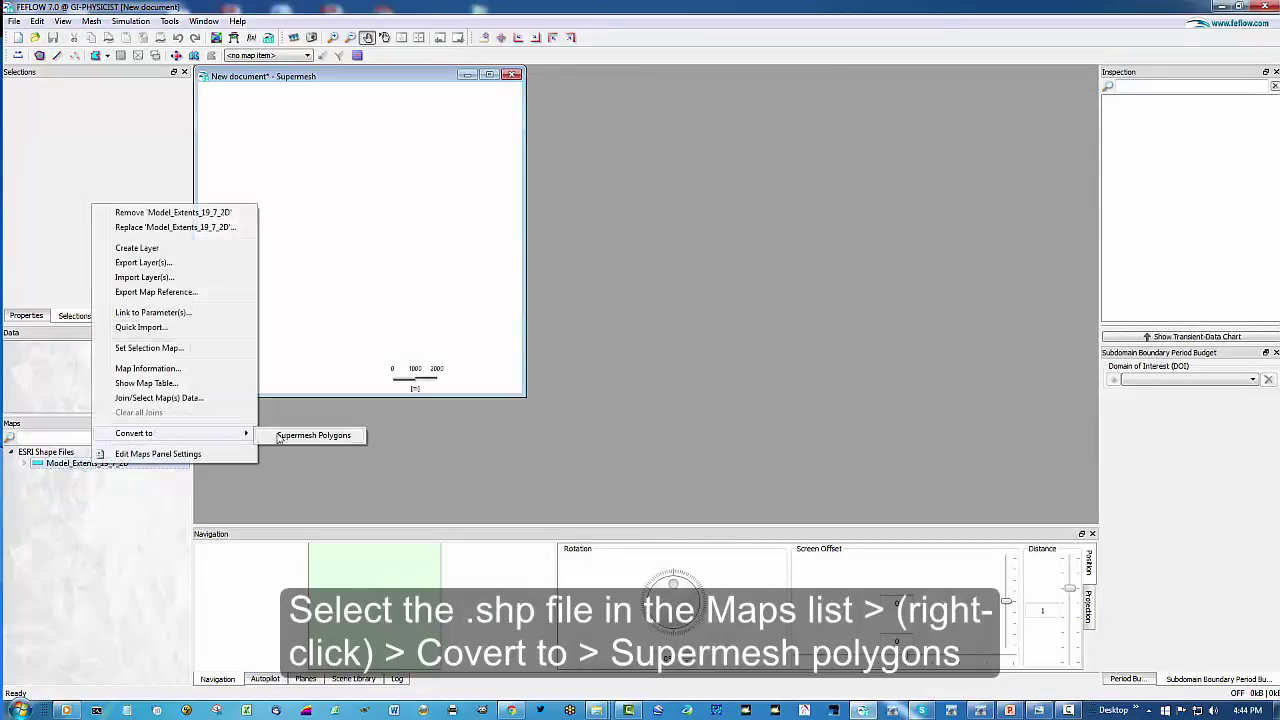
{"action": "left_click", "coordinate": [284, 436]}
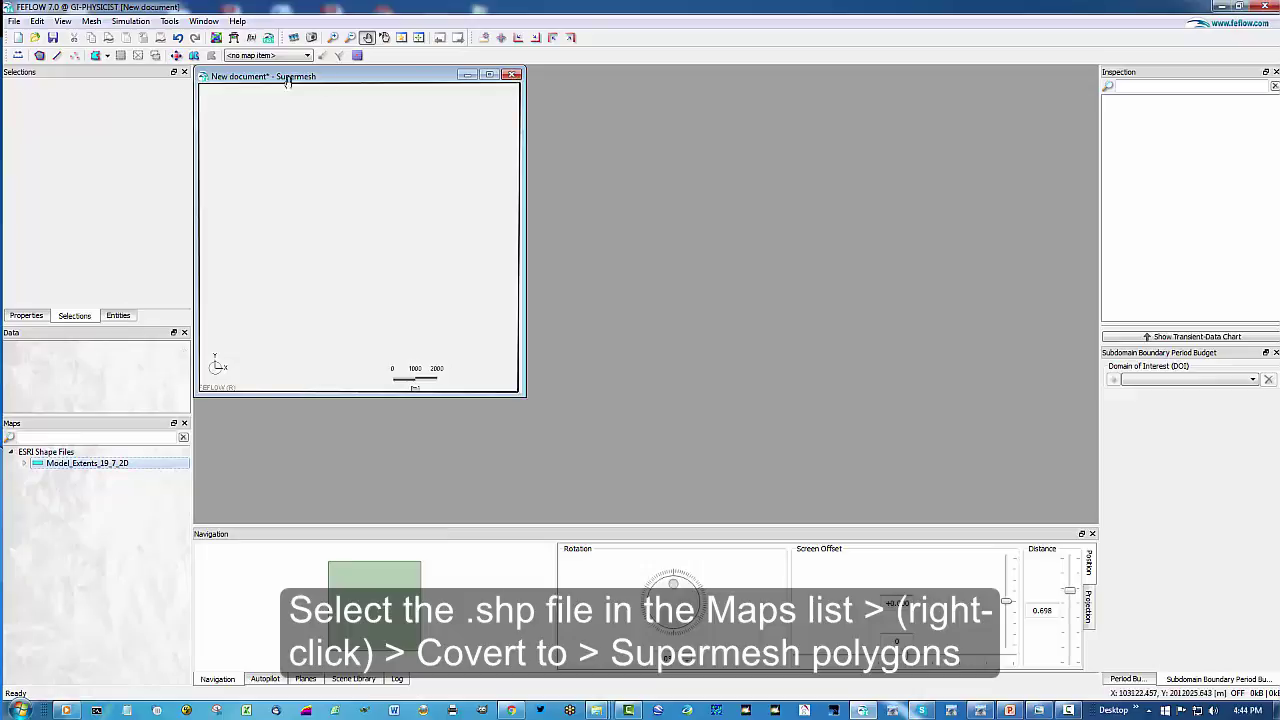
{"action": "left_click", "coordinate": [24, 464]}
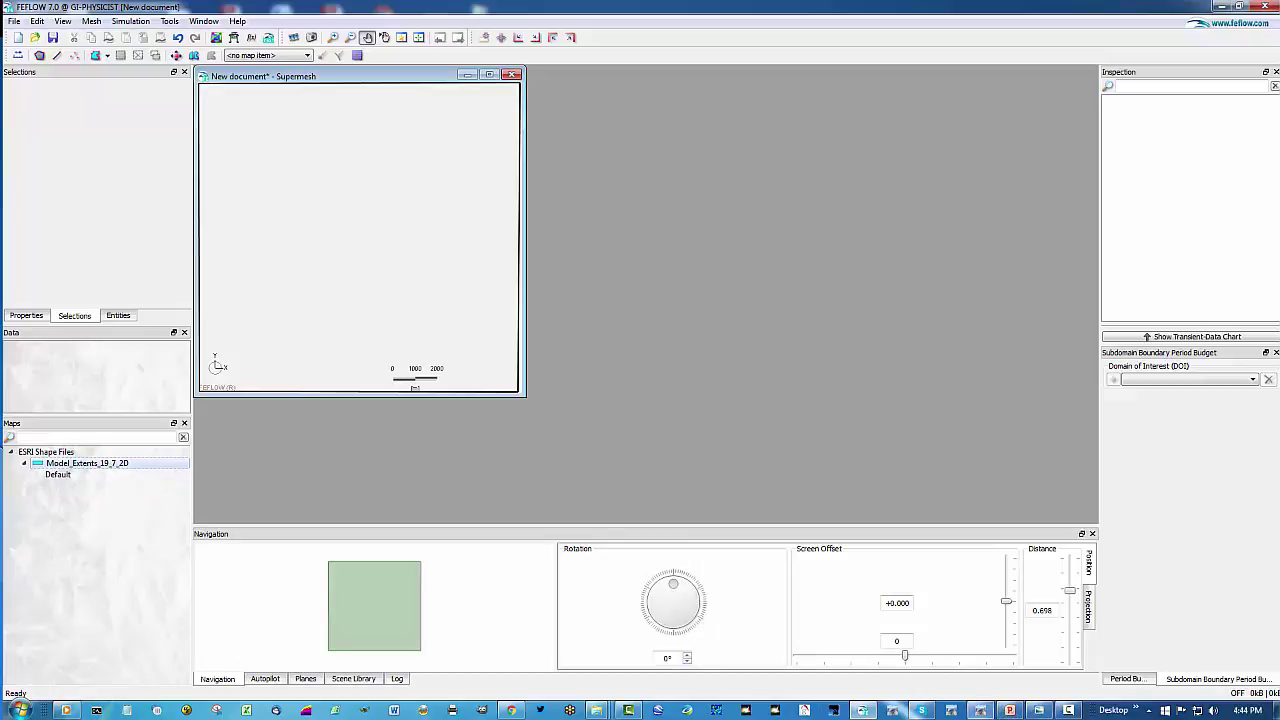
{"action": "left_click", "coordinate": [981, 710]}
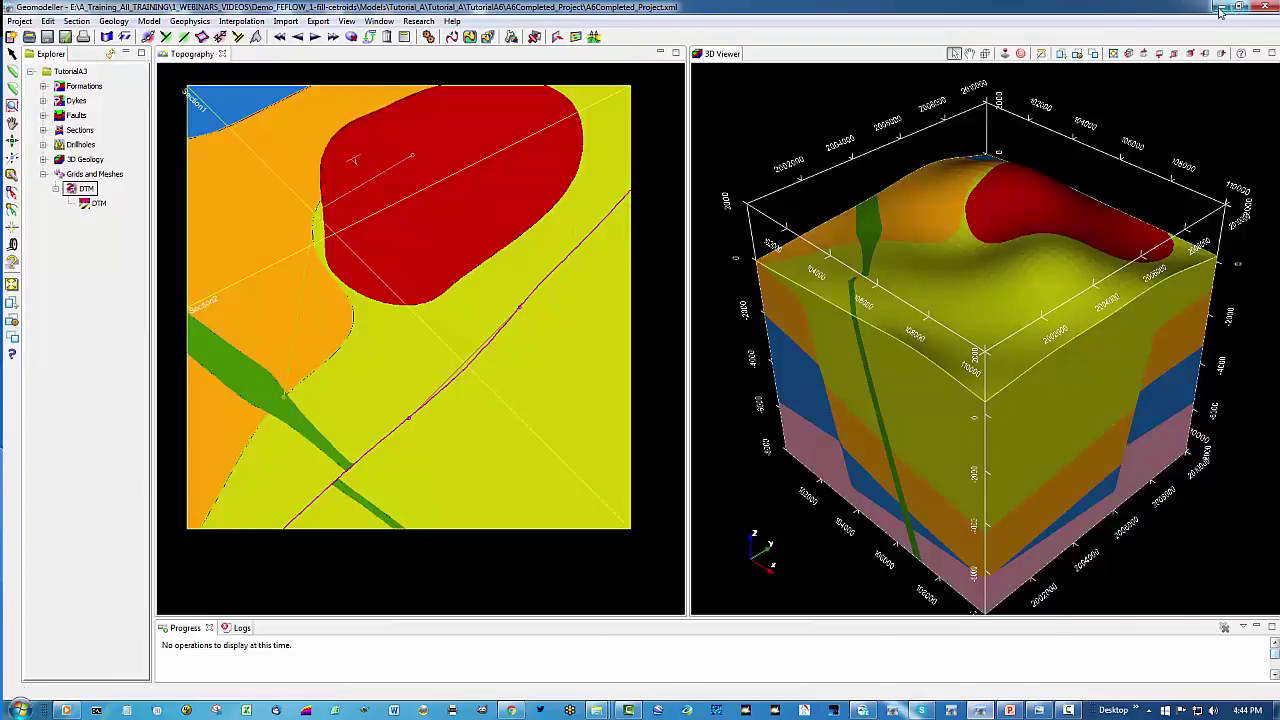
- Back in FEFLOW, add Fault_Projected_19_7_2D.shp to the Maps list
{"action": "key", "text": "alt+Tab"}
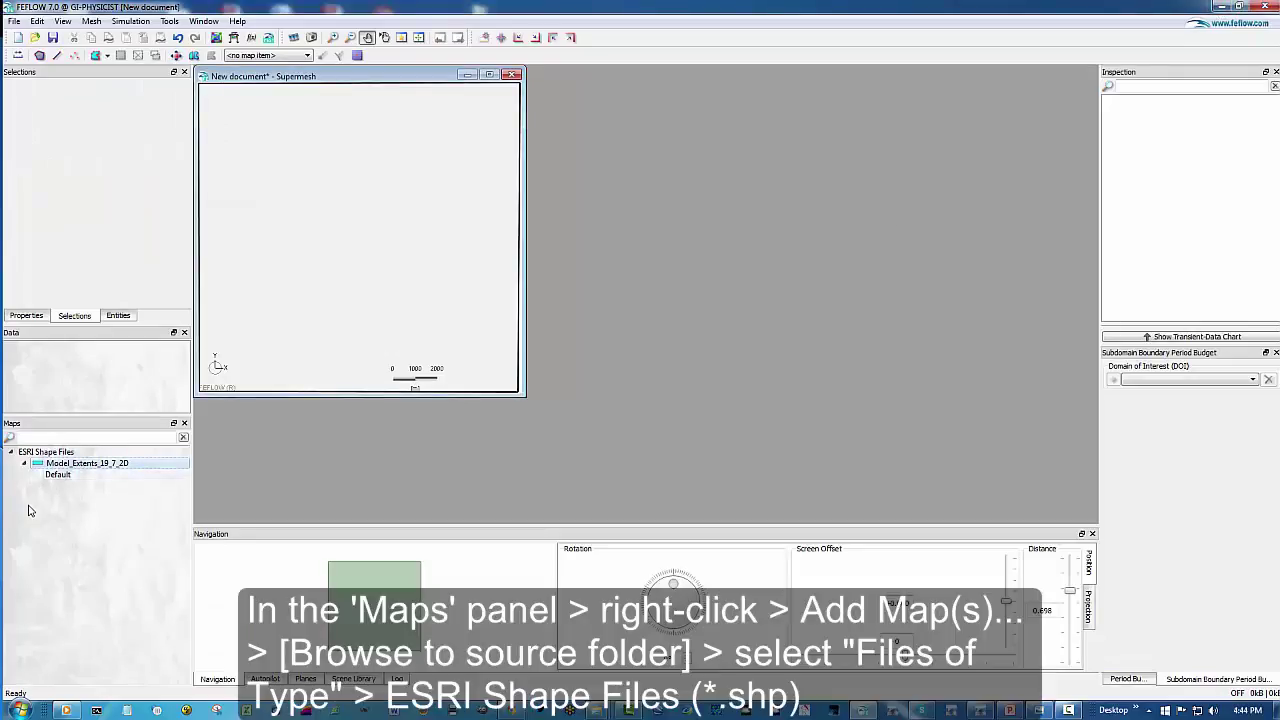
{"action": "right_click", "coordinate": [30, 508]}
{"action": "left_click", "coordinate": [74, 514]}
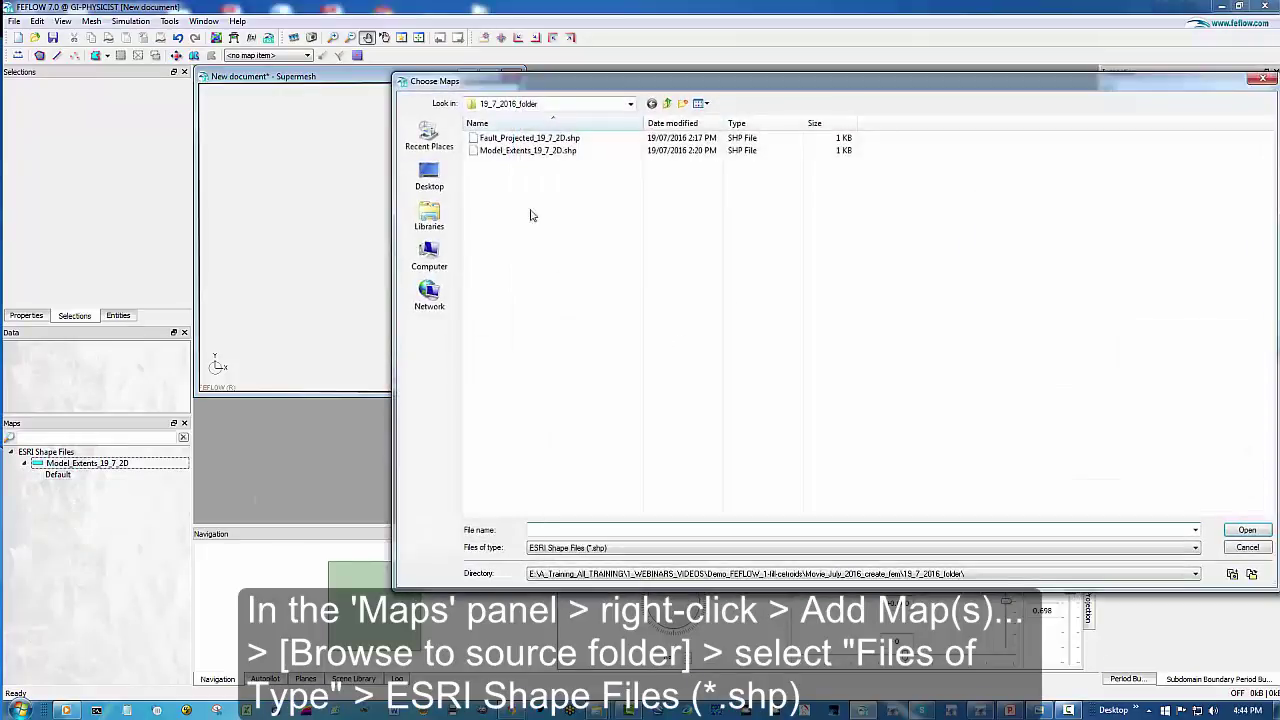
{"action": "left_click", "coordinate": [527, 140]}
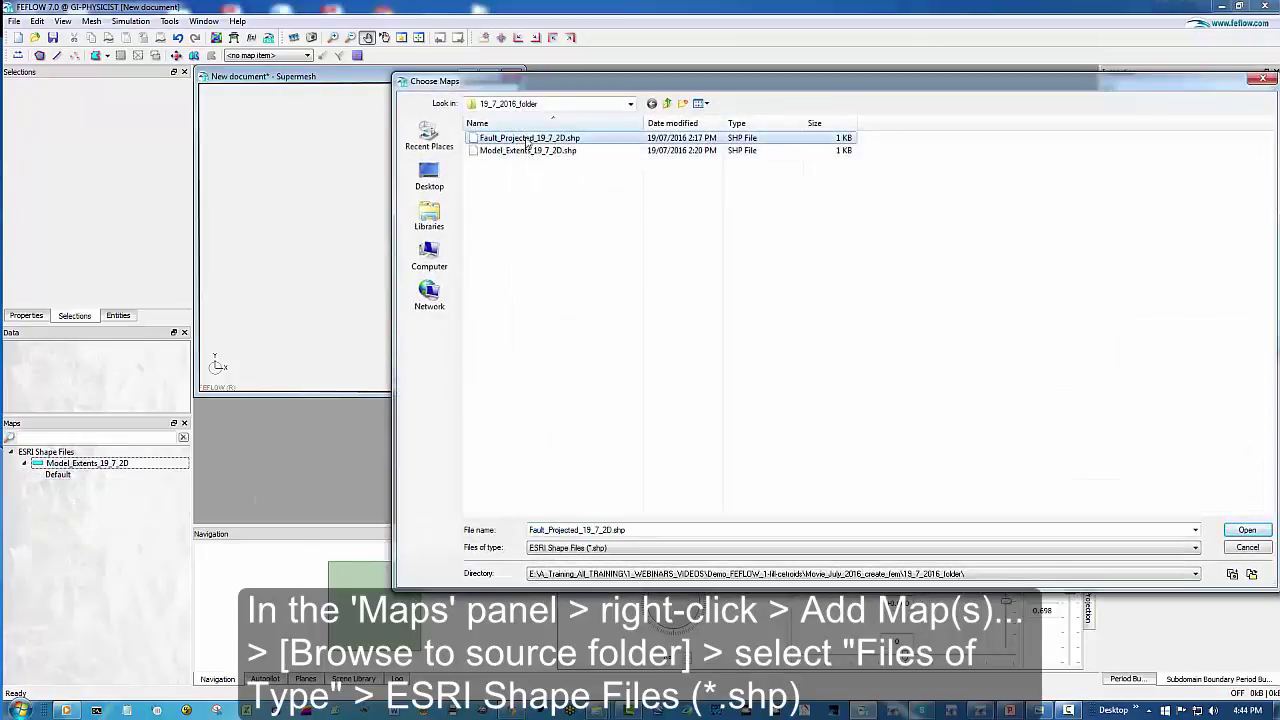
{"action": "left_click", "coordinate": [1246, 531]}
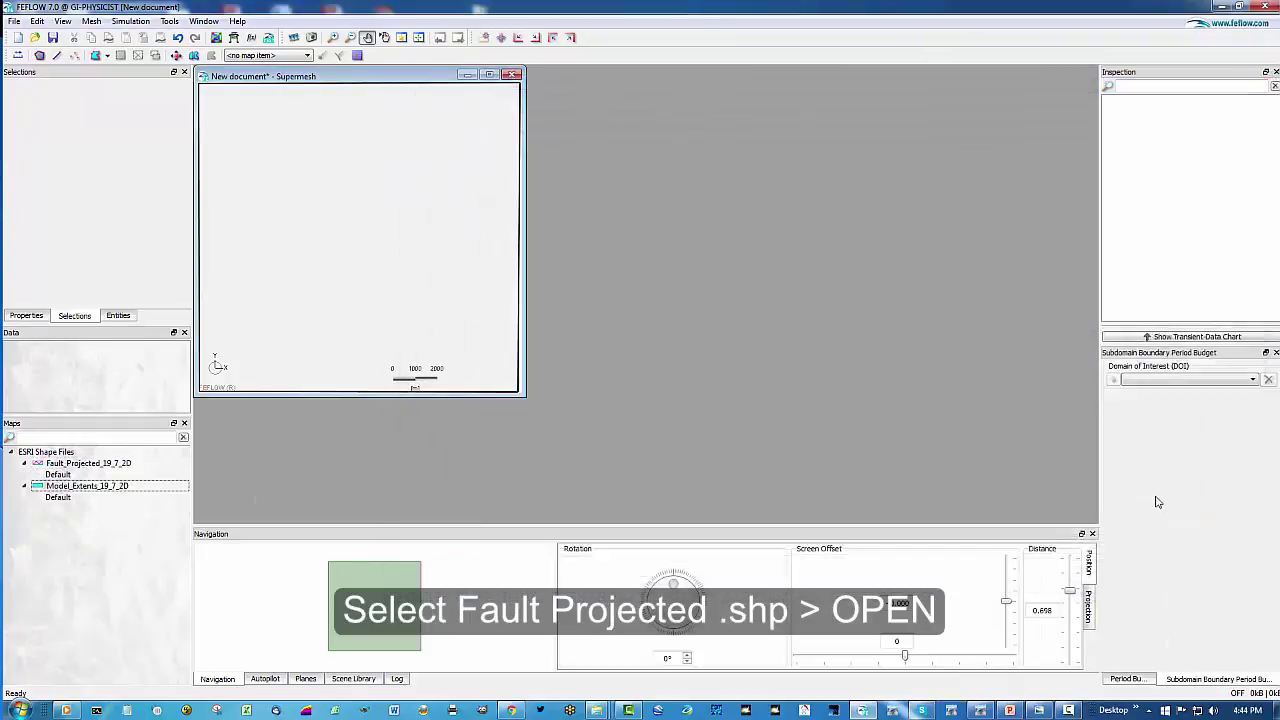
- Convert the Fault_Projected_19_7_2D map into supermesh lines
{"action": "left_click", "coordinate": [84, 465]}
{"action": "right_click", "coordinate": [84, 467]}
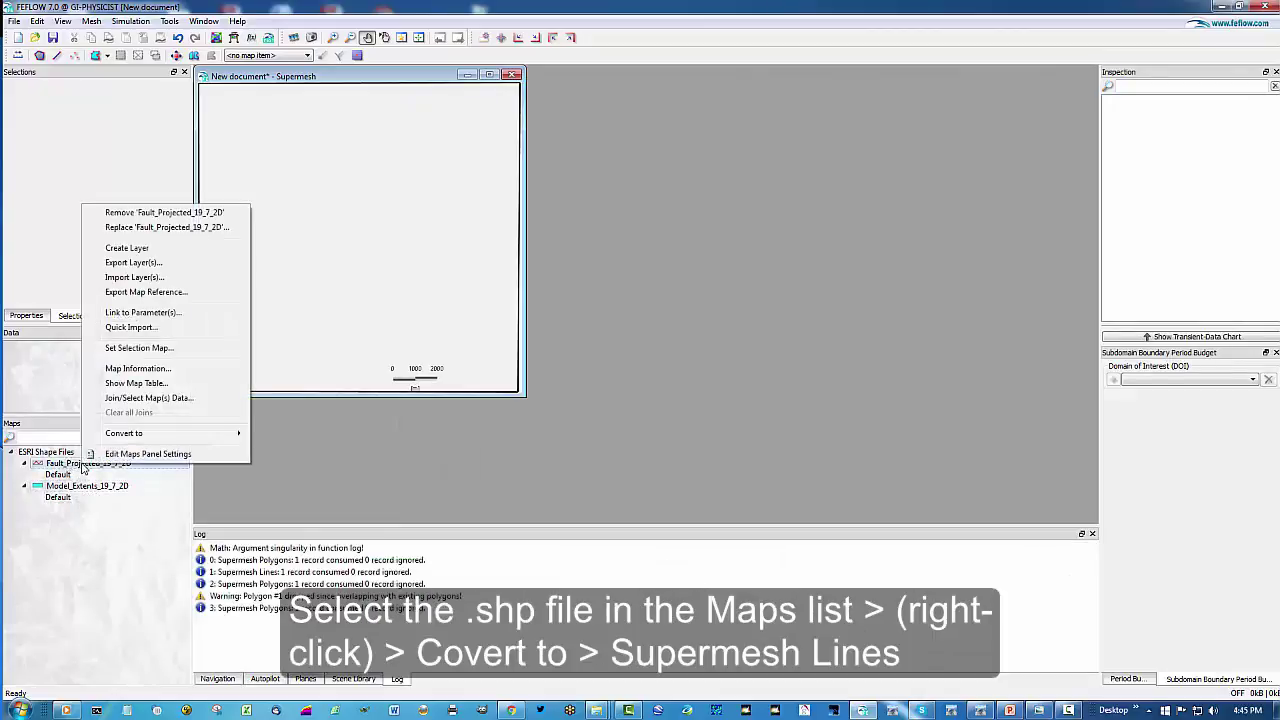
{"action": "left_click", "coordinate": [84, 467]}
{"action": "right_click", "coordinate": [87, 467]}
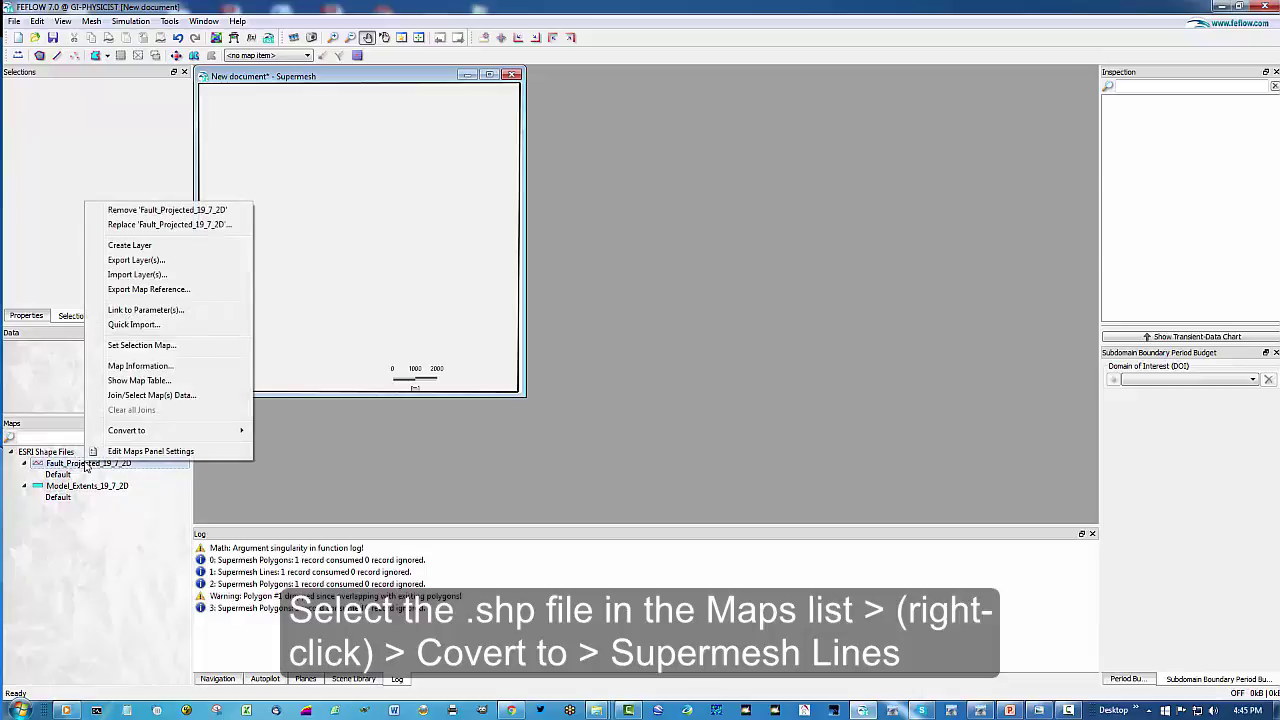
{"action": "mouse_move", "coordinate": [138, 433]}
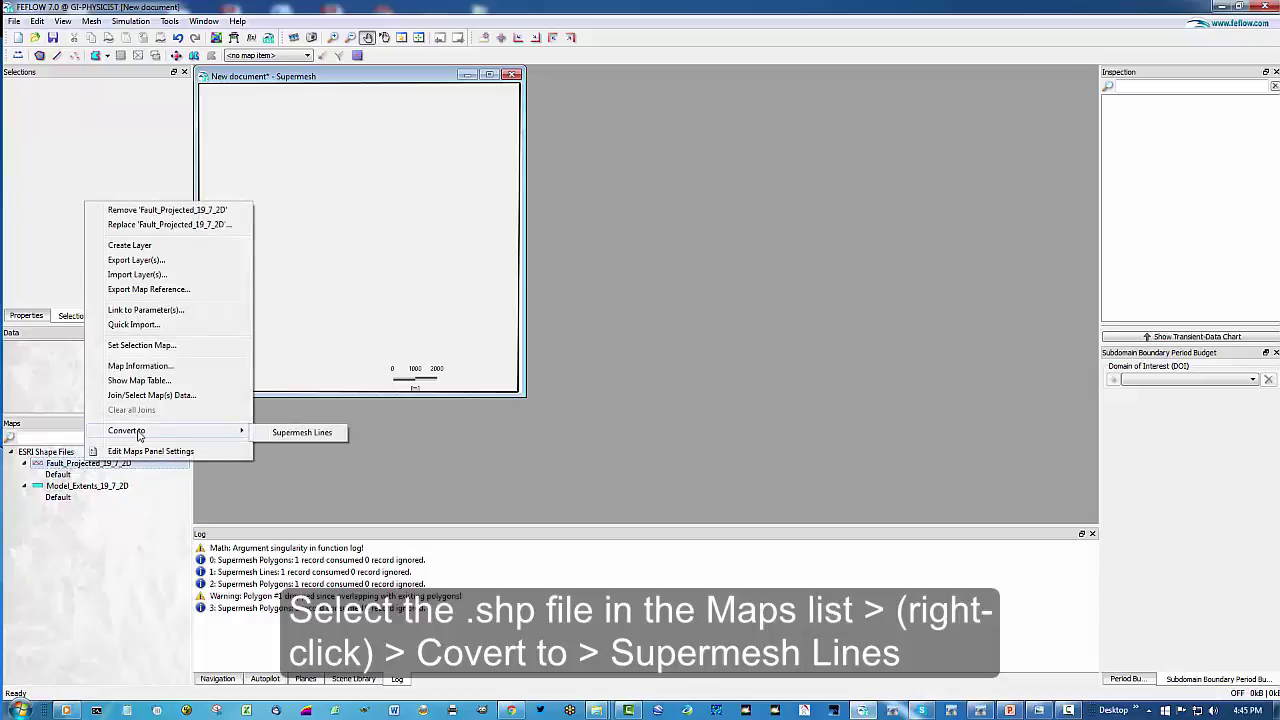
{"action": "left_click", "coordinate": [320, 435]}
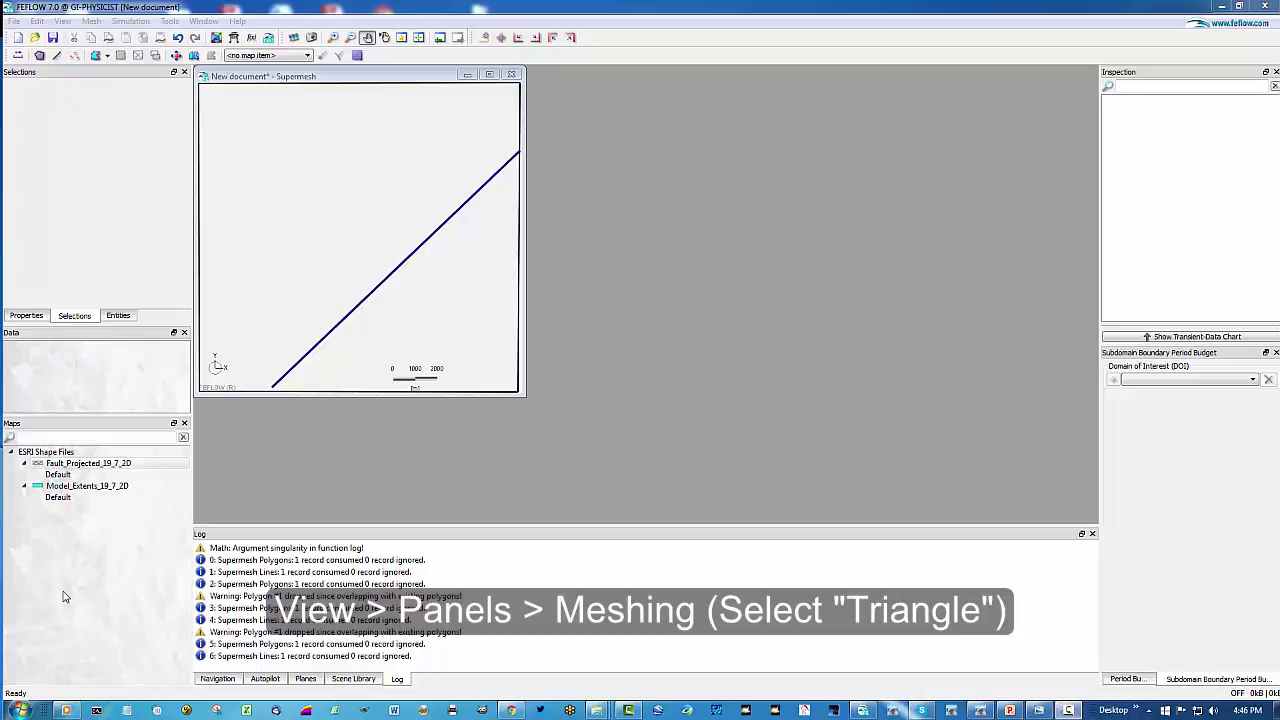
- Open the Meshing panel and set the meshing method to Triangle
{"action": "left_click", "coordinate": [63, 21]}
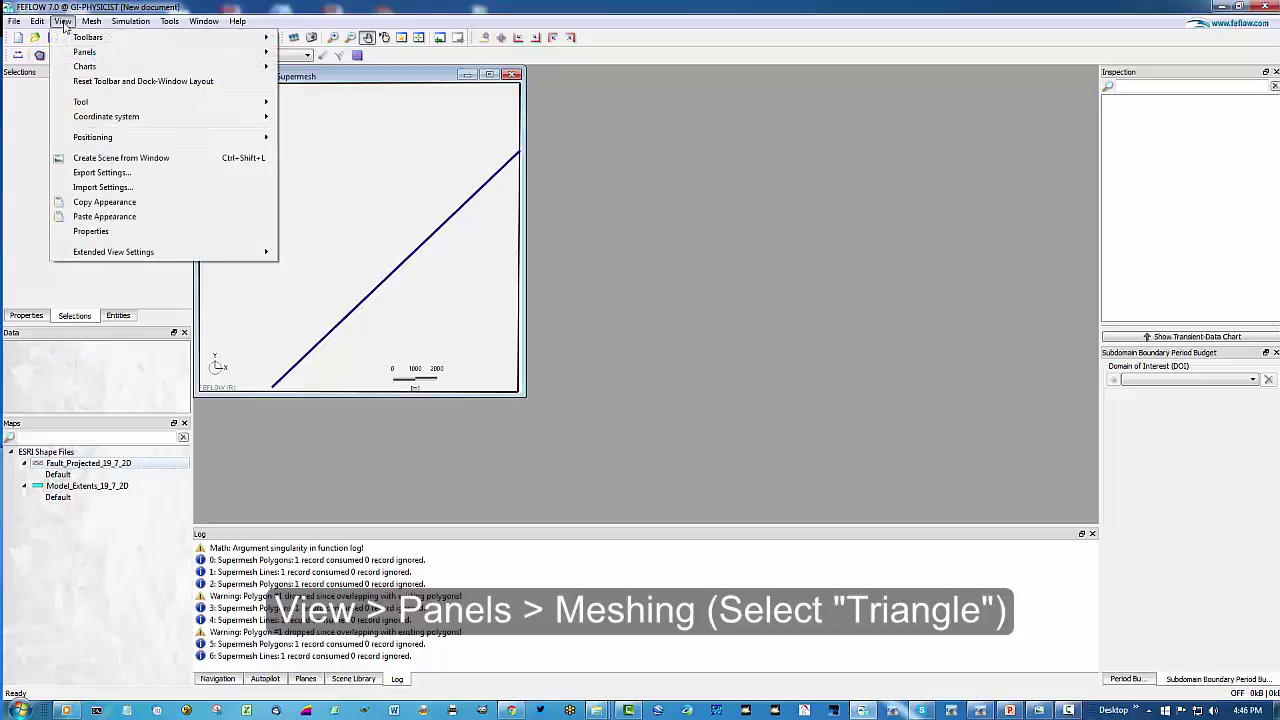
{"action": "mouse_move", "coordinate": [88, 52]}
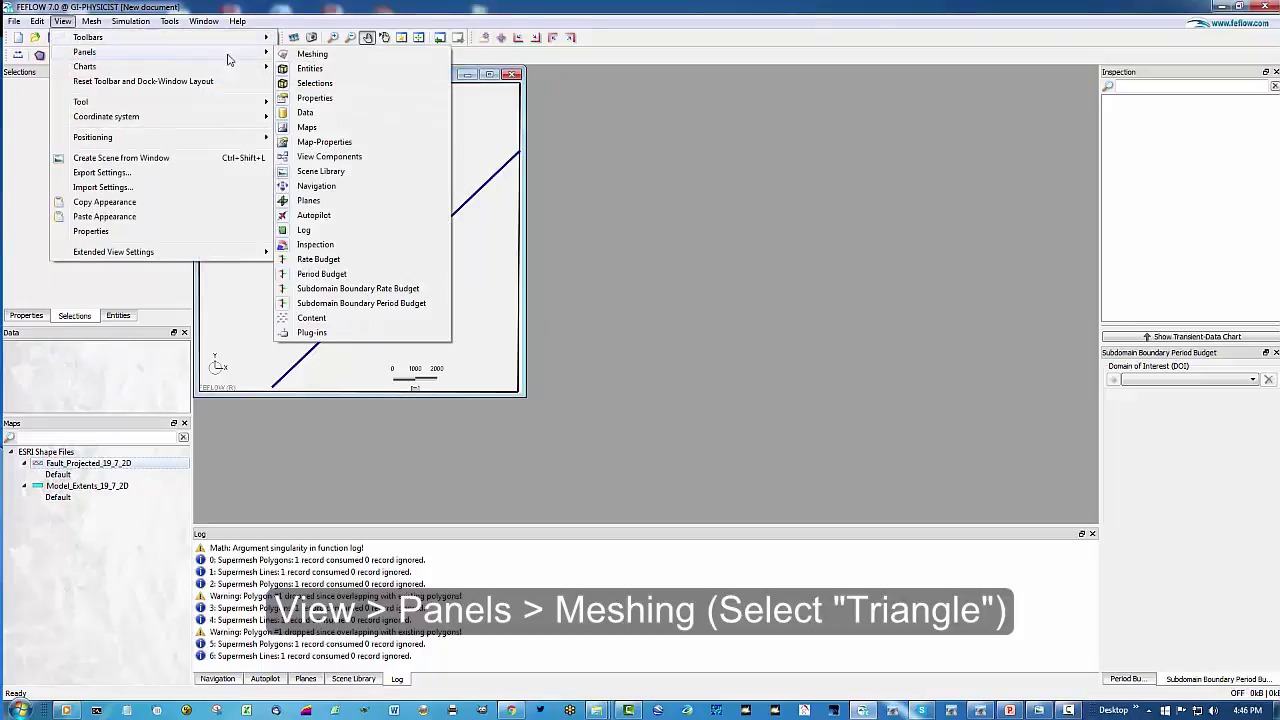
{"action": "left_click", "coordinate": [310, 56]}
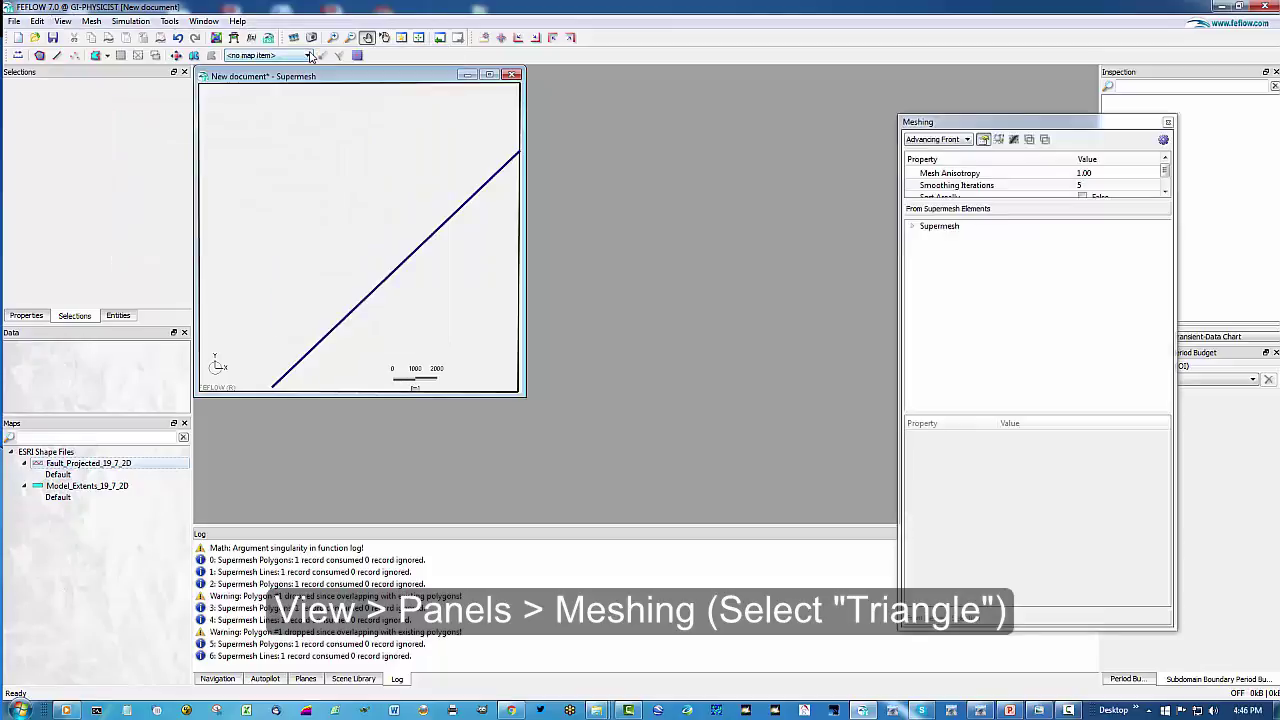
{"action": "left_click_drag", "start_coordinate": [985, 124], "coordinate": [630, 141]}
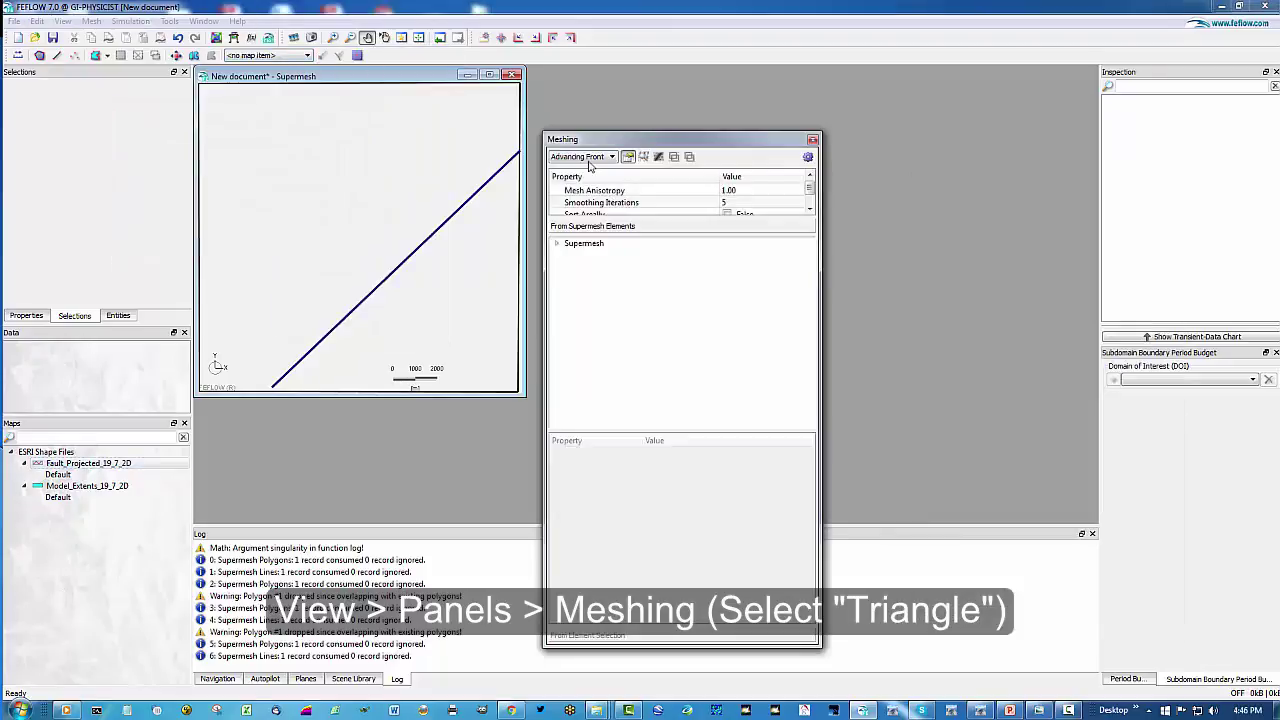
{"action": "left_click", "coordinate": [612, 157]}
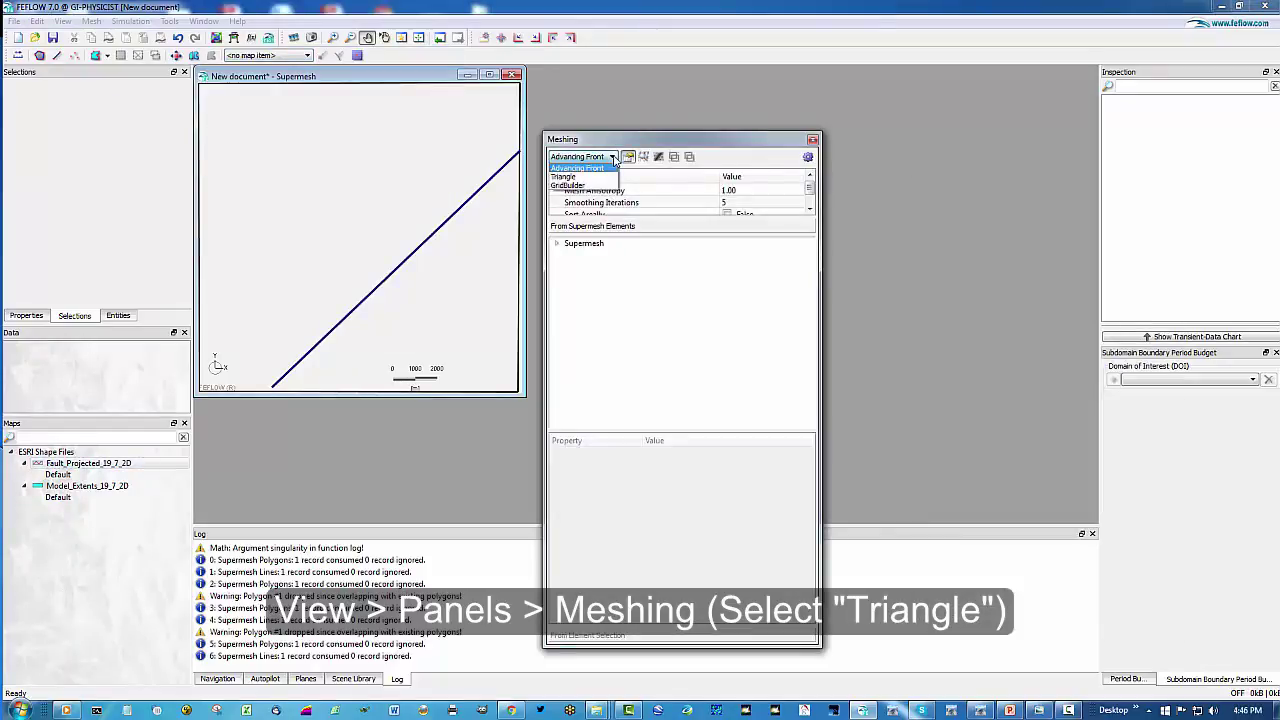
{"action": "left_click", "coordinate": [568, 177]}
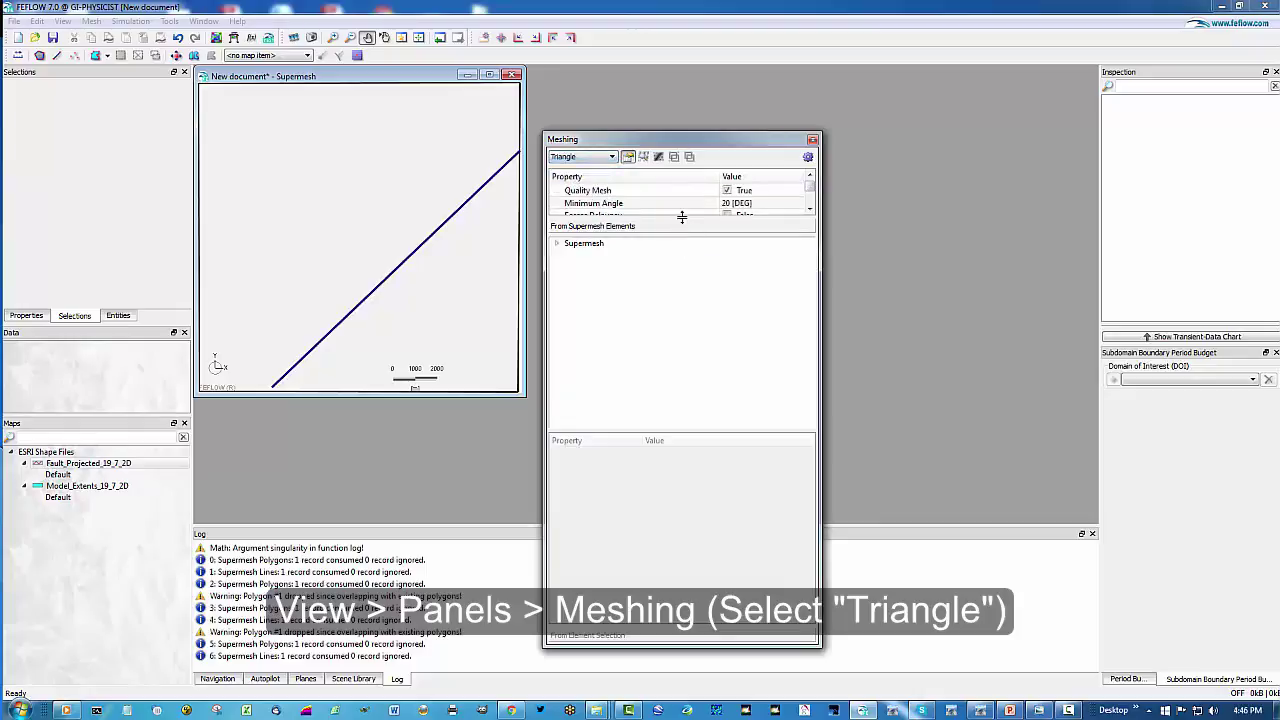
{"action": "left_click_drag", "start_coordinate": [680, 215], "coordinate": [680, 455]}
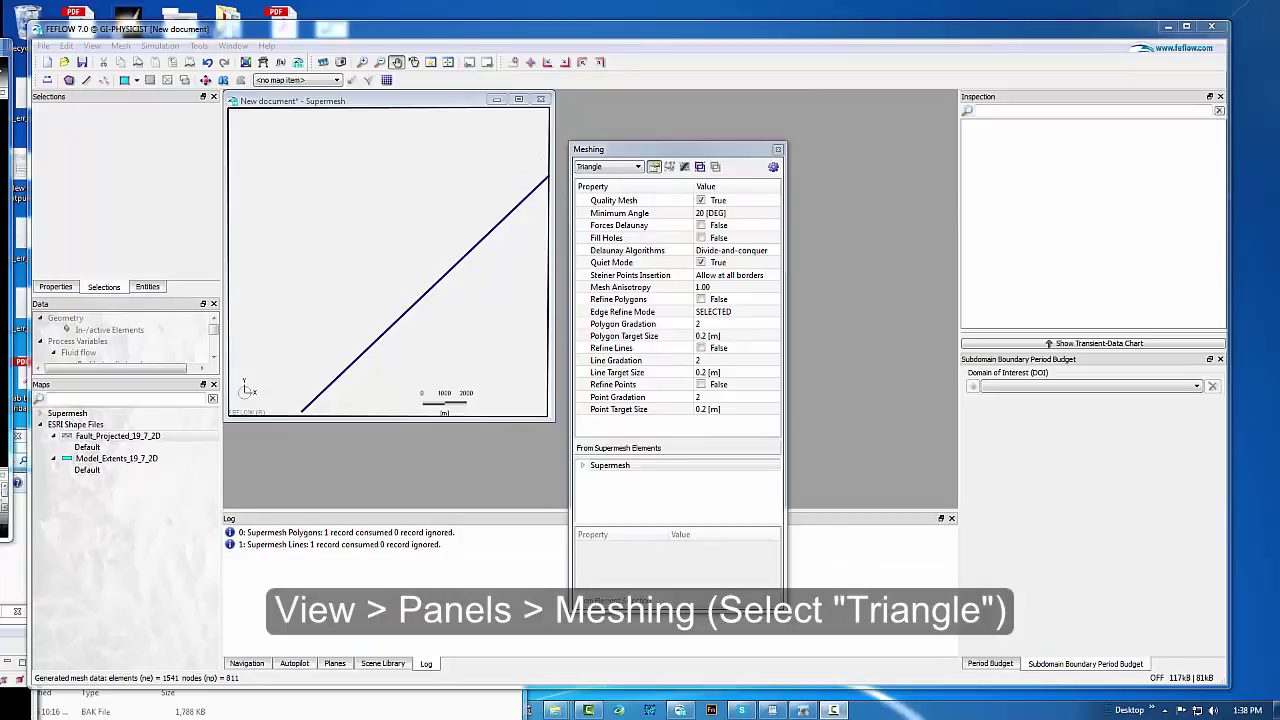
- Set Polygon1's proposed elements to 5000 and generate the mesh
{"action": "left_click", "coordinate": [584, 468]}
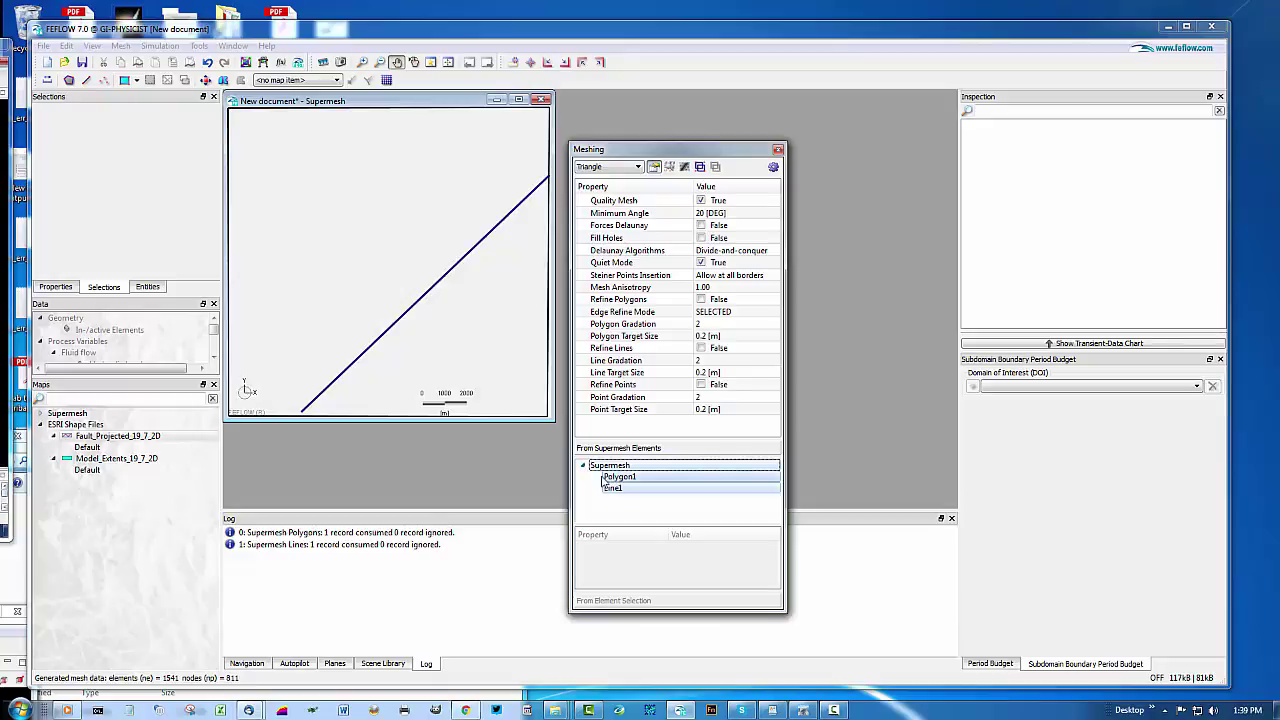
{"action": "left_click", "coordinate": [626, 479]}
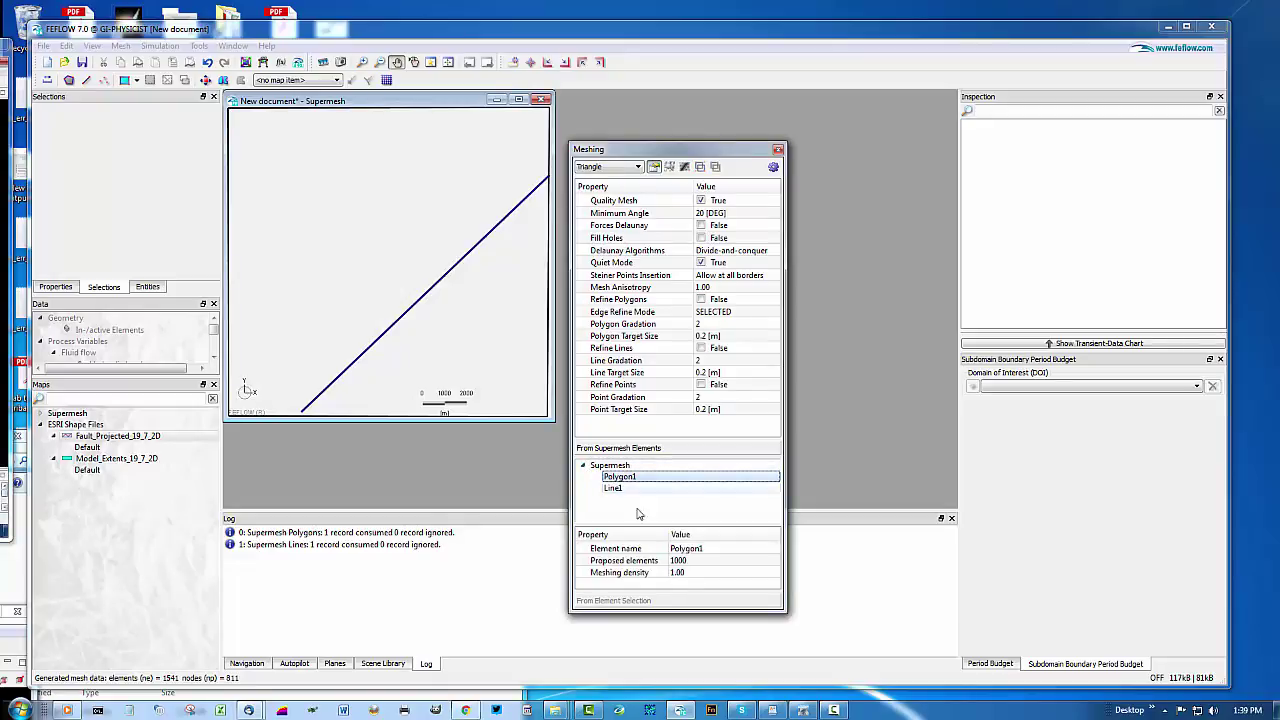
{"action": "left_click", "coordinate": [702, 561]}
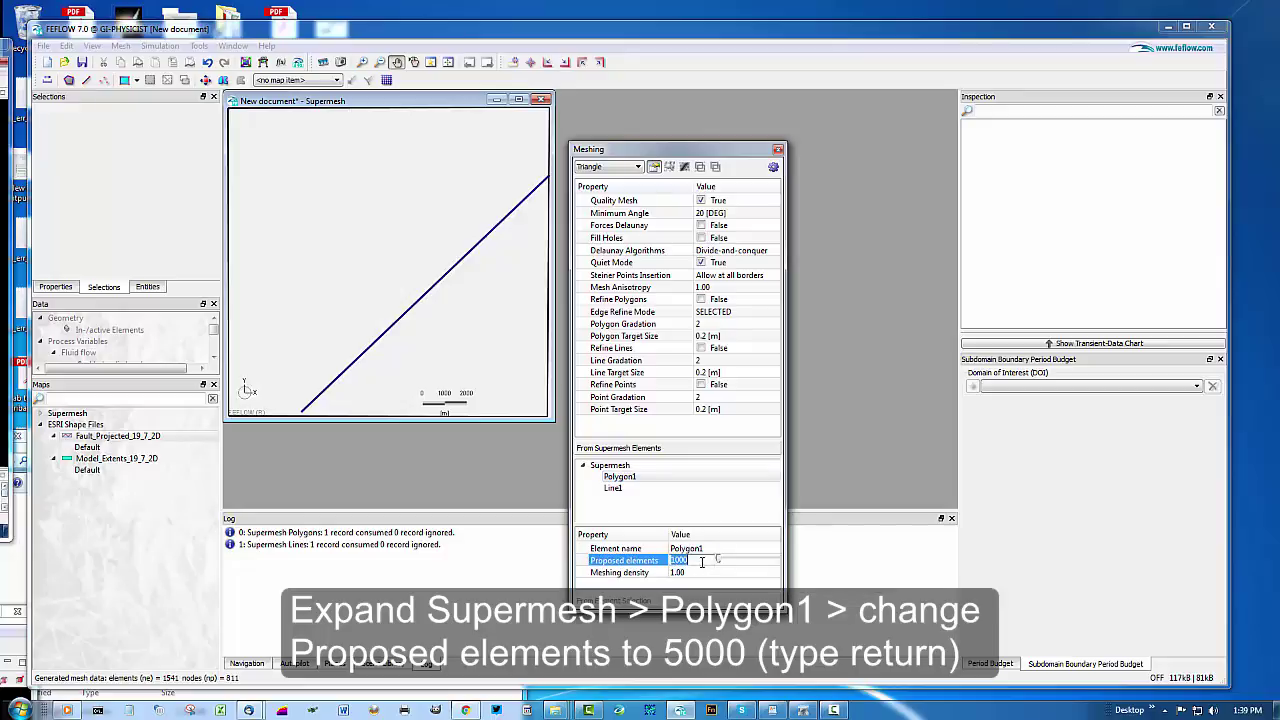
{"action": "type", "text": "5"}
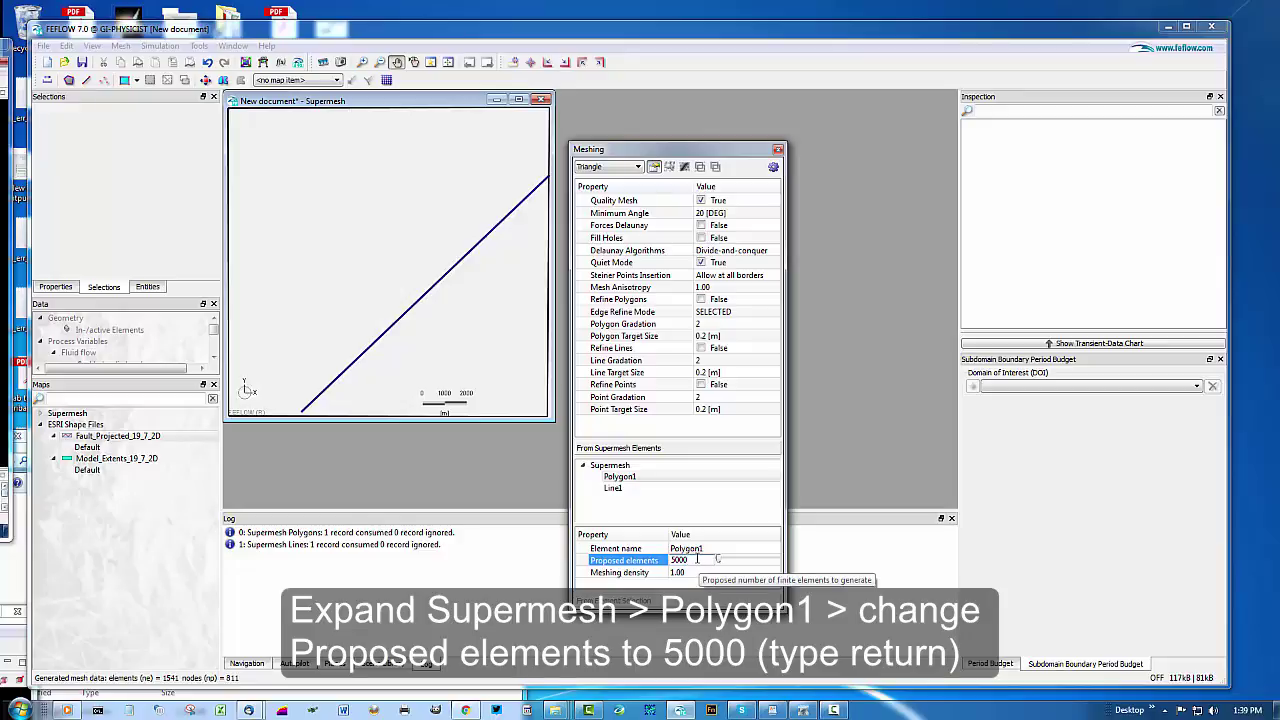
{"action": "key", "text": "Return"}
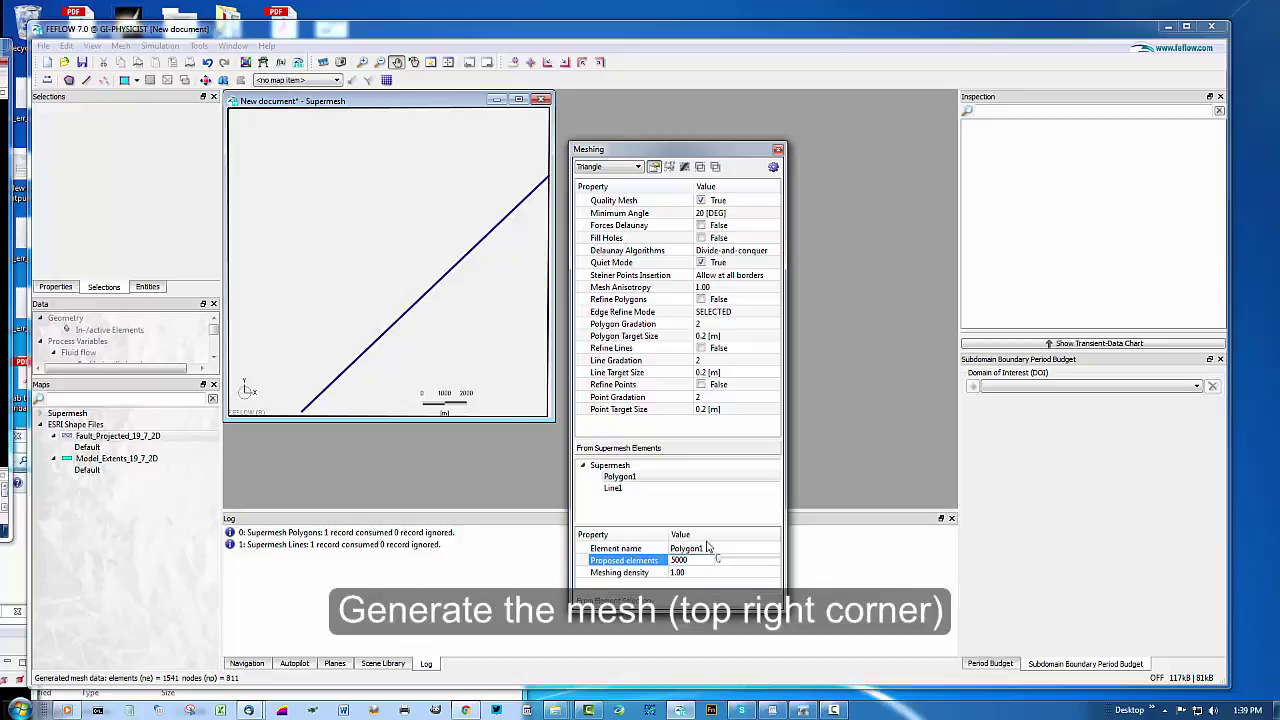
{"action": "left_click", "coordinate": [773, 168]}
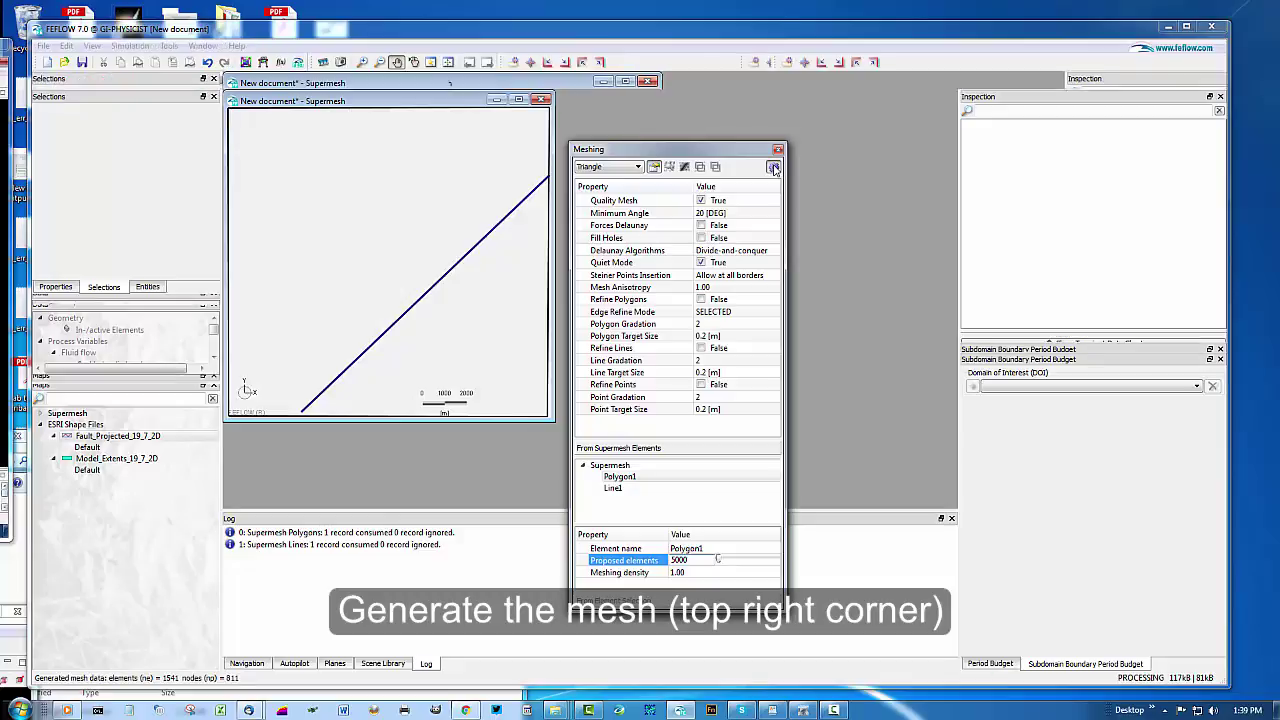
{"action": "left_click_drag", "start_coordinate": [742, 155], "coordinate": [1015, 203]}
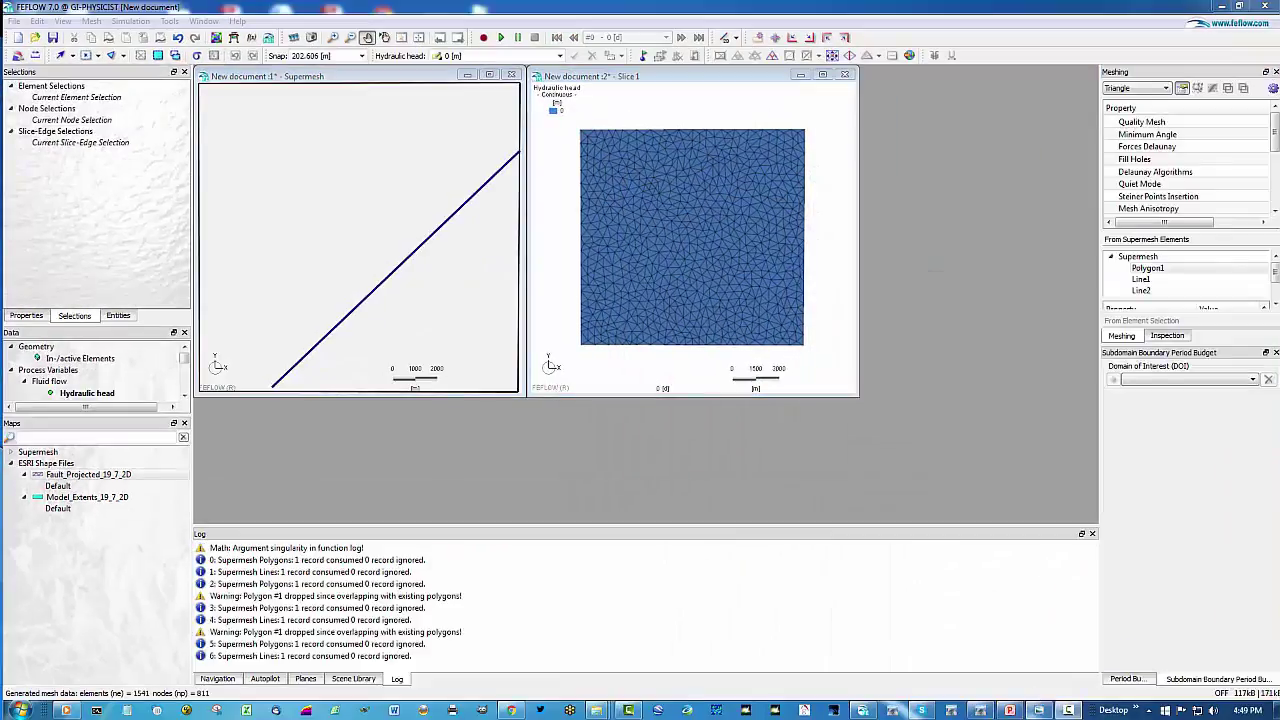
- Back in GeoModeller, use Model > Erase All Model Geology to clear the topography map
{"action": "left_click", "coordinate": [982, 710]}
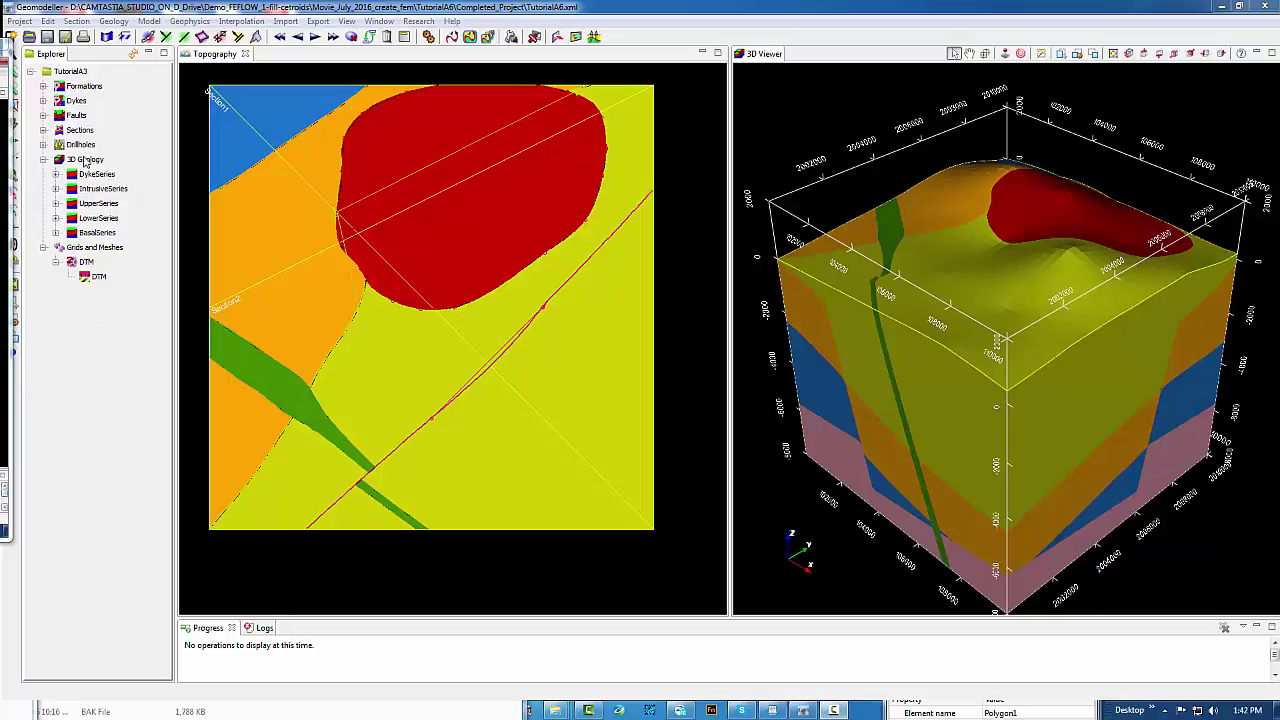
{"action": "left_click", "coordinate": [147, 21]}
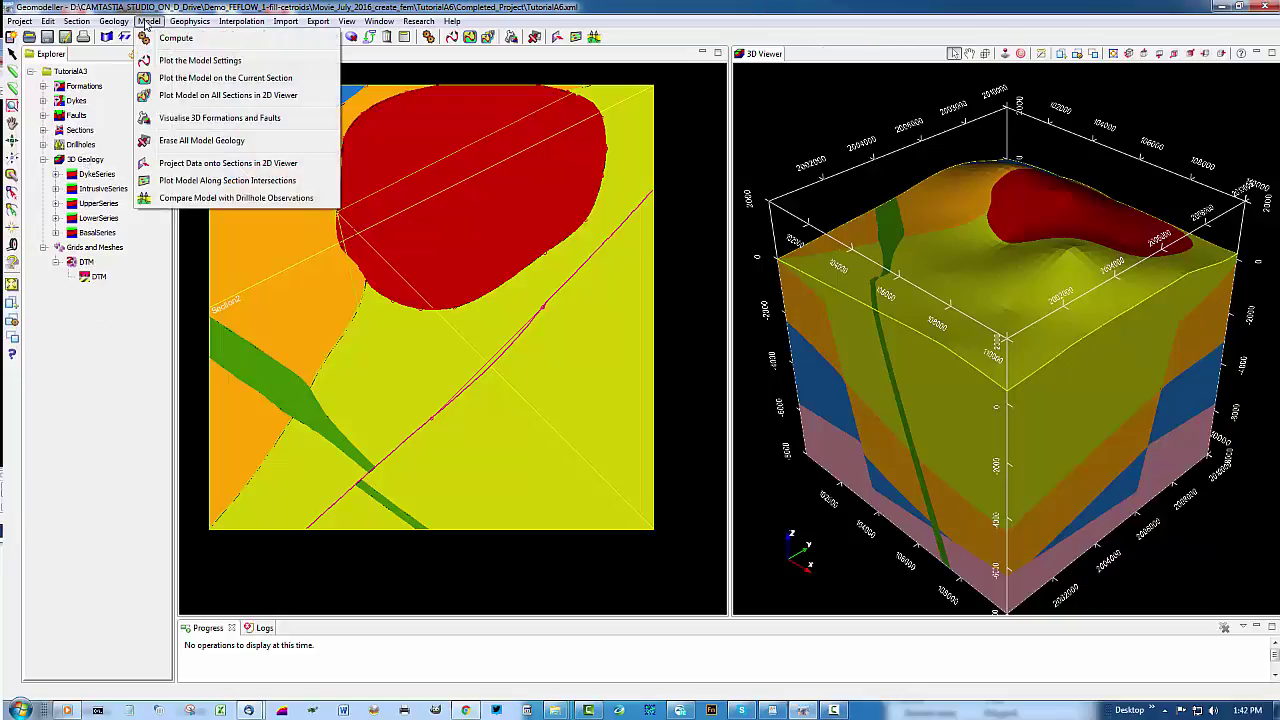
{"action": "left_click", "coordinate": [184, 141]}
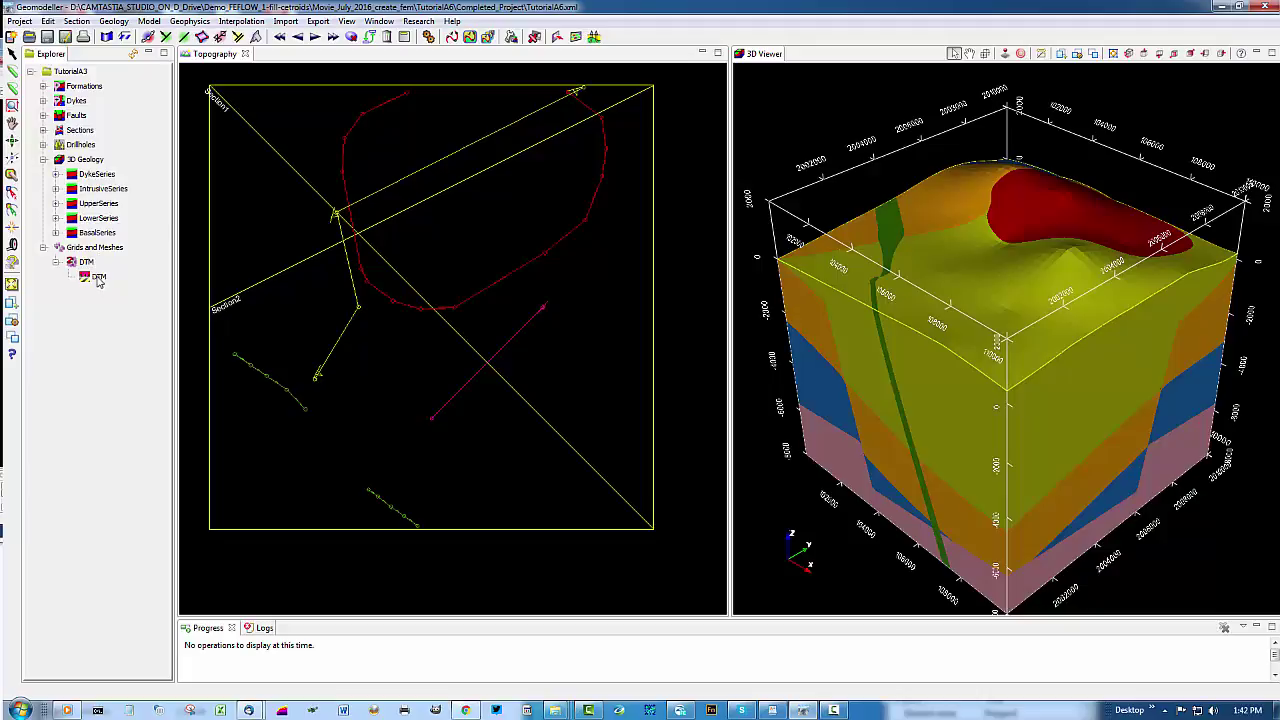
- Display the DTM grid on the Topography section as a coloured elevation map
{"action": "left_click", "coordinate": [97, 279]}
{"action": "right_click", "coordinate": [97, 279]}
{"action": "left_click", "coordinate": [153, 330]}
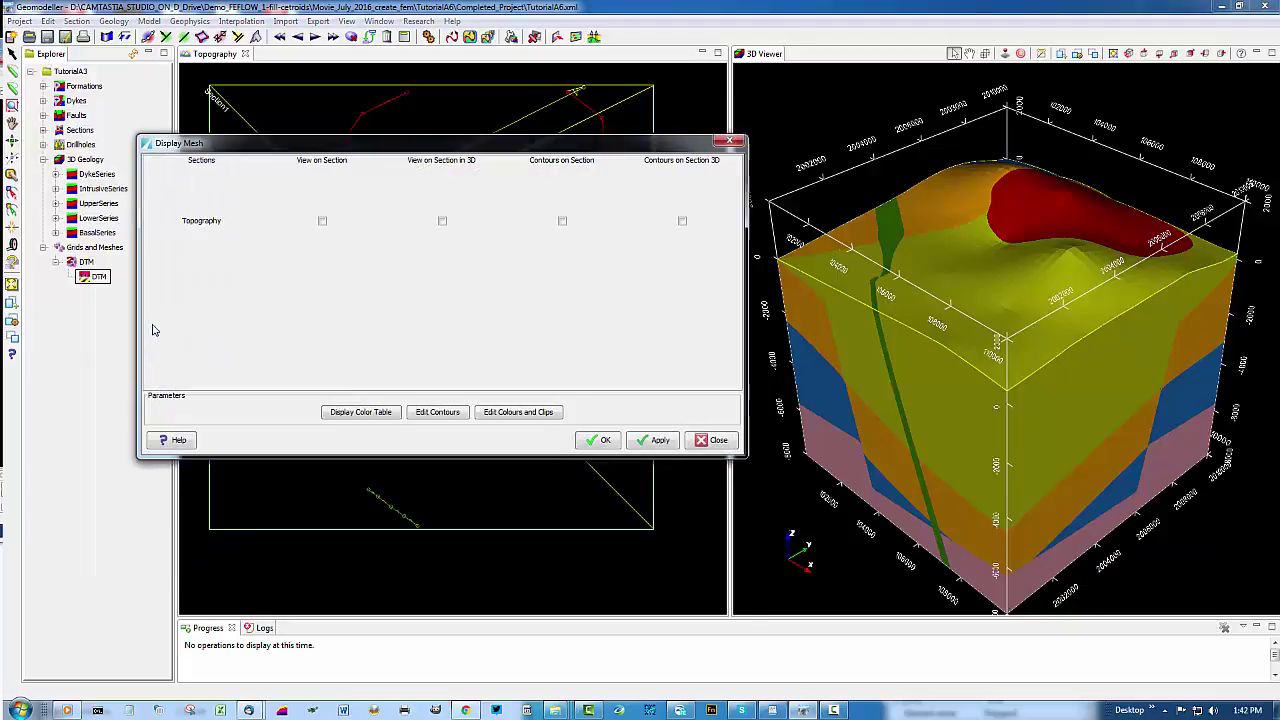
{"action": "left_click", "coordinate": [322, 221]}
{"action": "left_click", "coordinate": [596, 441]}
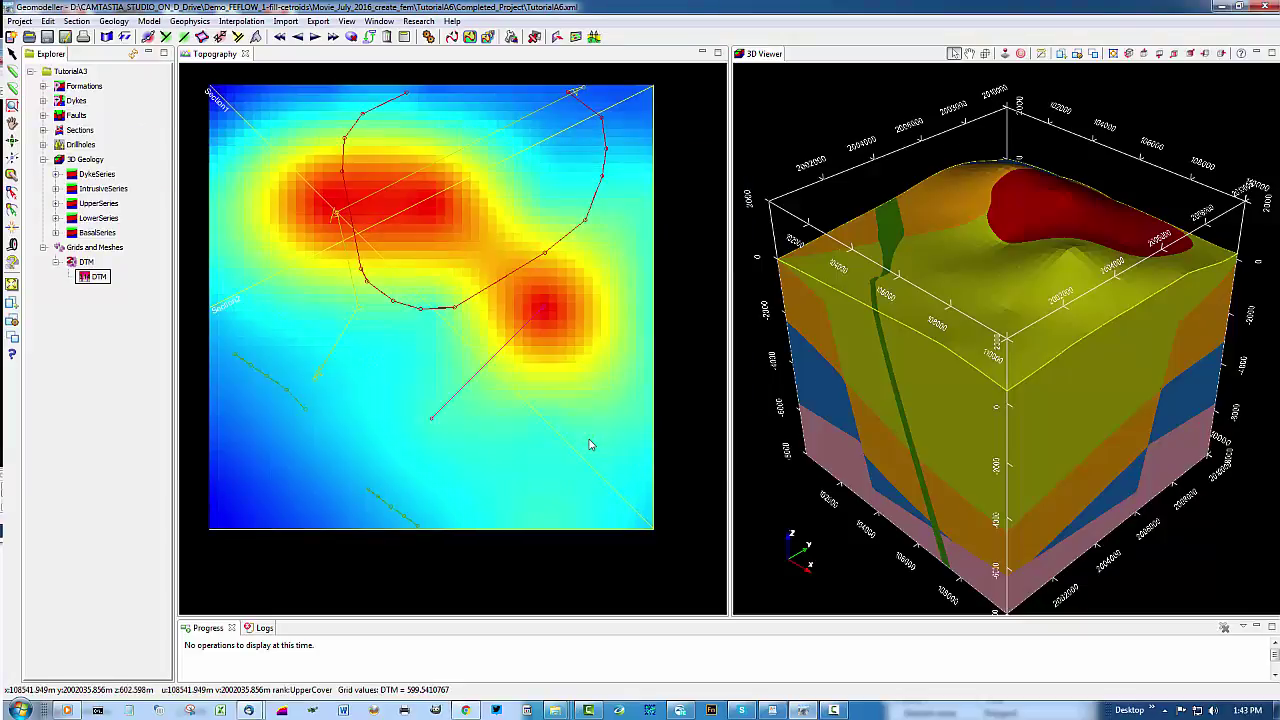
- Review the DTM value histogram (mean 662, max 1496), then close it
{"action": "right_click", "coordinate": [98, 280]}
{"action": "left_click", "coordinate": [139, 428]}
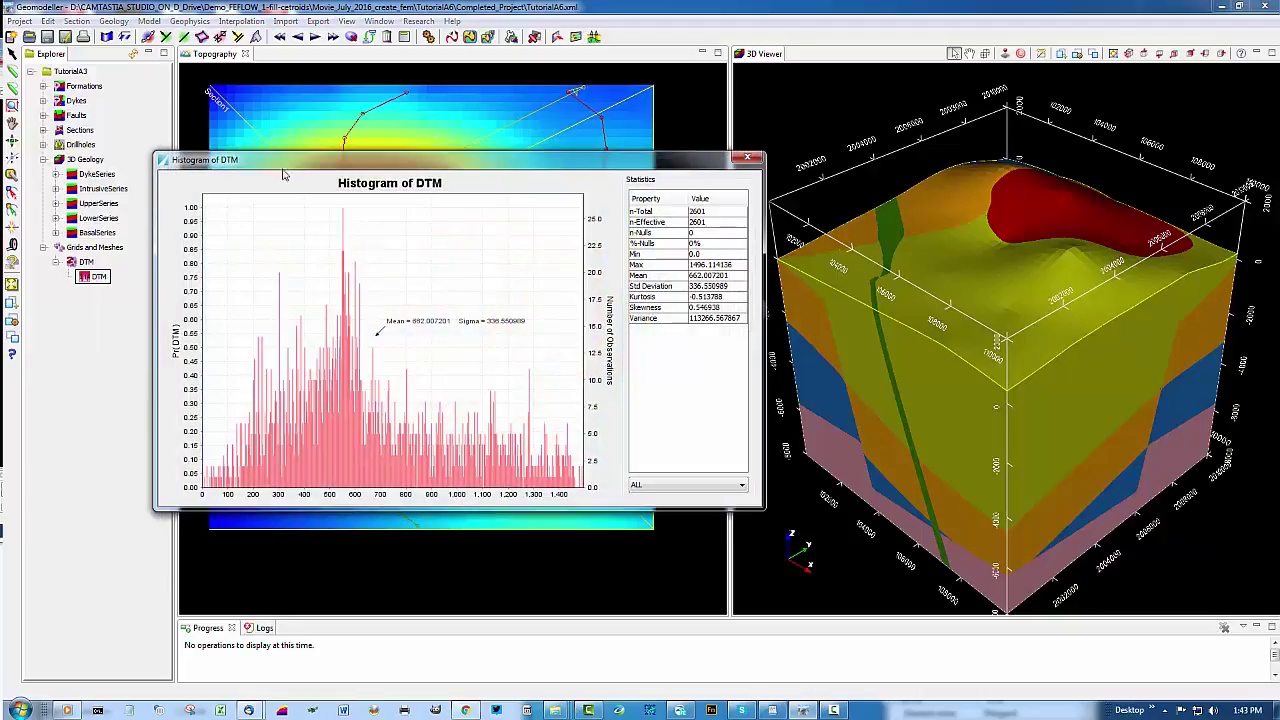
{"action": "left_click_drag", "start_coordinate": [287, 168], "coordinate": [795, 237]}
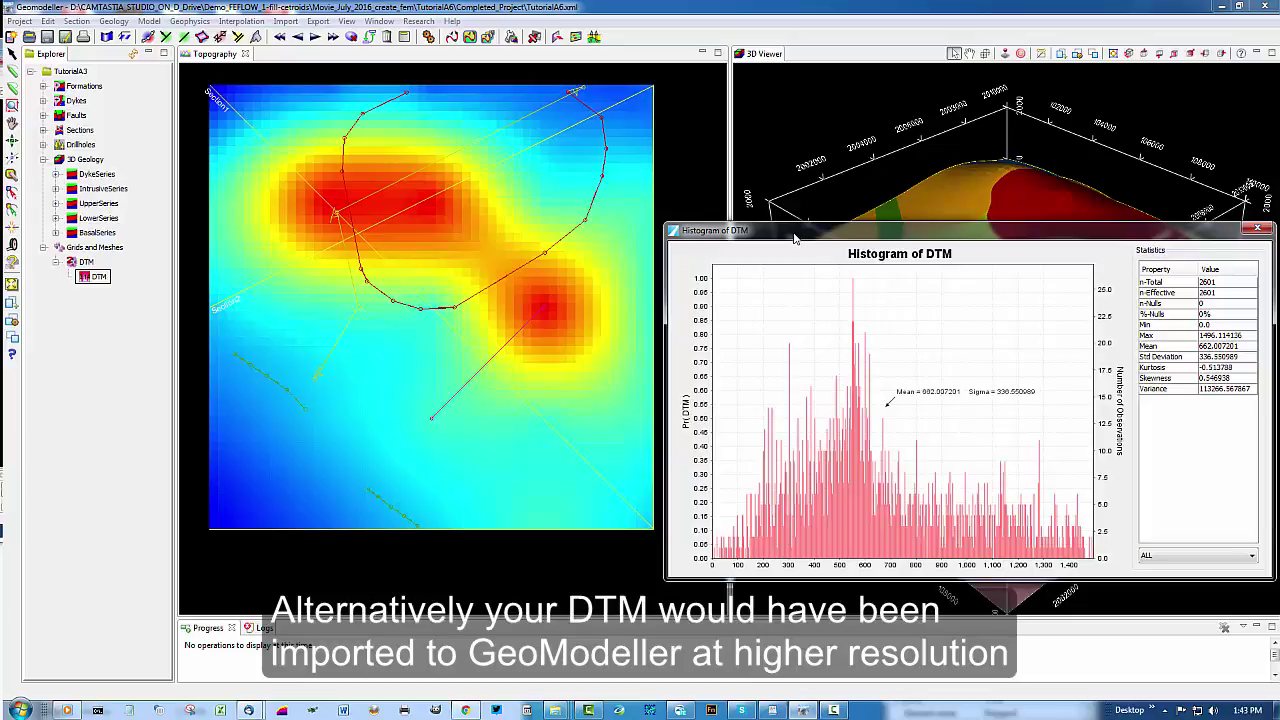
{"action": "left_click", "coordinate": [1257, 229]}
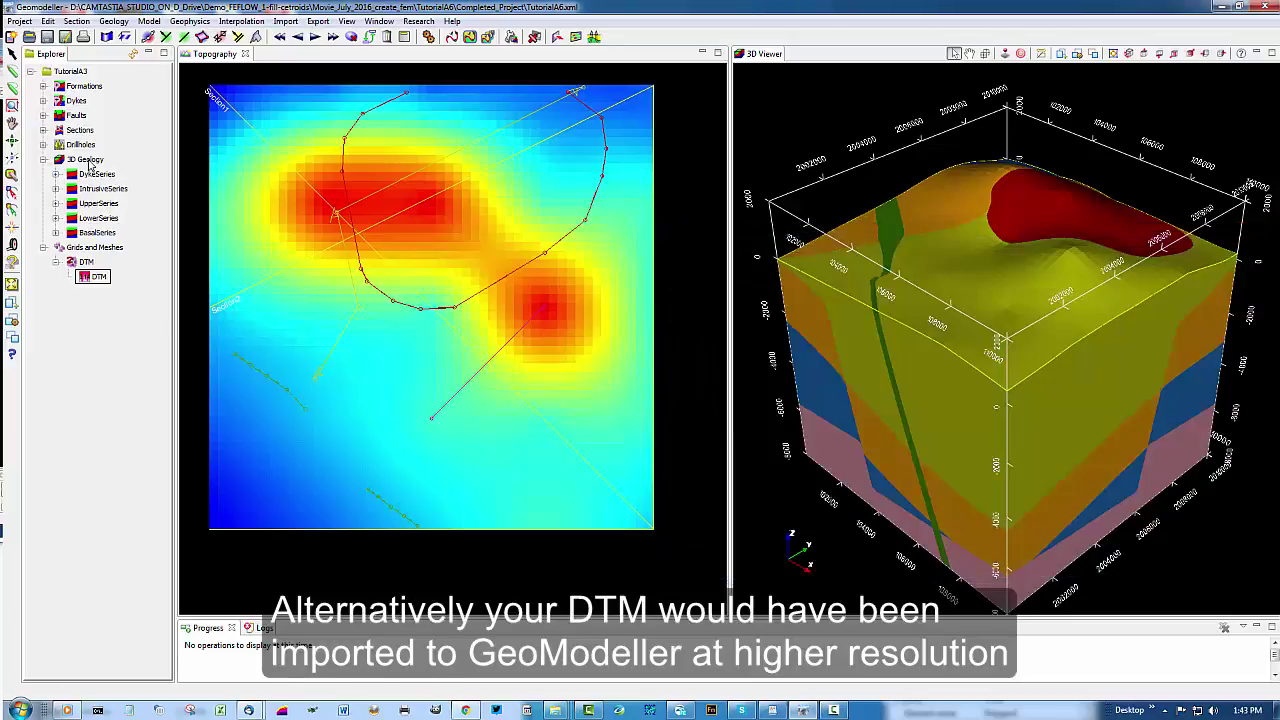
- From 3D Geology, build a 2D Elevation grid with a fixed 50 m cell size
{"action": "left_click", "coordinate": [88, 161]}
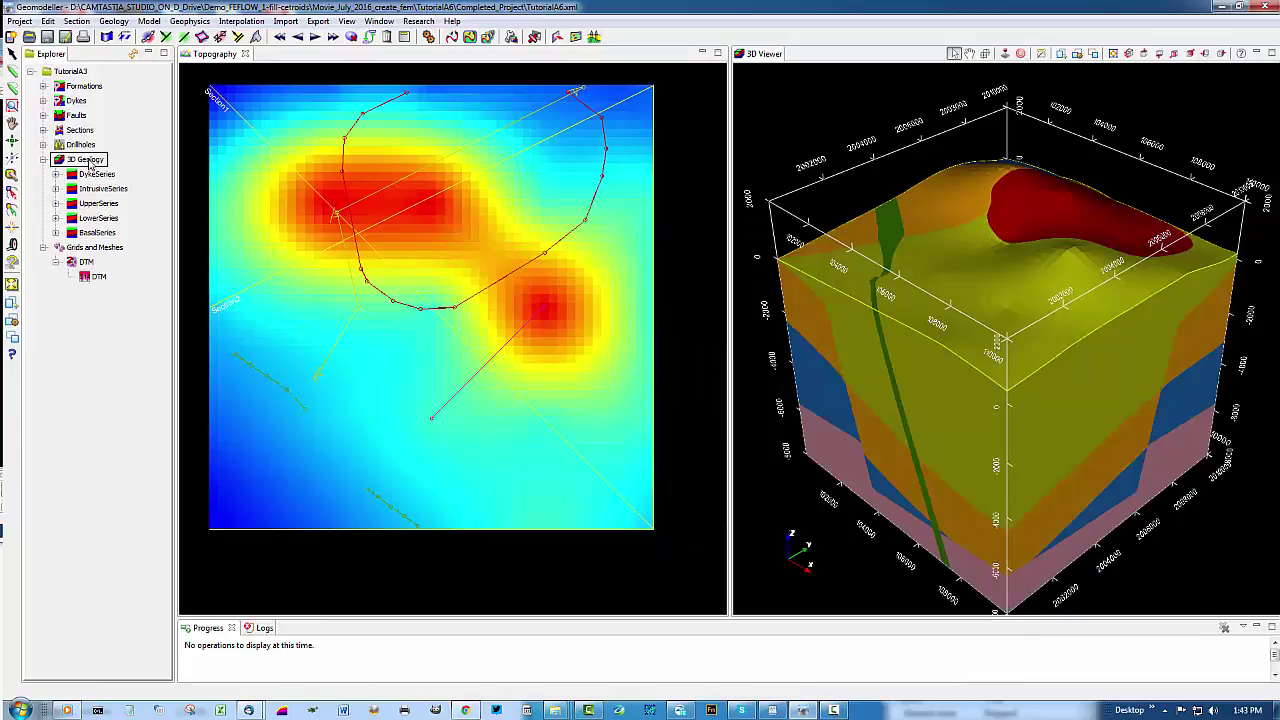
{"action": "right_click", "coordinate": [89, 162]}
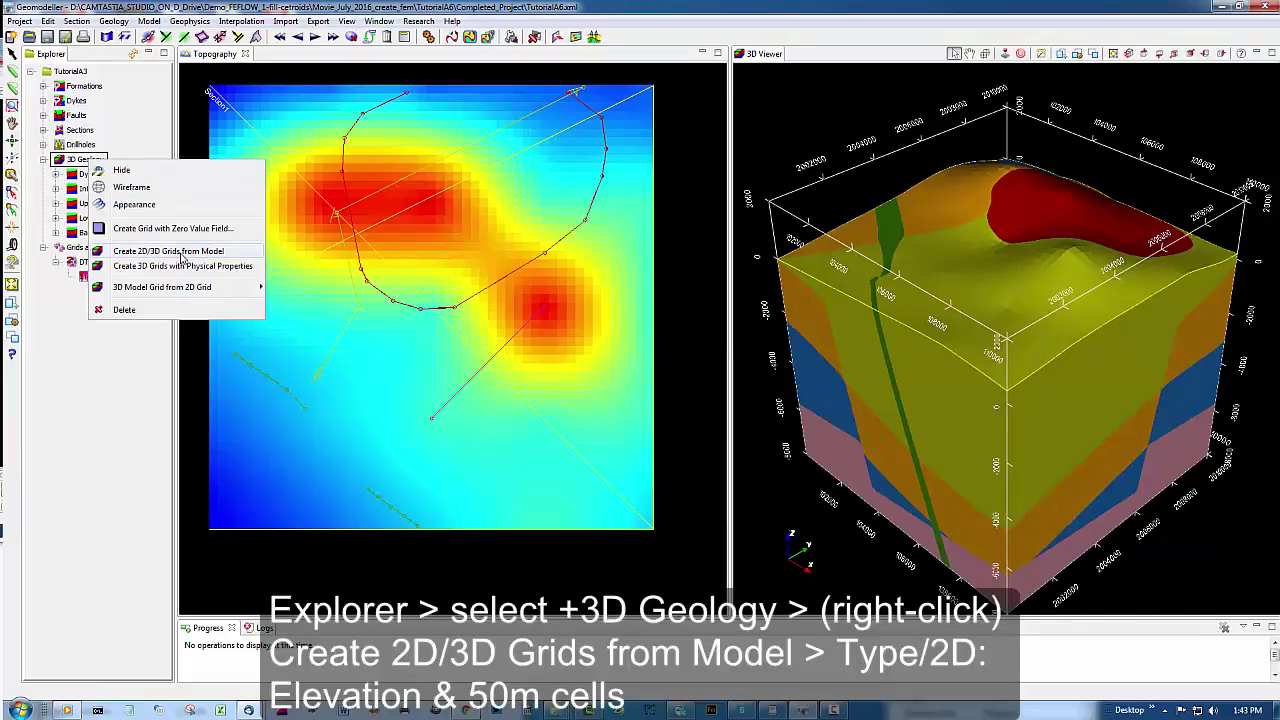
{"action": "left_click", "coordinate": [170, 251]}
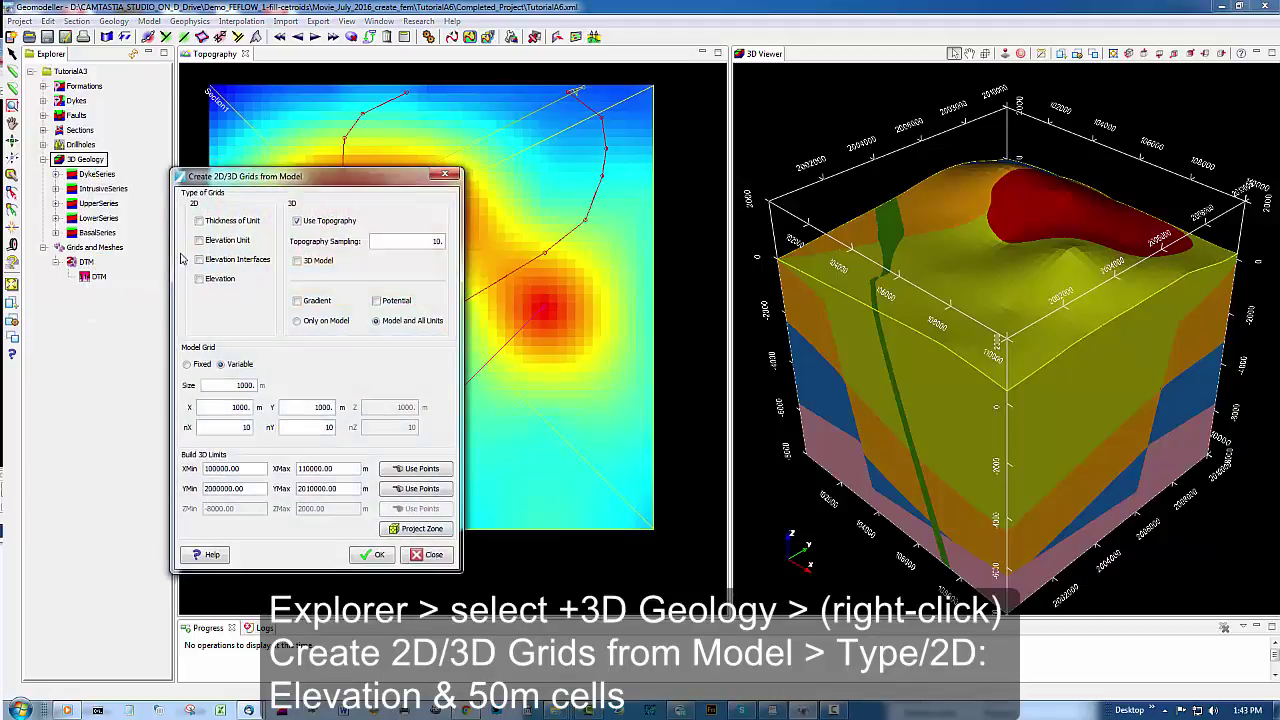
{"action": "left_click", "coordinate": [199, 280]}
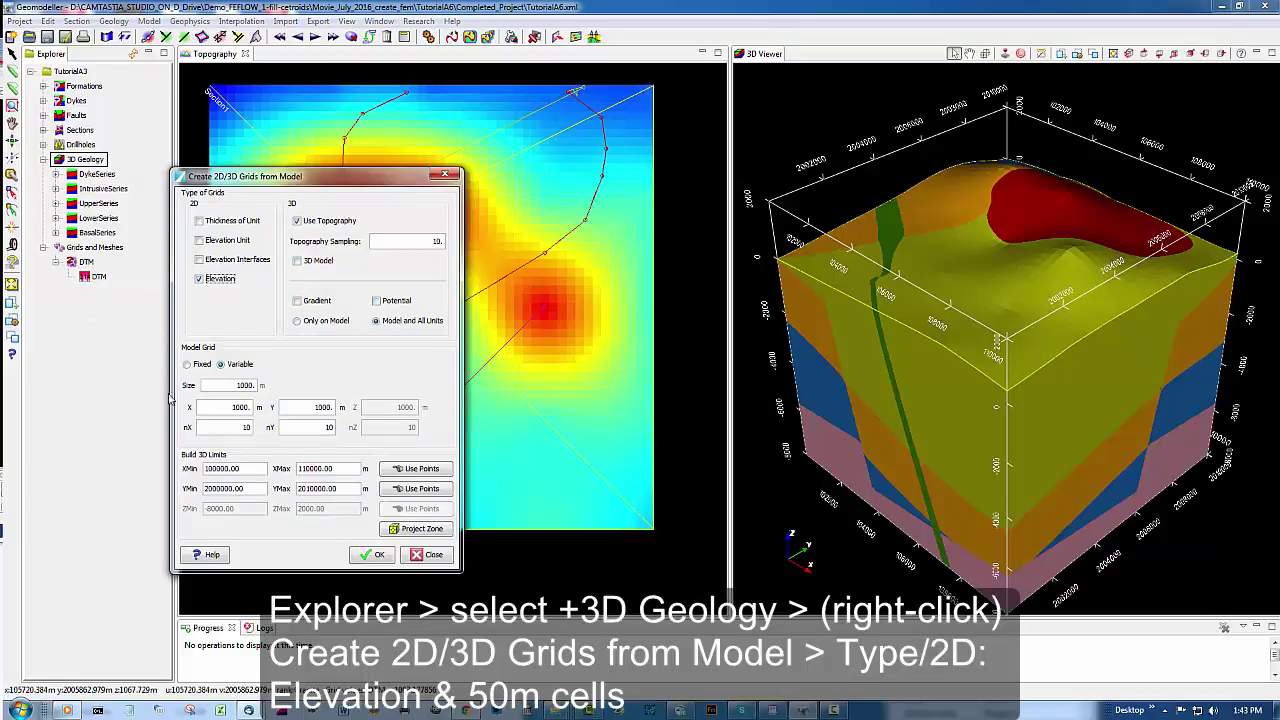
{"action": "left_click", "coordinate": [186, 365]}
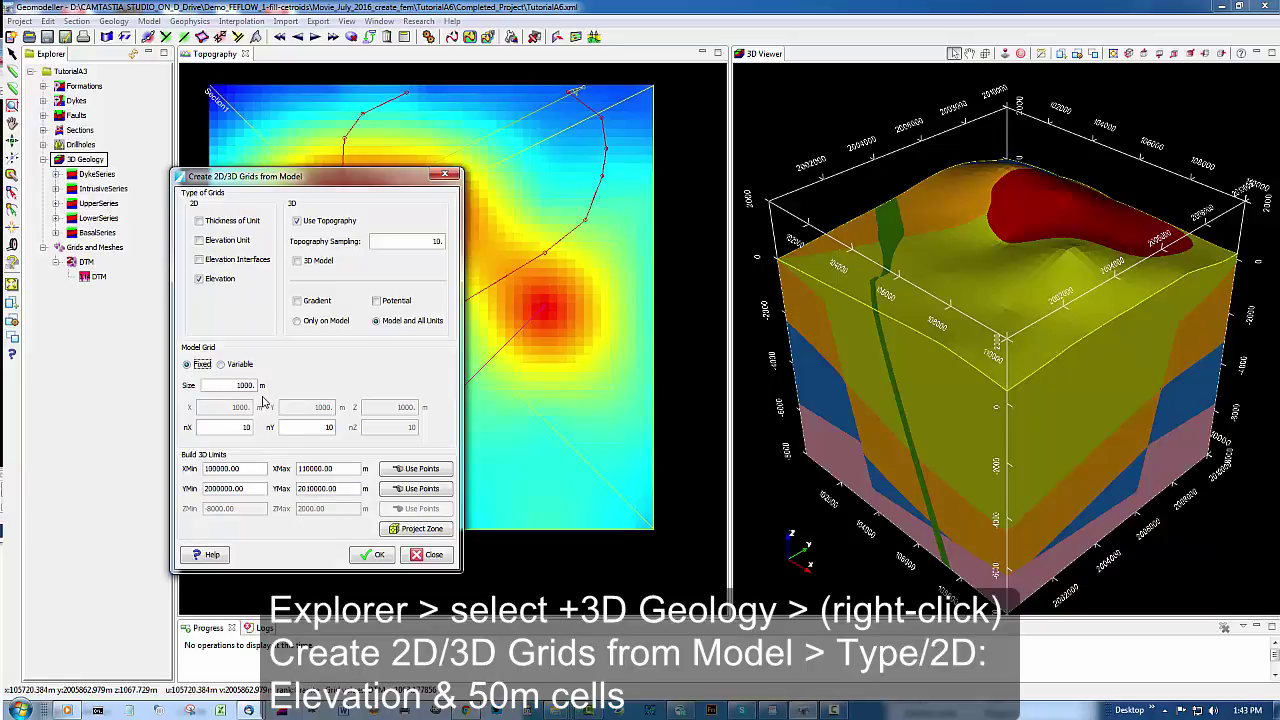
{"action": "double_click", "coordinate": [229, 385]}
{"action": "type", "text": "50"}
{"action": "left_click", "coordinate": [374, 556]}
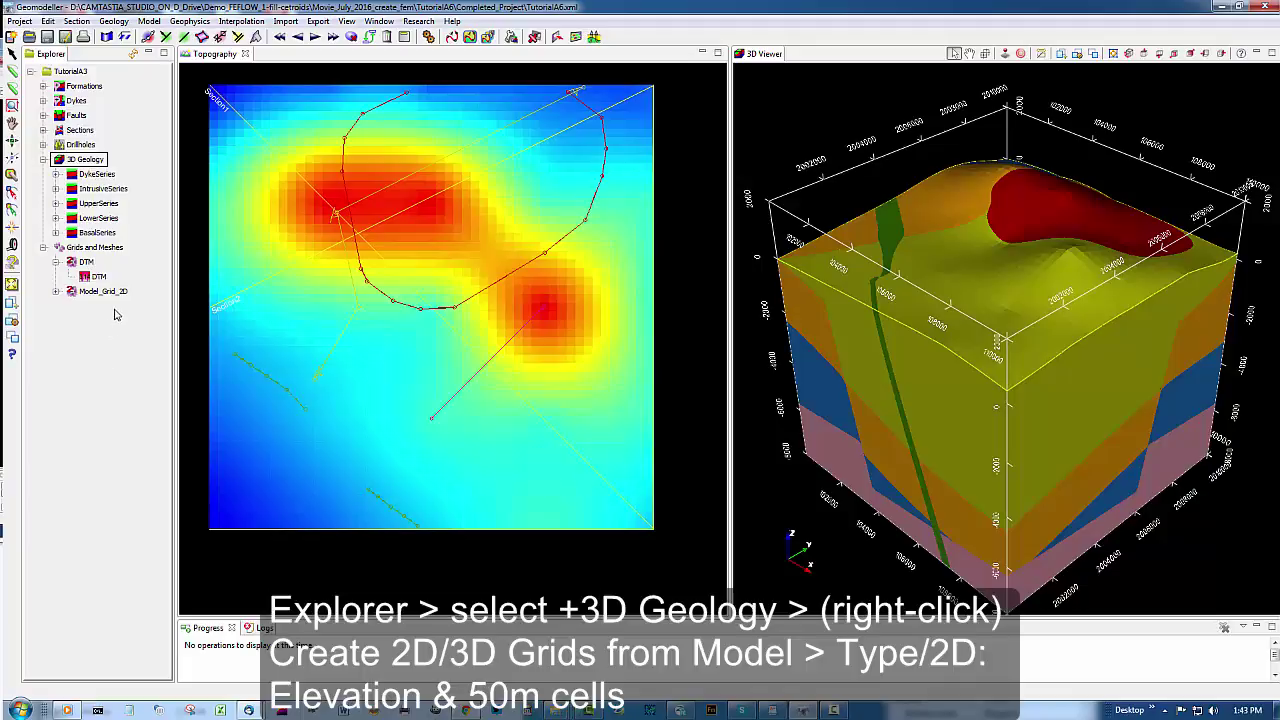
- Remove all existing grid and mesh views from the display
{"action": "left_click", "coordinate": [56, 292]}
{"action": "right_click", "coordinate": [110, 249]}
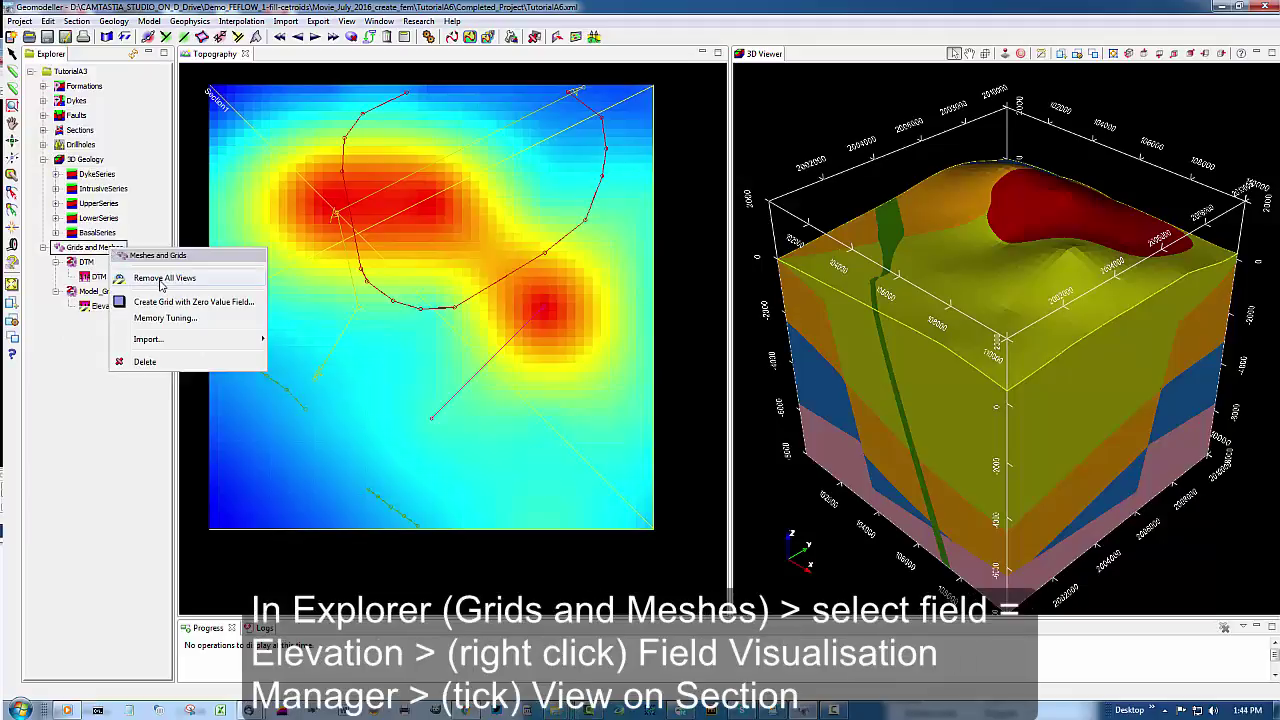
{"action": "left_click", "coordinate": [160, 285]}
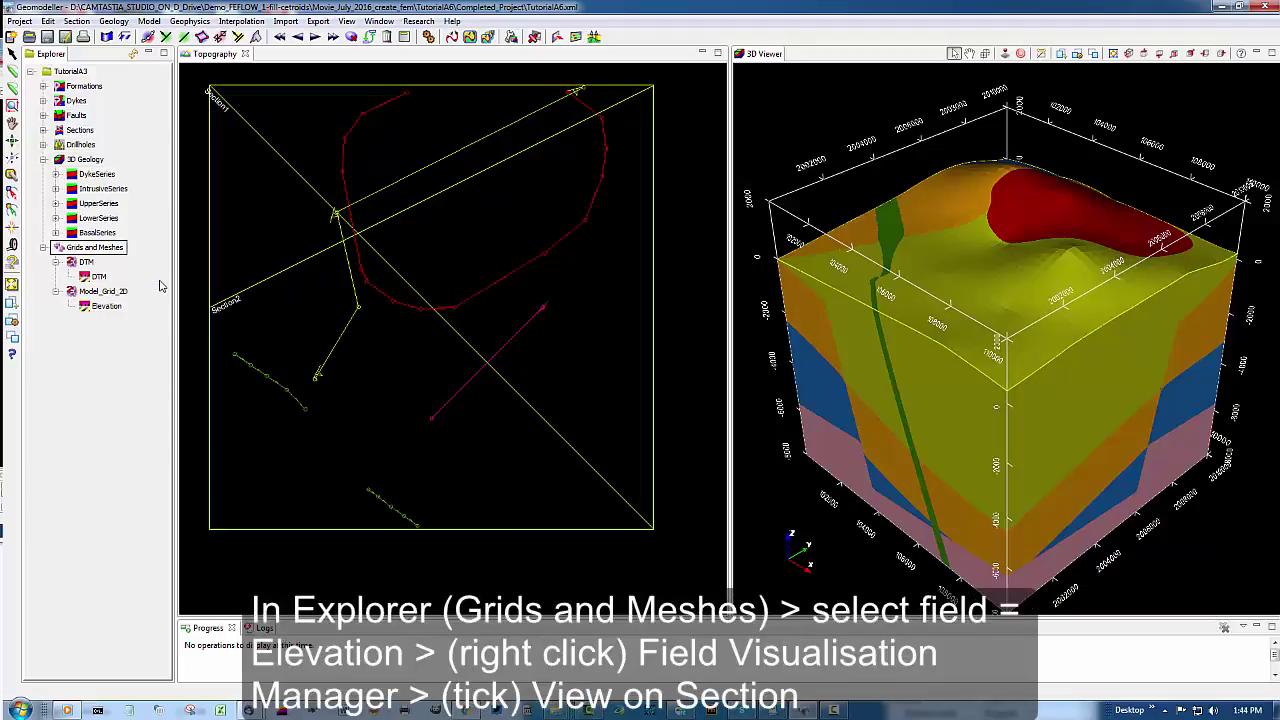
- Show Model_Grid_2D's Elevation field as a colour map on the Topography section
{"action": "left_click", "coordinate": [106, 307]}
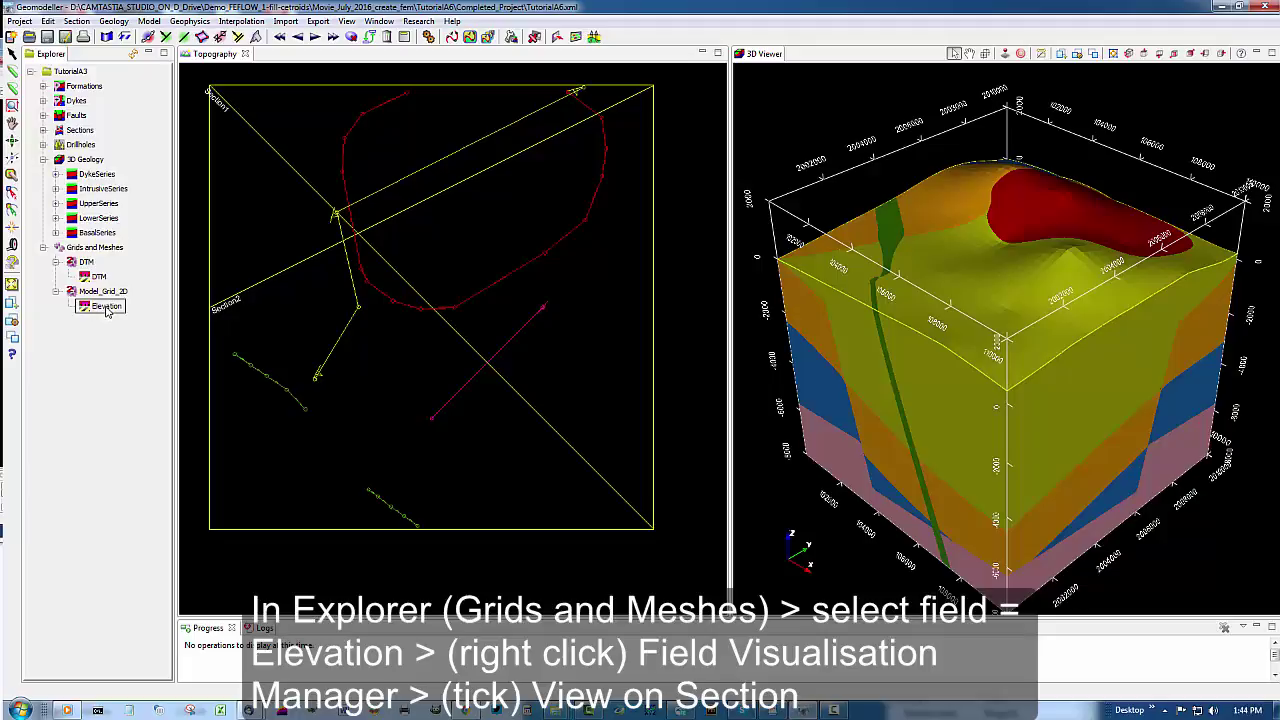
{"action": "right_click", "coordinate": [107, 309]}
{"action": "left_click", "coordinate": [165, 352]}
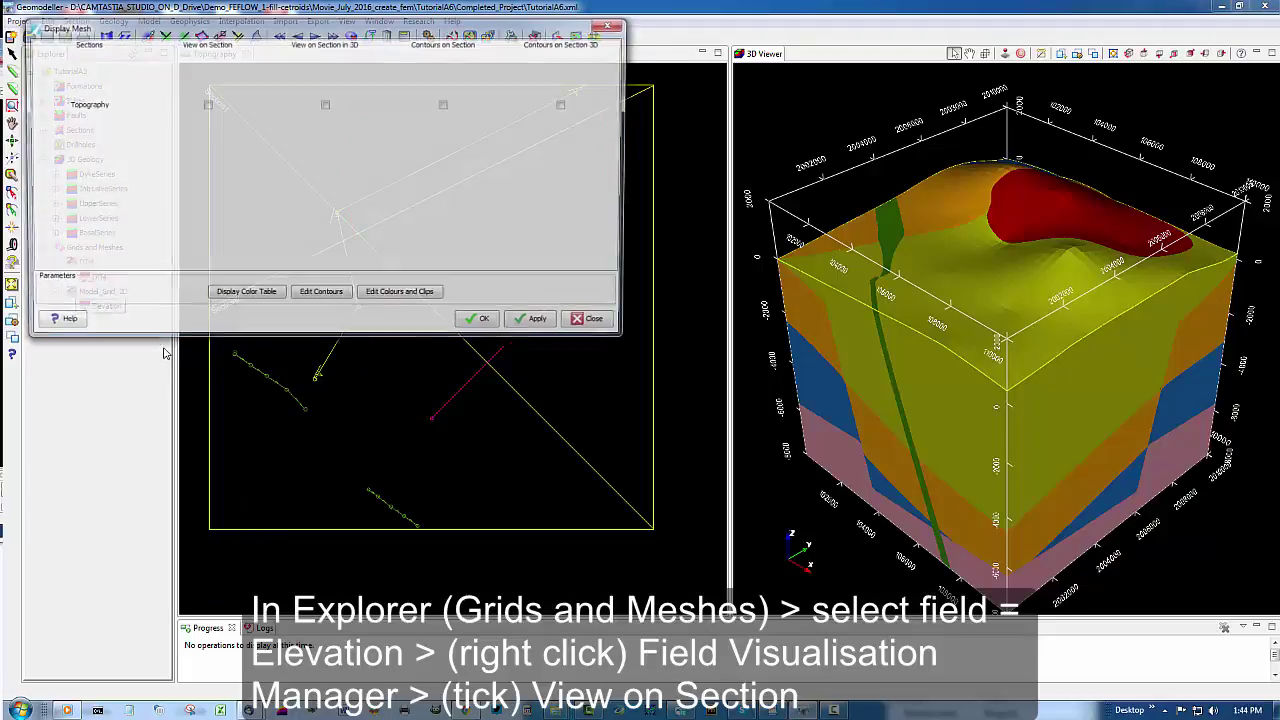
{"action": "left_click", "coordinate": [206, 104]}
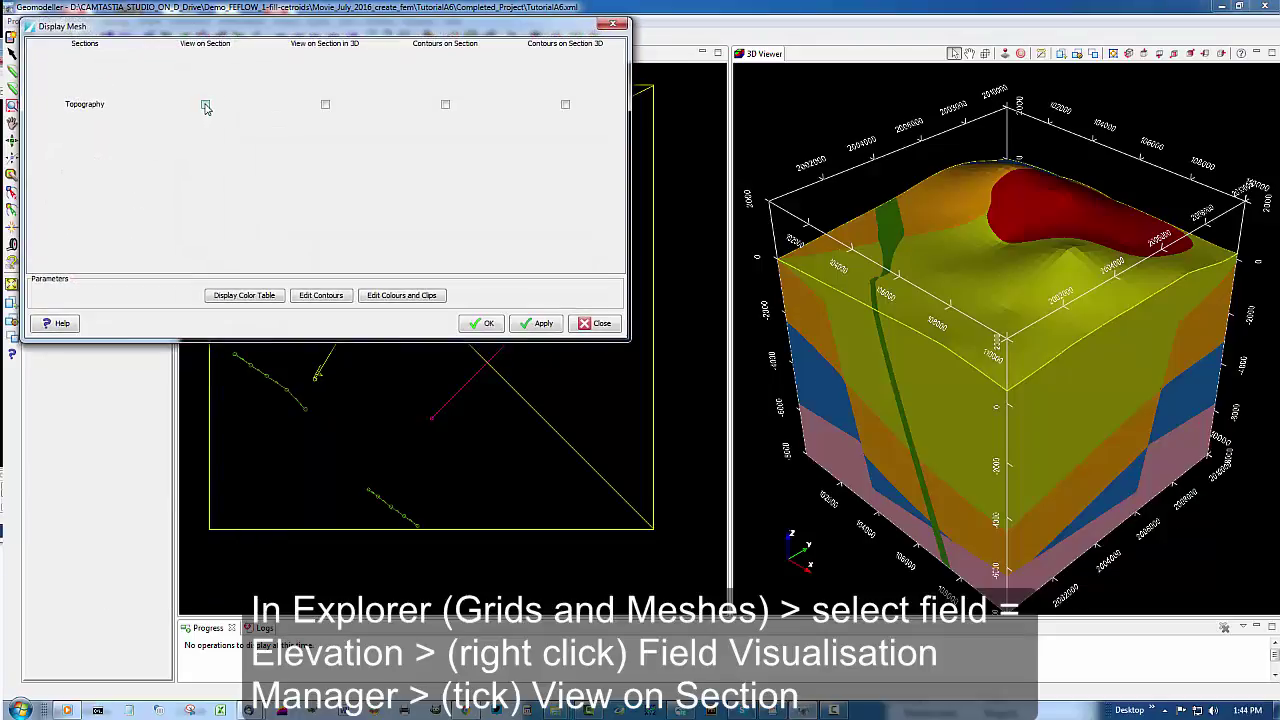
{"action": "left_click", "coordinate": [481, 326]}
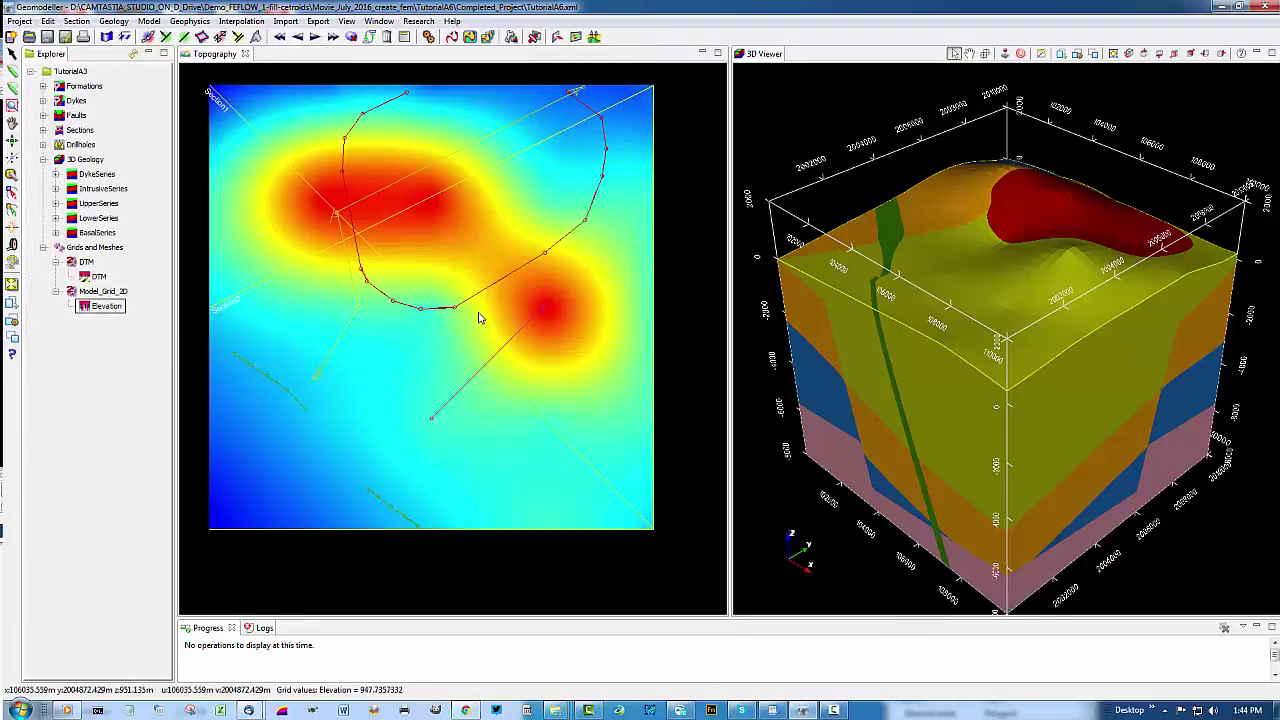
{"action": "scroll", "coordinate": [531, 240], "scroll_direction": "up", "scroll_amount": 1}
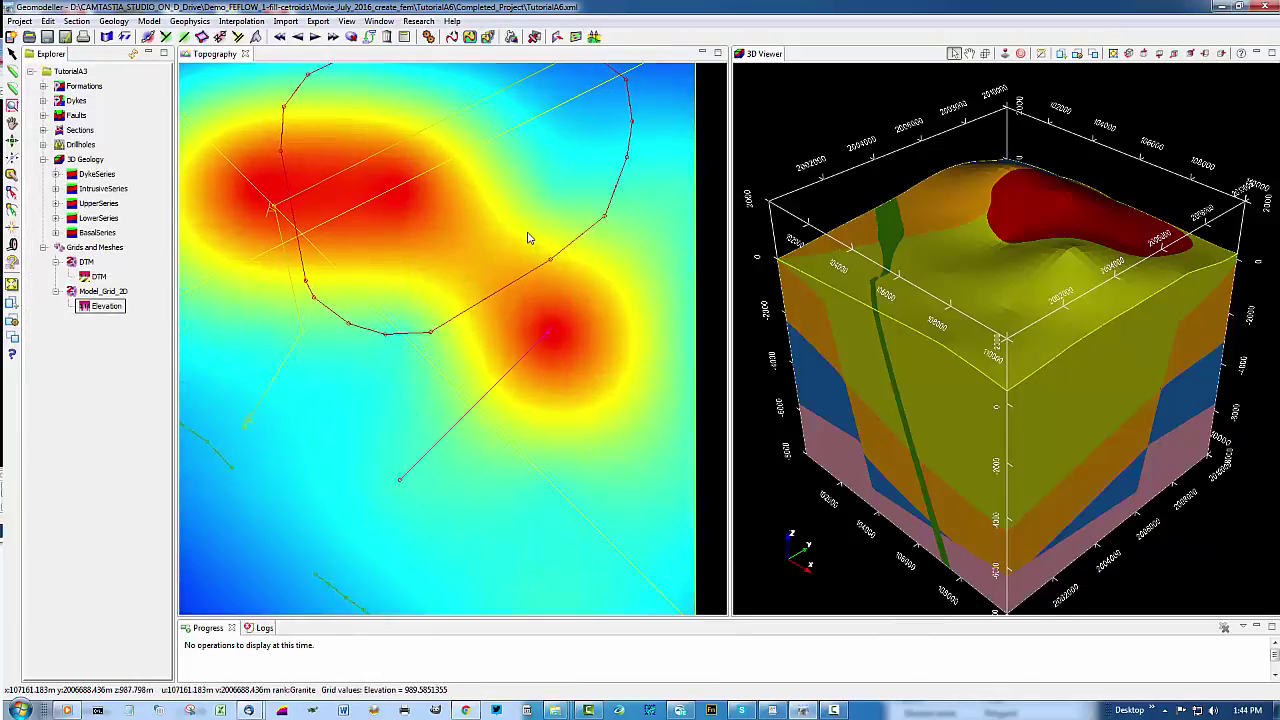
{"action": "scroll", "coordinate": [530, 238], "scroll_direction": "up", "scroll_amount": 2}
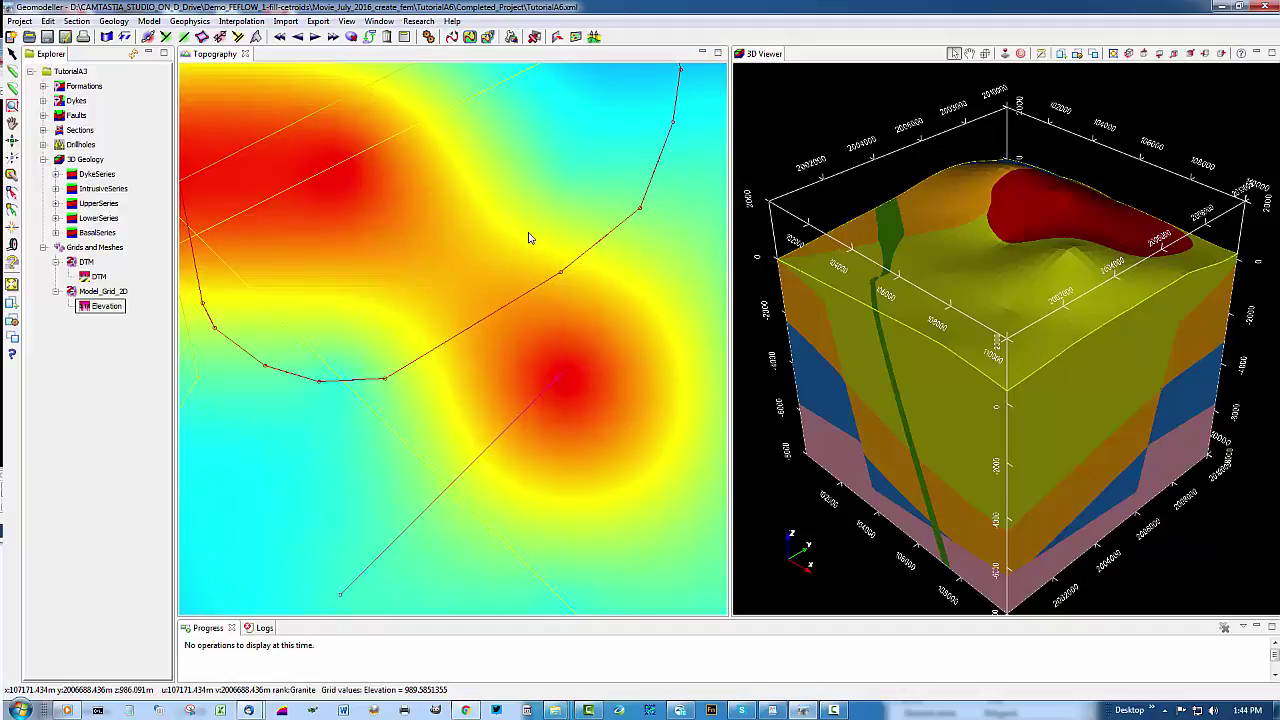
{"action": "scroll", "coordinate": [530, 238], "scroll_direction": "down", "scroll_amount": 3}
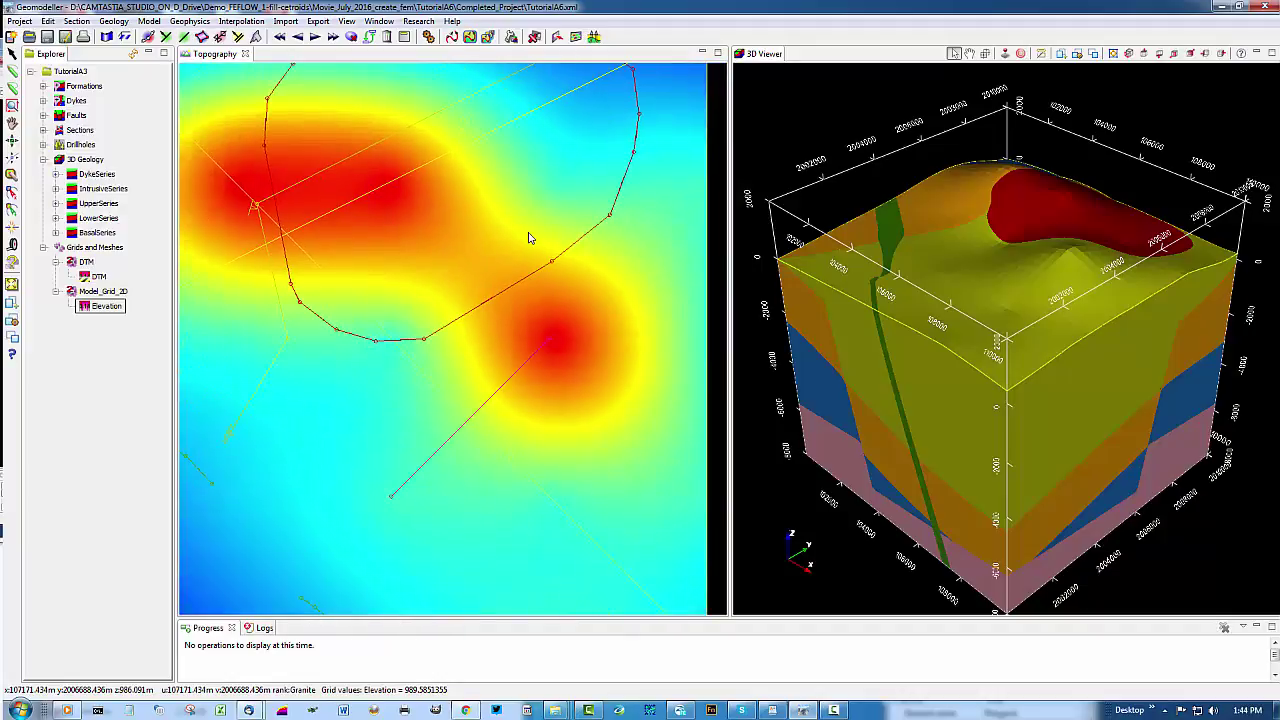
- Start exporting Model_Grid_2D with Semi Grid as the output format
{"action": "left_click", "coordinate": [108, 292]}
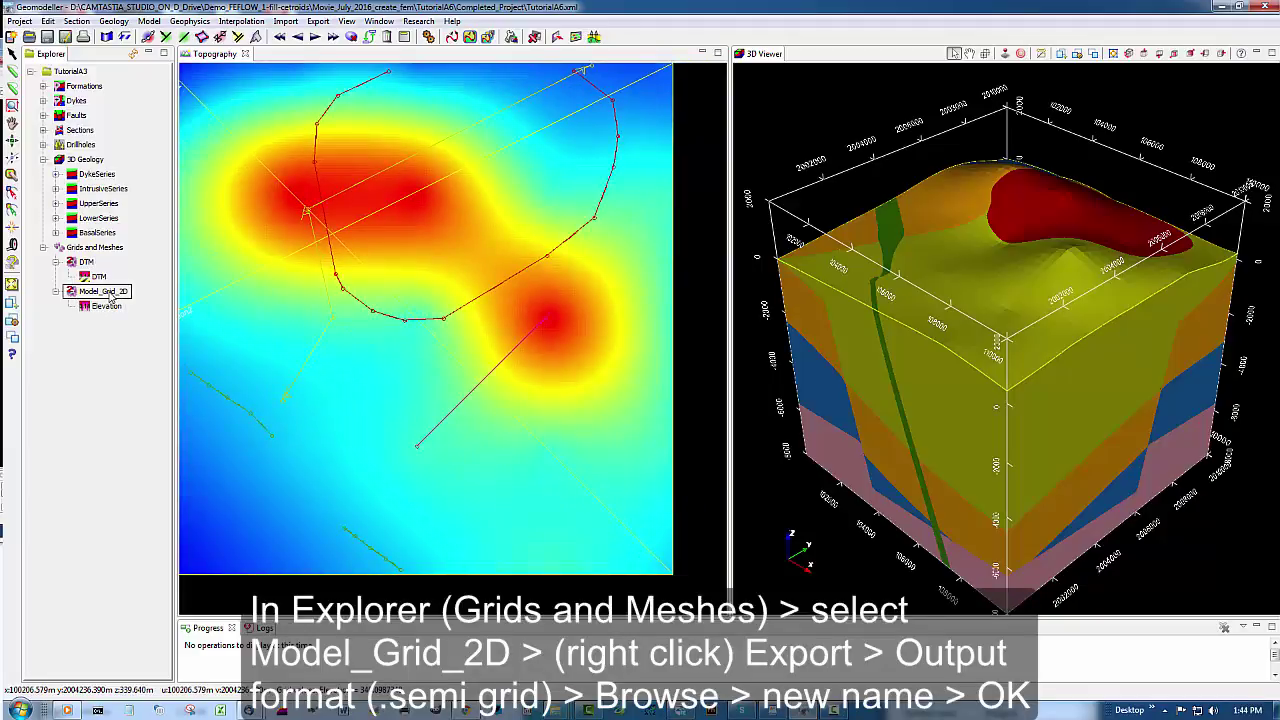
{"action": "right_click", "coordinate": [110, 294]}
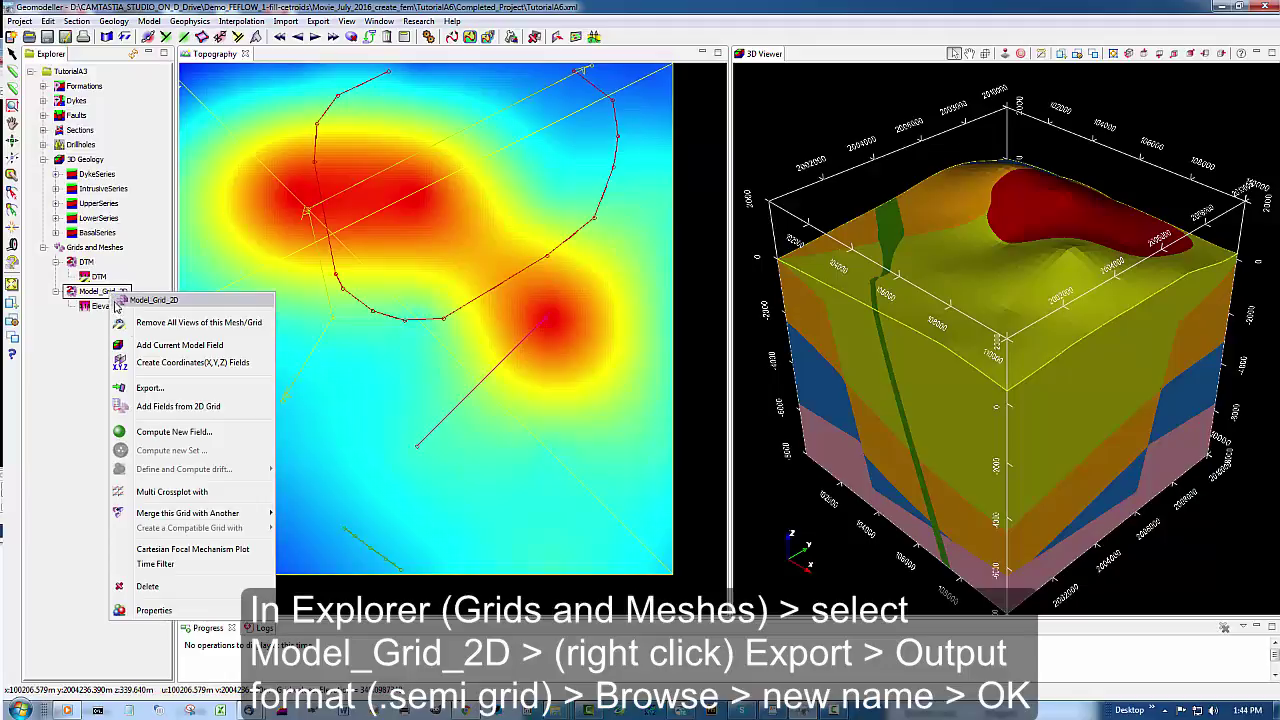
{"action": "left_click", "coordinate": [152, 390]}
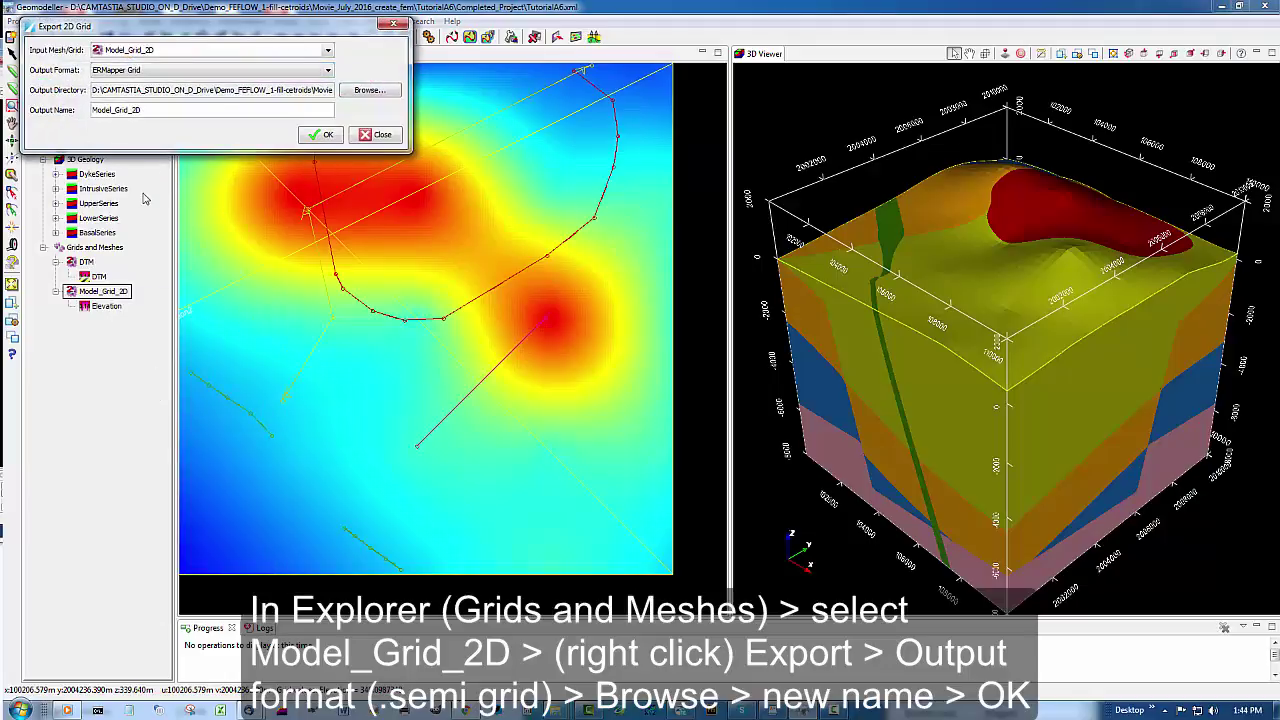
{"action": "left_click", "coordinate": [329, 72]}
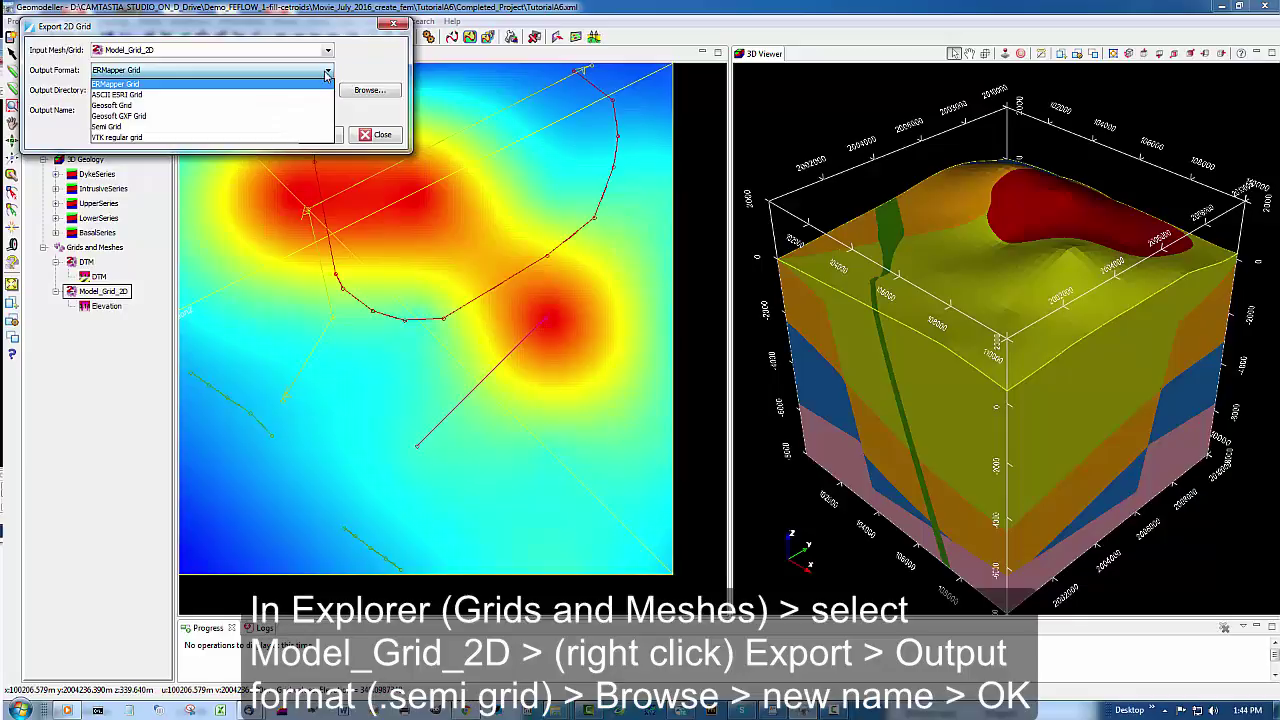
{"action": "left_click", "coordinate": [130, 127]}
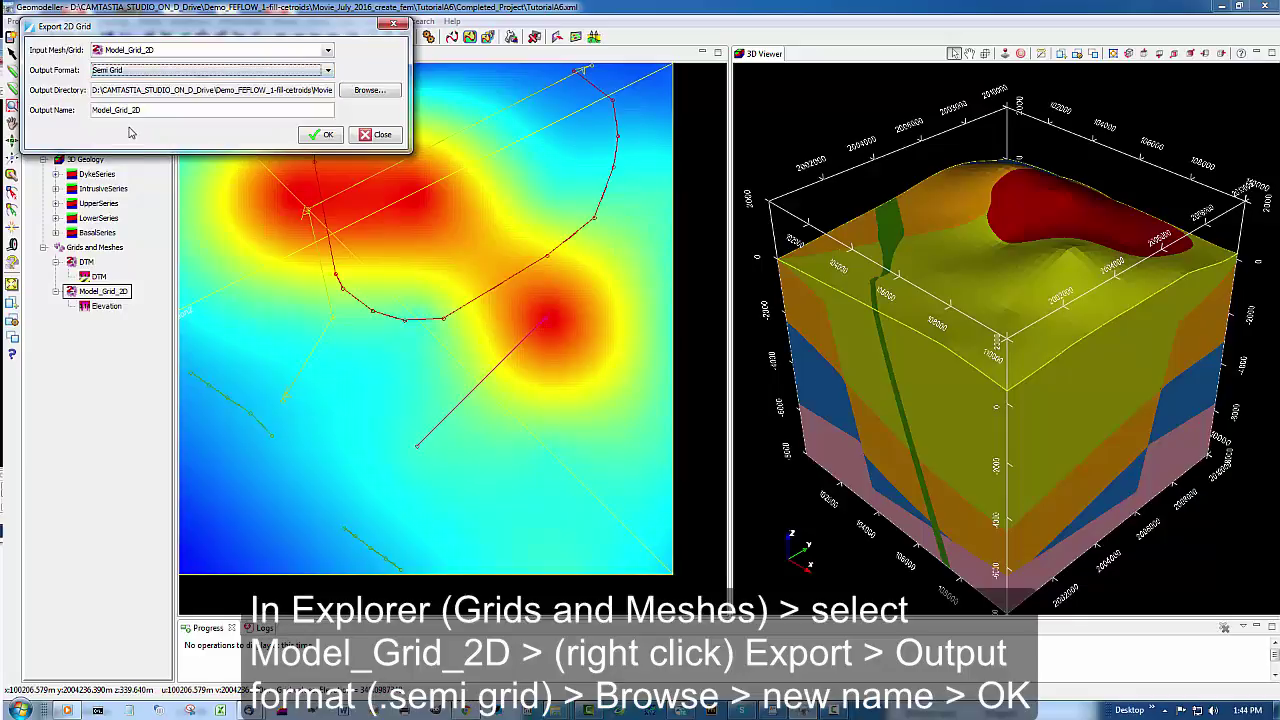
- Choose 19_7_2016_folder as the export output directory
{"action": "left_click", "coordinate": [370, 91]}
{"action": "left_click", "coordinate": [360, 91]}
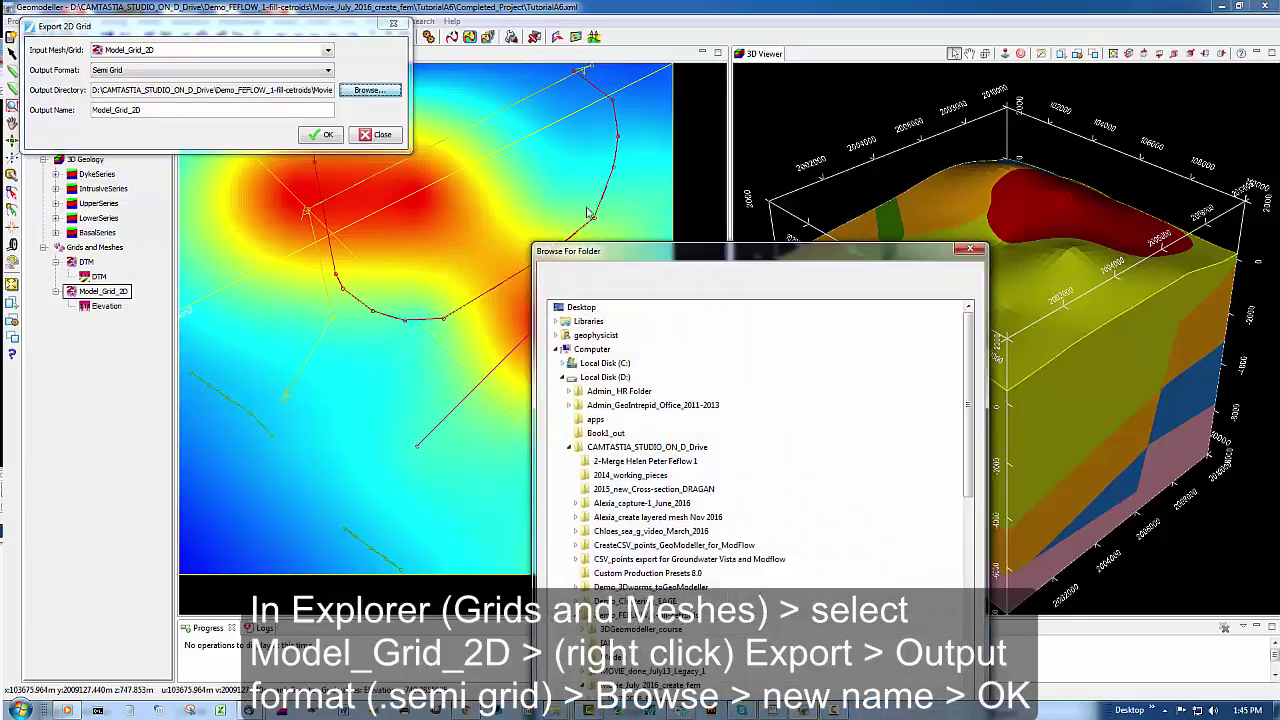
{"action": "left_click_drag", "start_coordinate": [652, 250], "coordinate": [590, 101]}
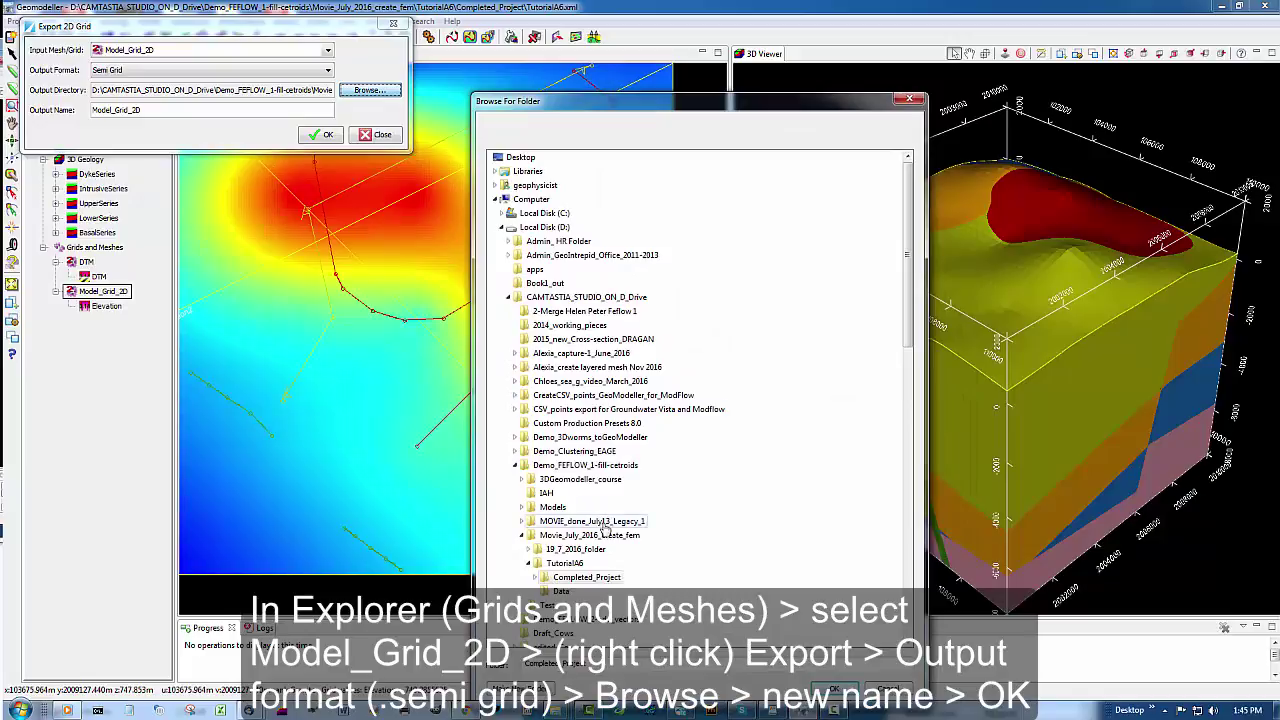
{"action": "left_click", "coordinate": [595, 535]}
{"action": "left_click", "coordinate": [590, 550]}
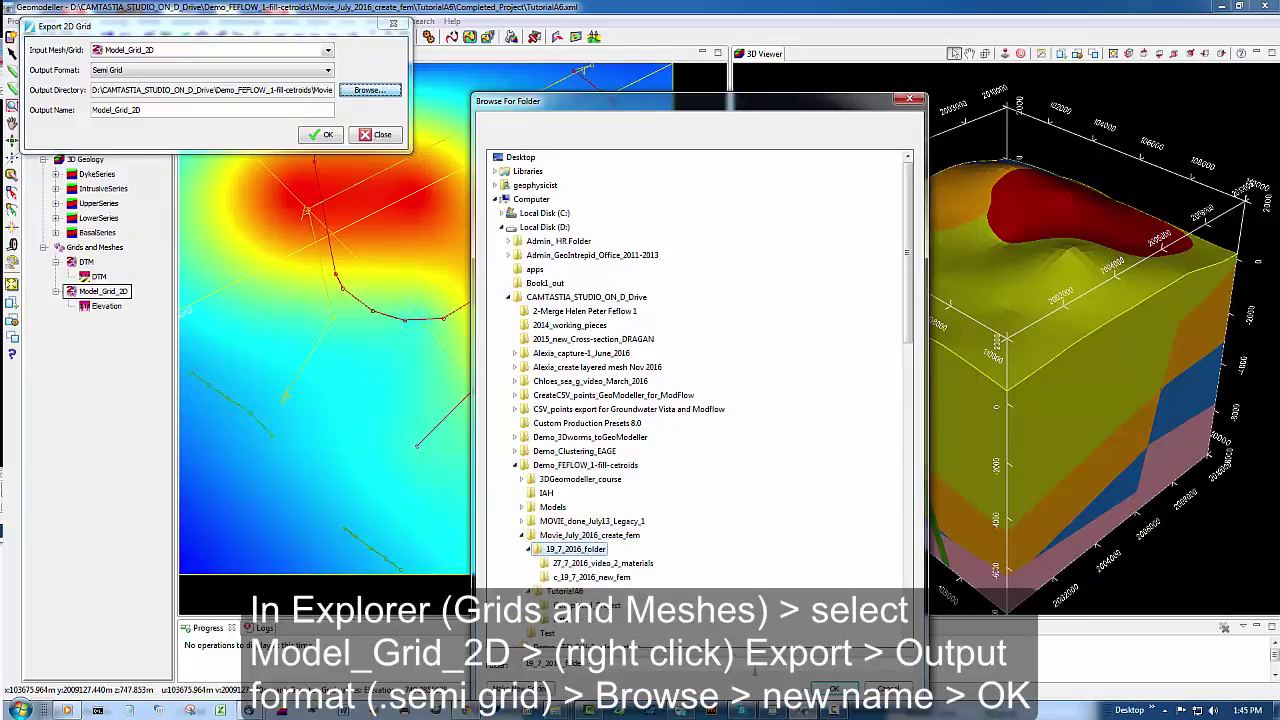
{"action": "left_click", "coordinate": [832, 688]}
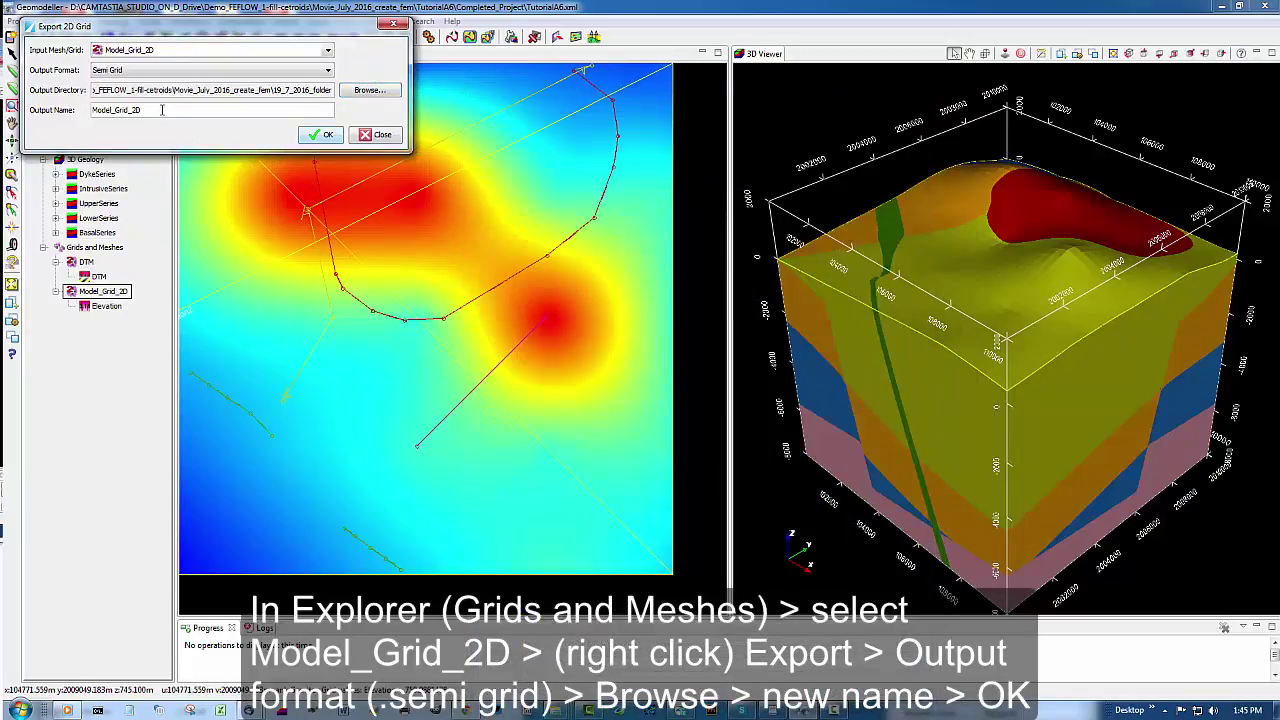
- Name the export HR_DTM, run it, and dismiss the completion message
{"action": "double_click", "coordinate": [160, 114]}
{"action": "type", "text": "HR_DTM"}
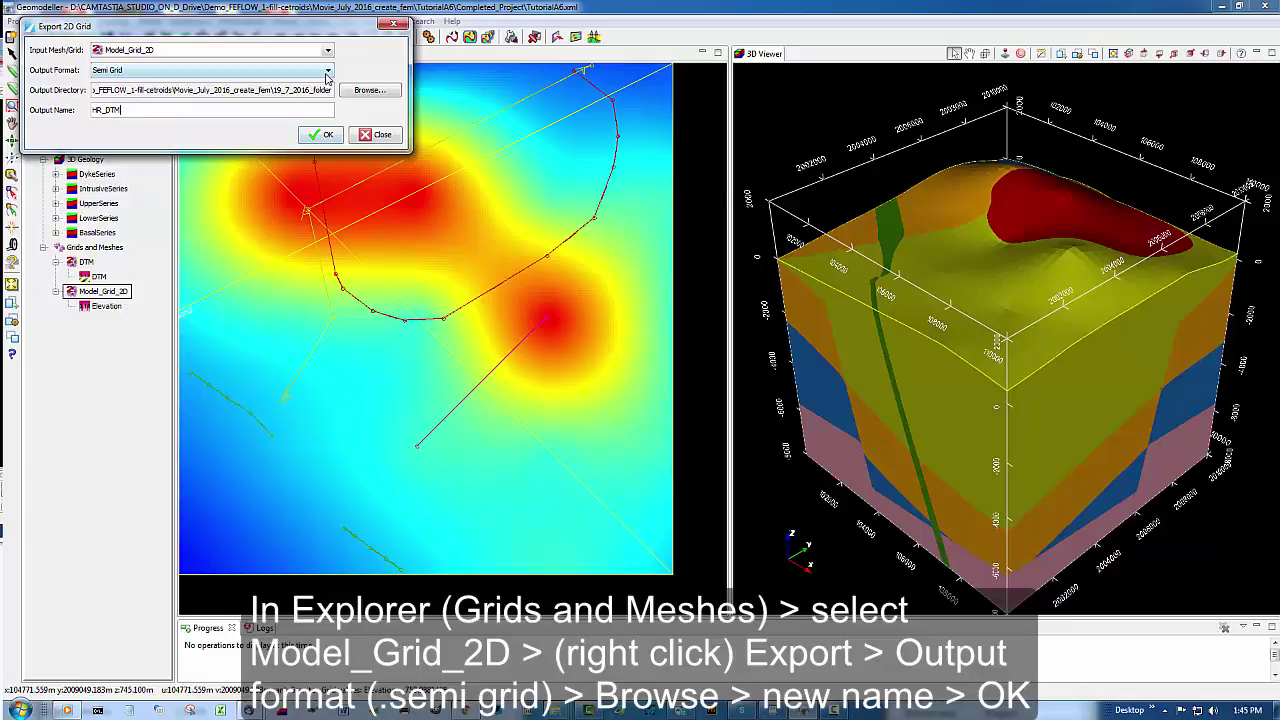
{"action": "left_click", "coordinate": [326, 135]}
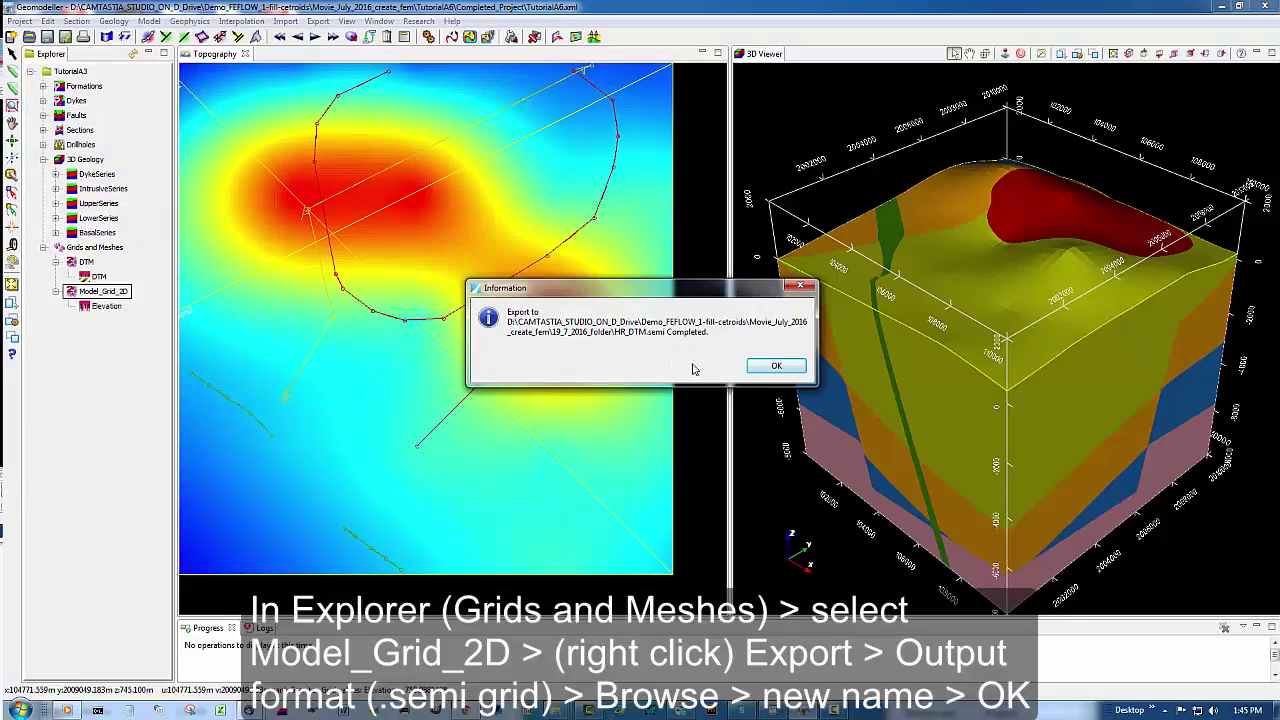
{"action": "left_click", "coordinate": [773, 367]}
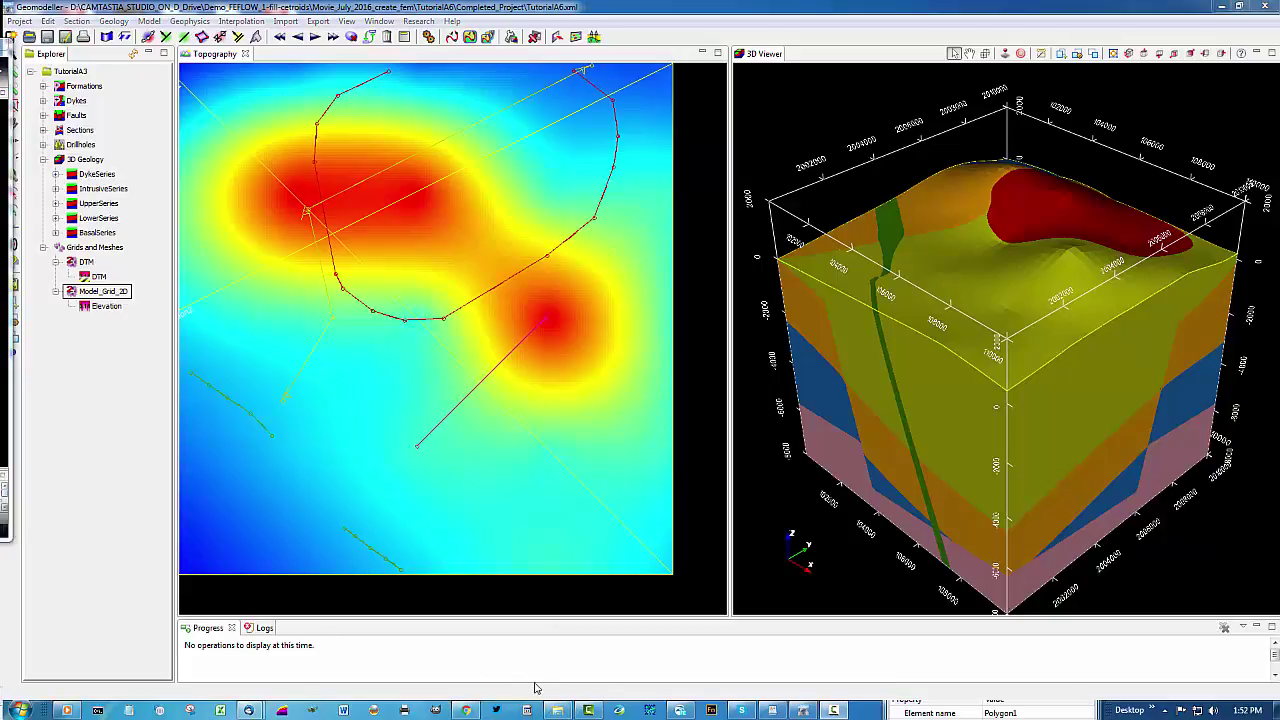
- Open HR_DTM_Elevation.semi from 19_7_2016_folder with Notepad
{"action": "left_click", "coordinate": [557, 710]}
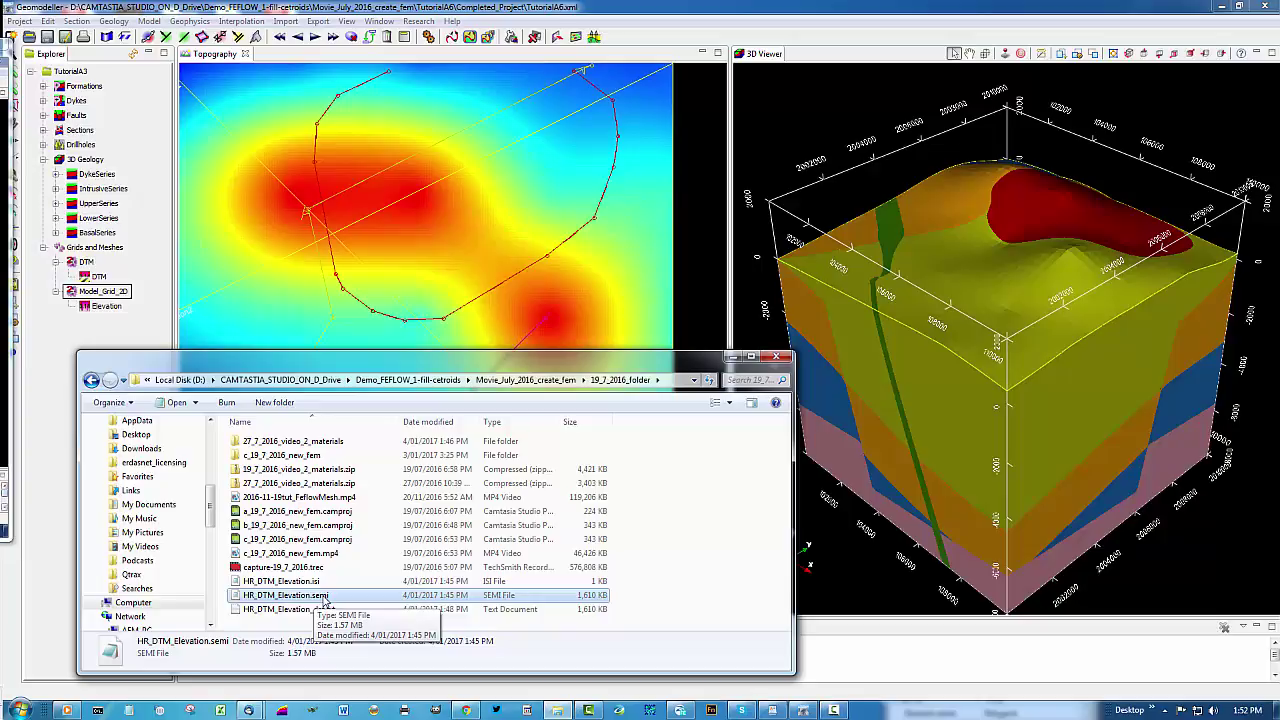
{"action": "right_click", "coordinate": [324, 600]}
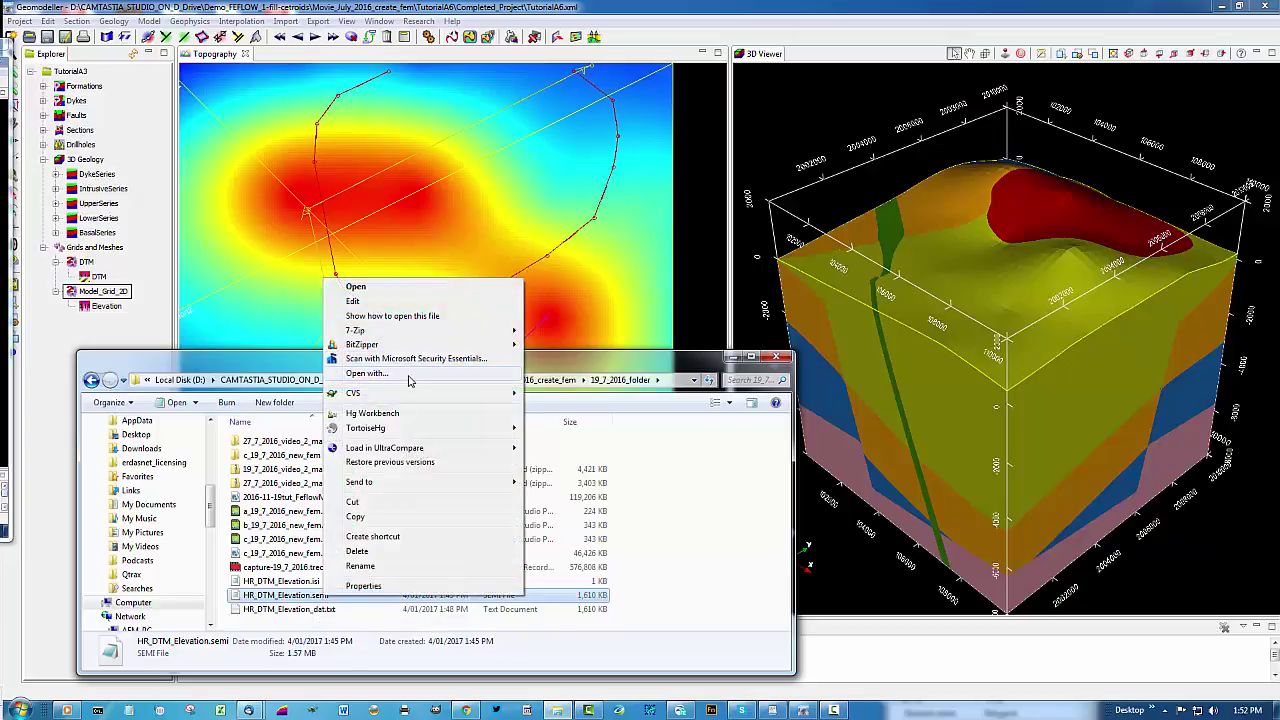
{"action": "left_click", "coordinate": [466, 376]}
{"action": "left_click", "coordinate": [537, 283]}
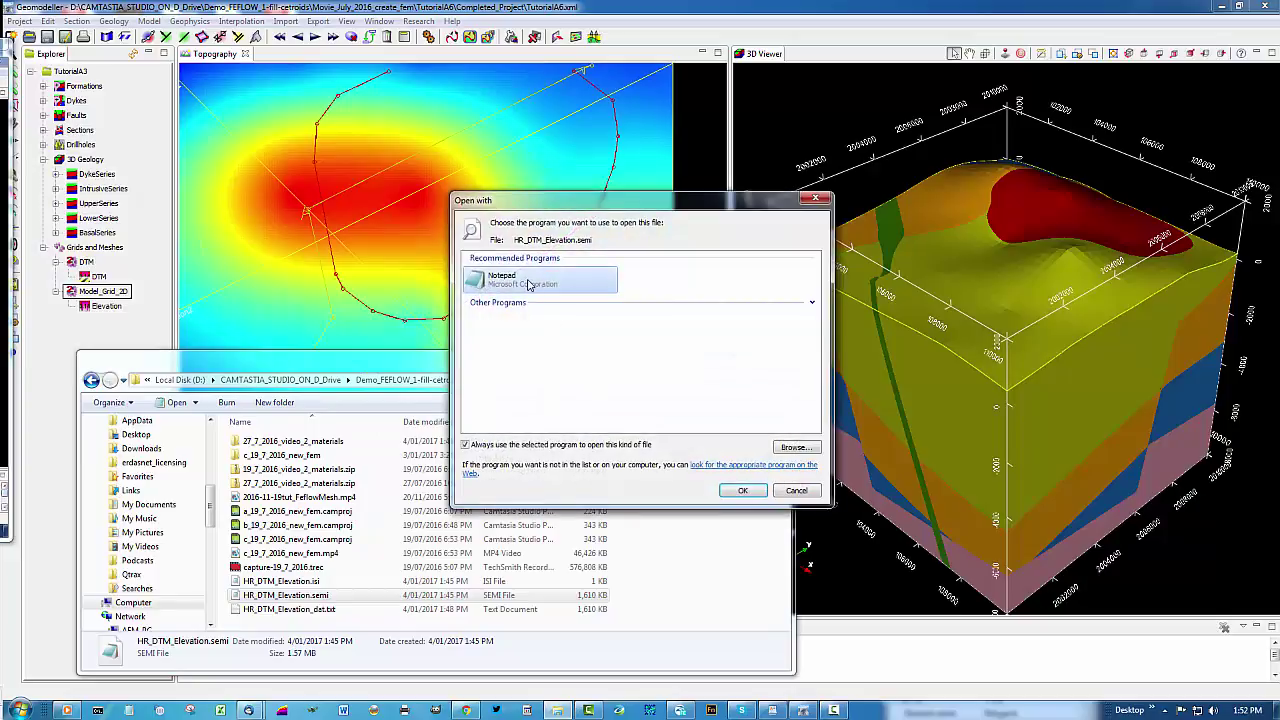
{"action": "left_click", "coordinate": [731, 490]}
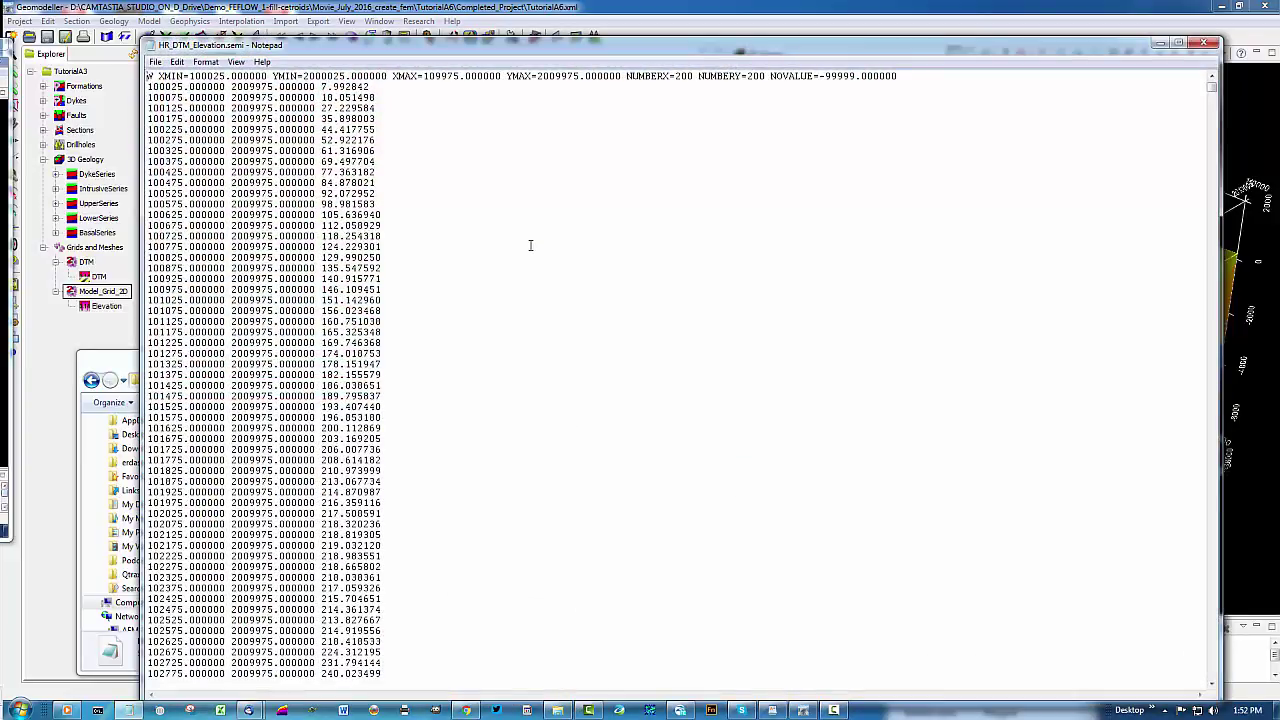
- Replace the long grid header line with the column labels x y z
{"action": "left_click_drag", "start_coordinate": [899, 85], "coordinate": [148, 77]}
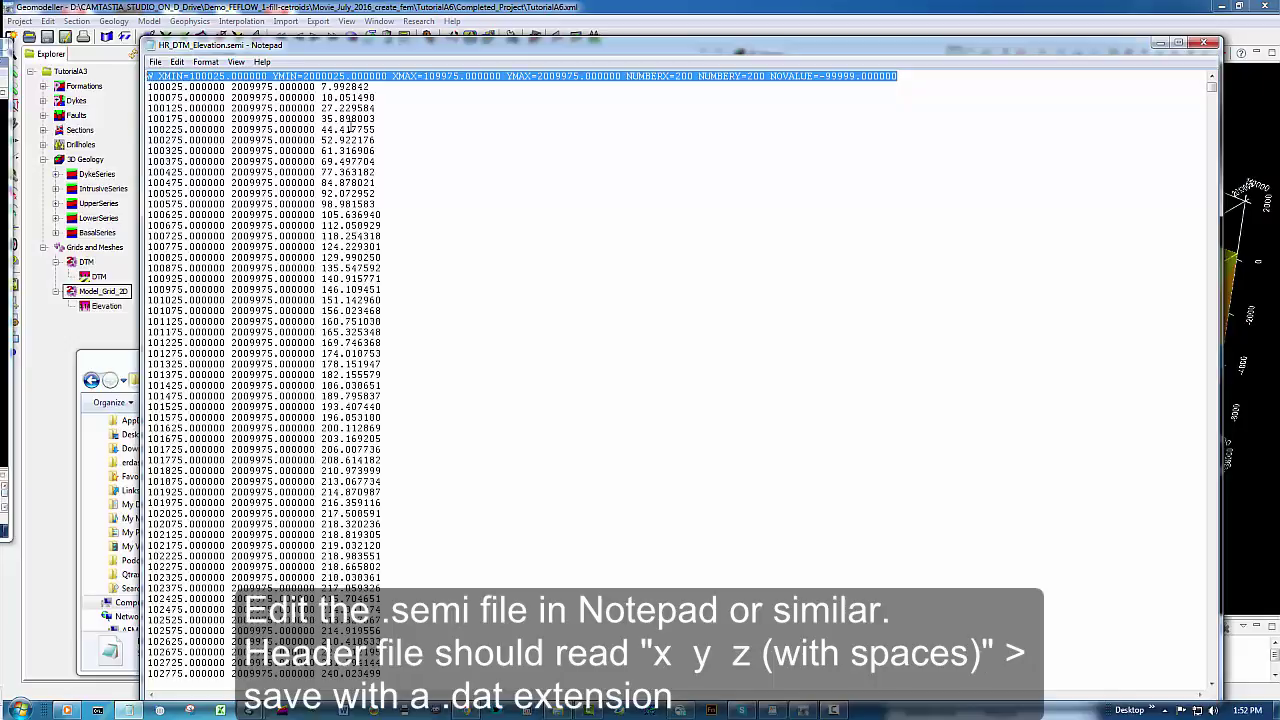
{"action": "key", "text": "Delete"}
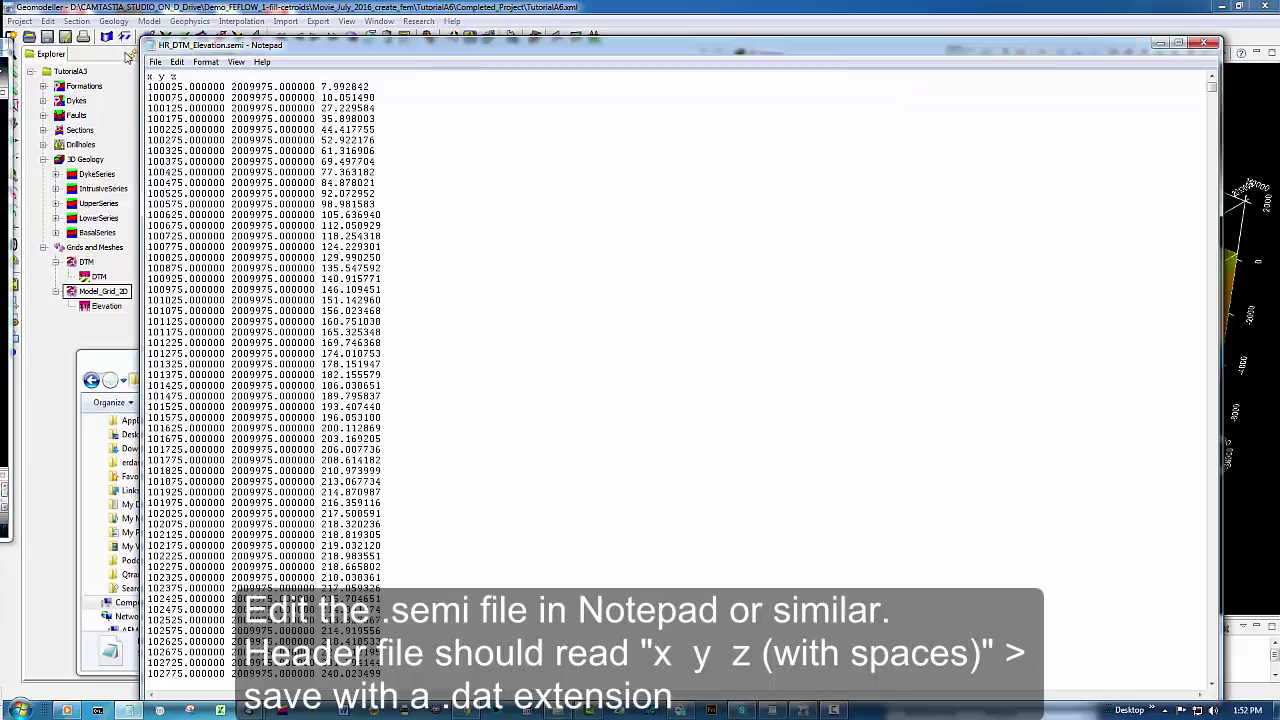
{"action": "left_click", "coordinate": [155, 62]}
- Save as HR_DTM_Elevation_semi_dat.txt with the All Files type, then close Notepad
{"action": "left_click", "coordinate": [184, 121]}
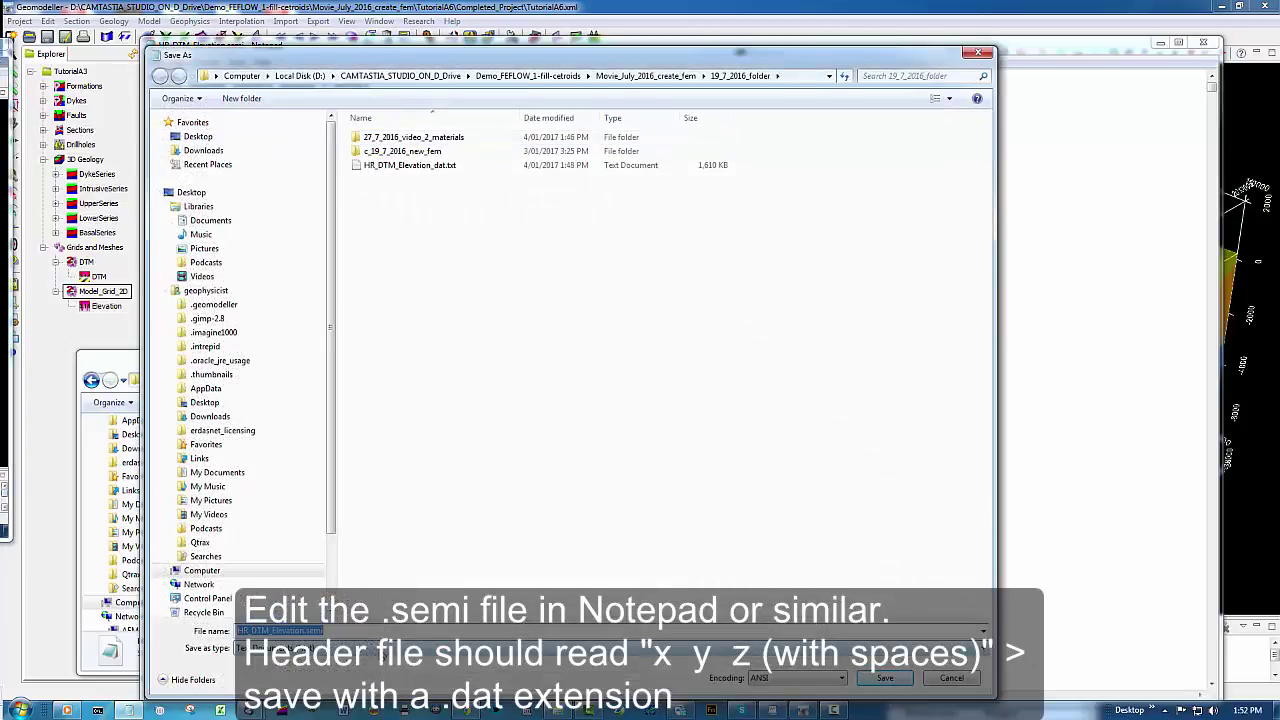
{"action": "left_click", "coordinate": [388, 648]}
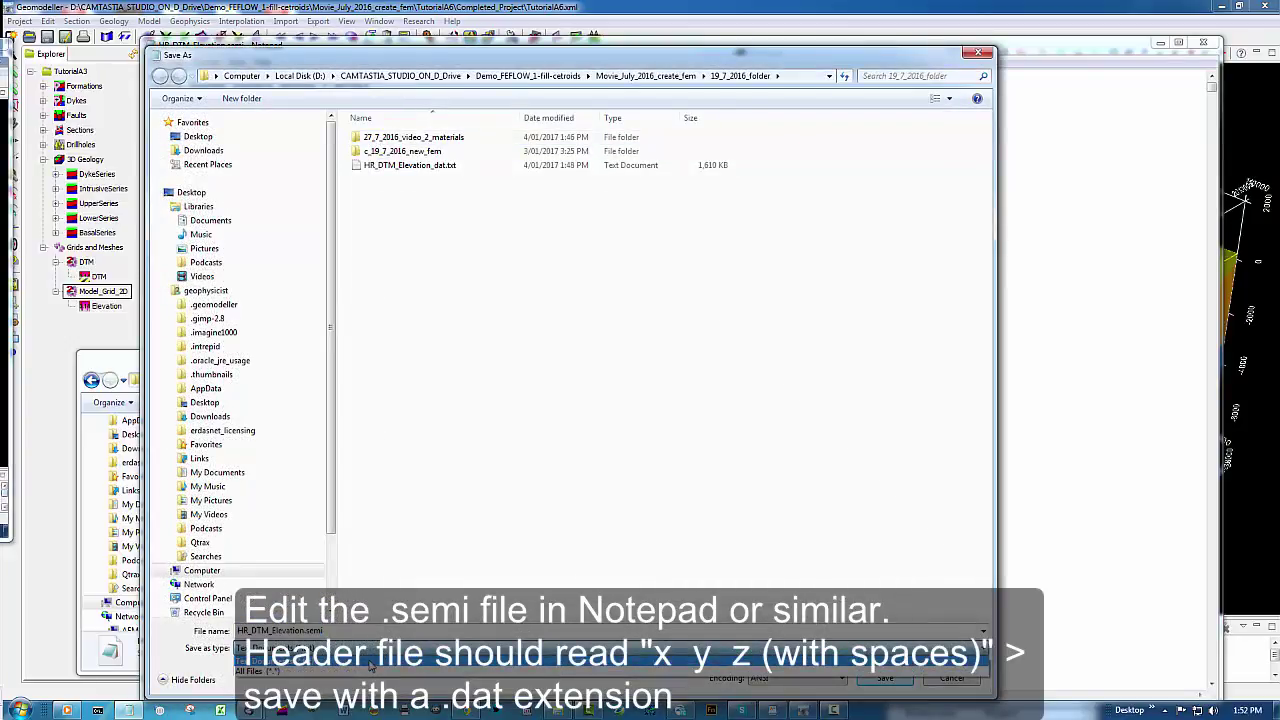
{"action": "left_click", "coordinate": [370, 665]}
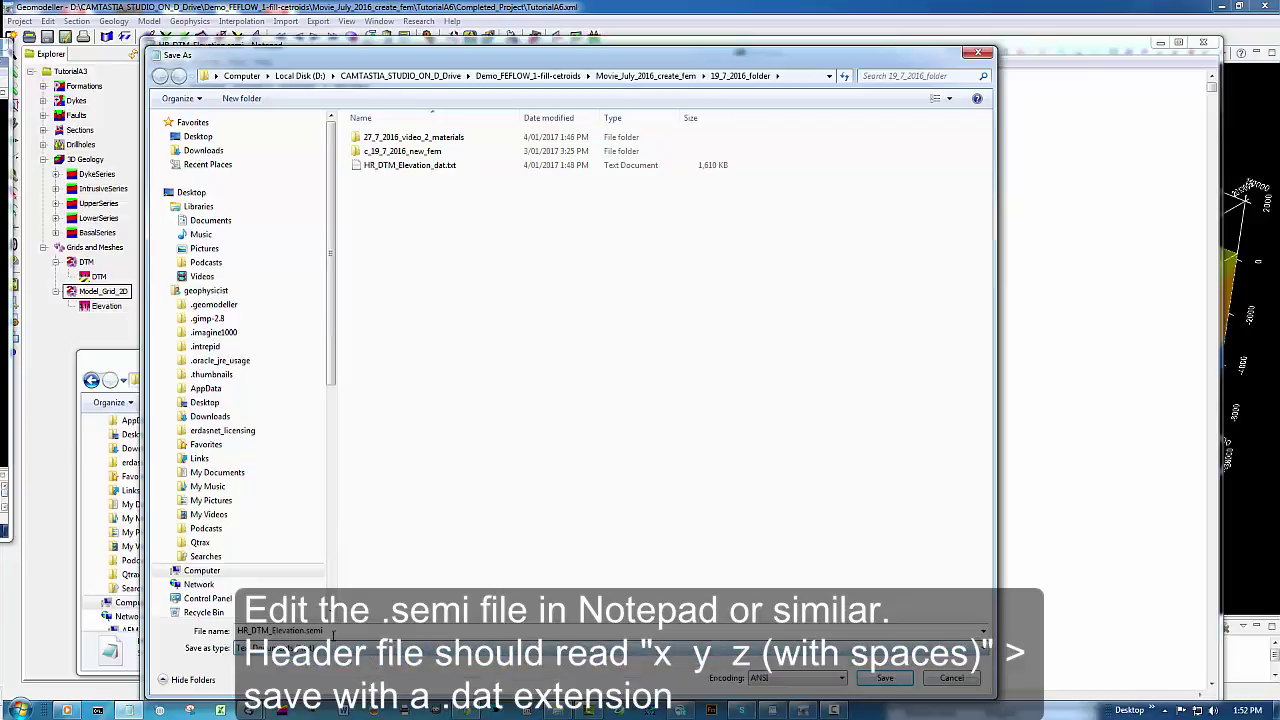
{"action": "double_click", "coordinate": [331, 631]}
{"action": "left_click", "coordinate": [340, 633]}
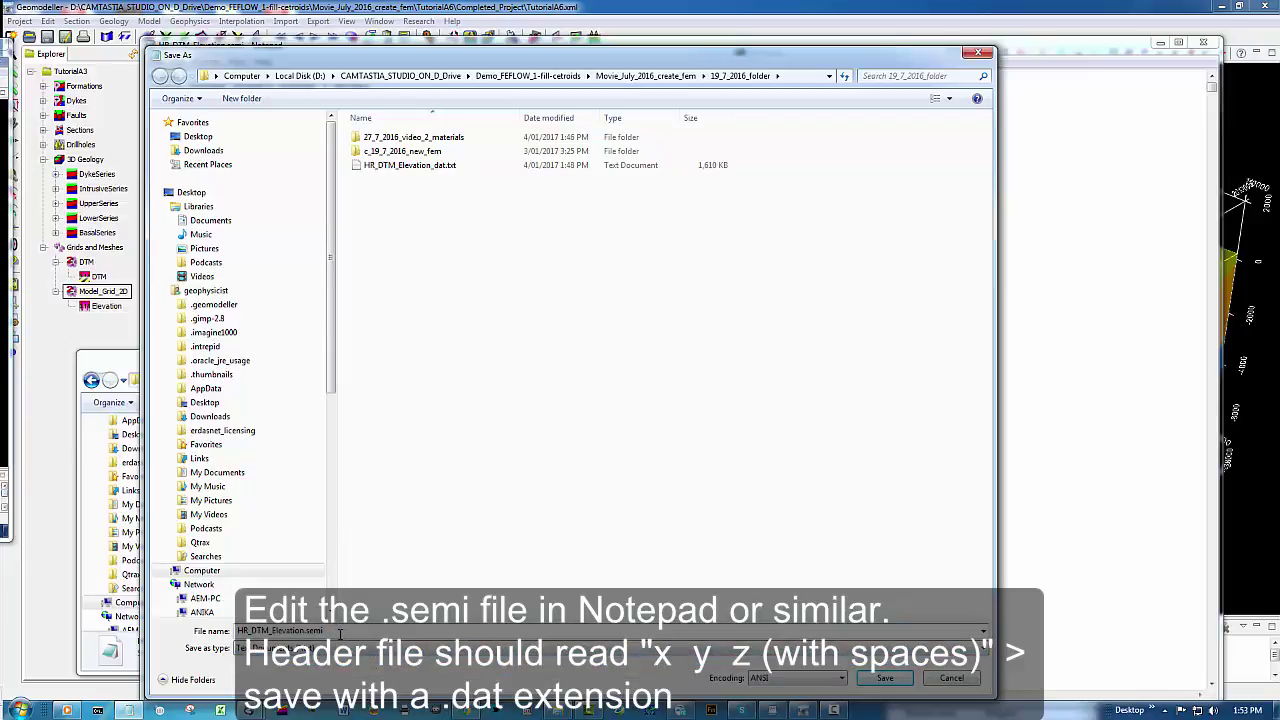
{"action": "key", "text": "BackSpace"}
{"action": "key", "text": "BackSpace"}
{"action": "key", "text": "BackSpace"}
{"action": "key", "text": "BackSpace"}
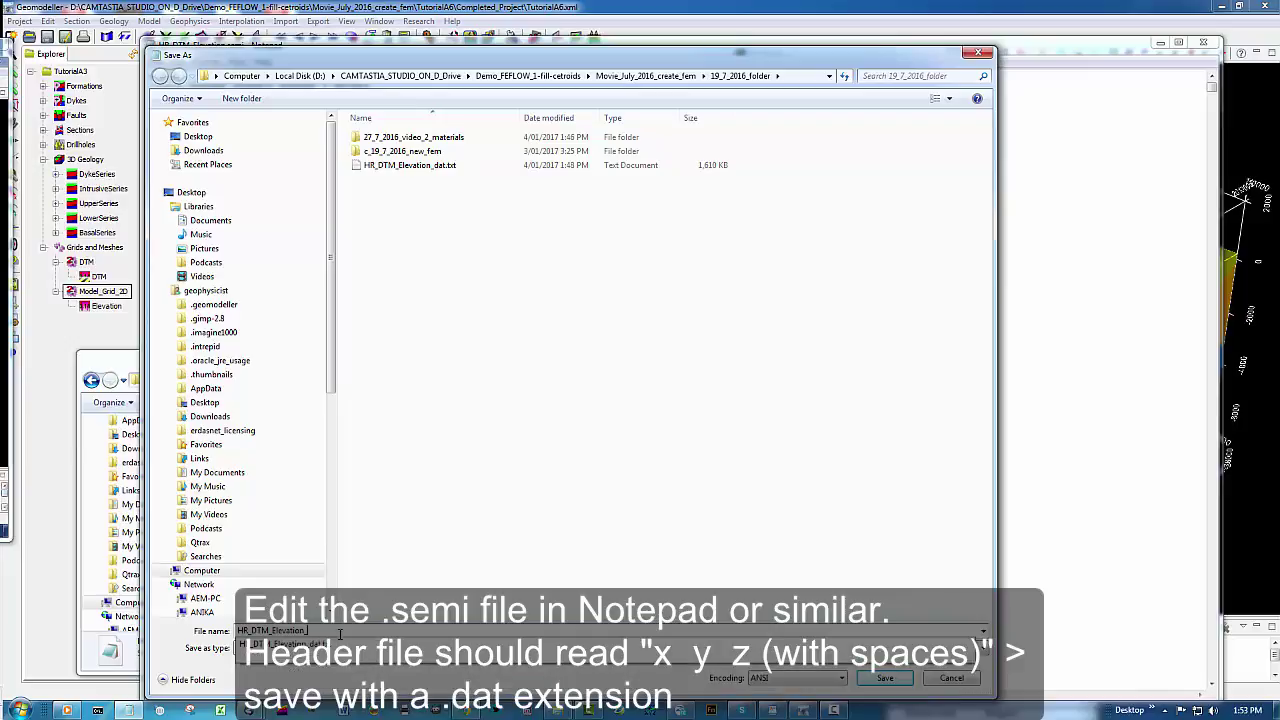
{"action": "type", "text": "semi.dat"}
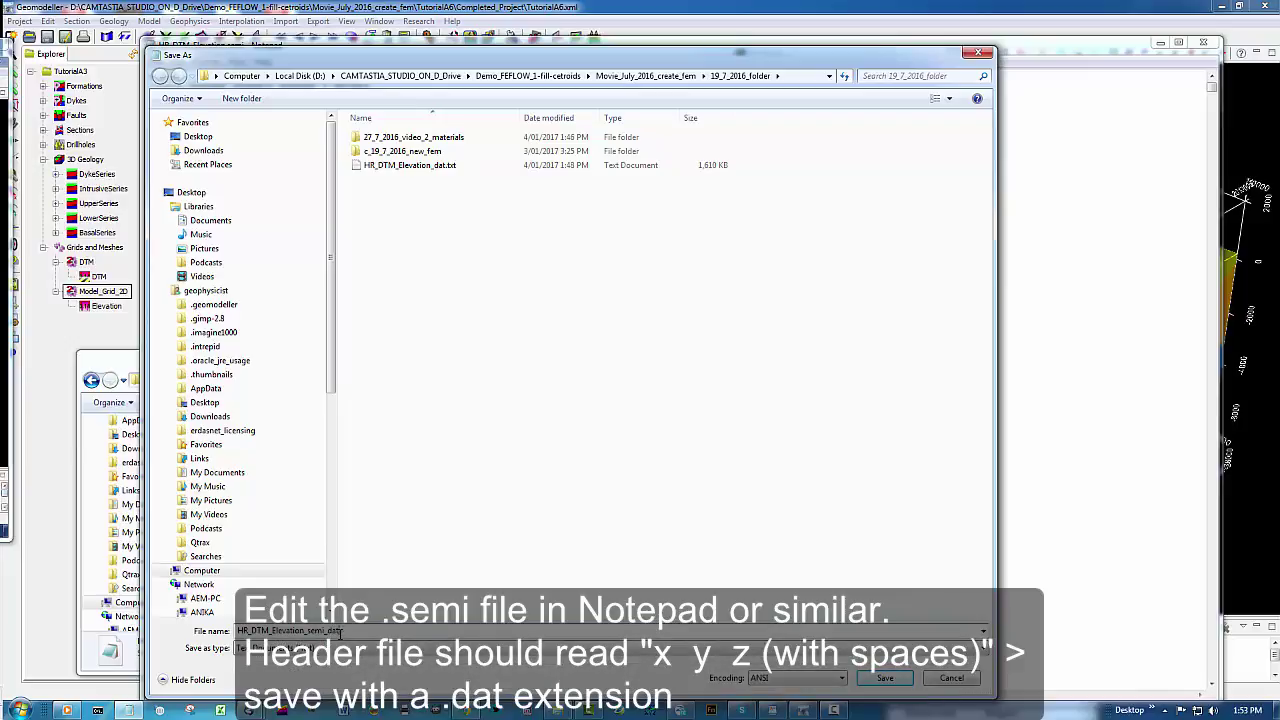
{"action": "left_click", "coordinate": [880, 679]}
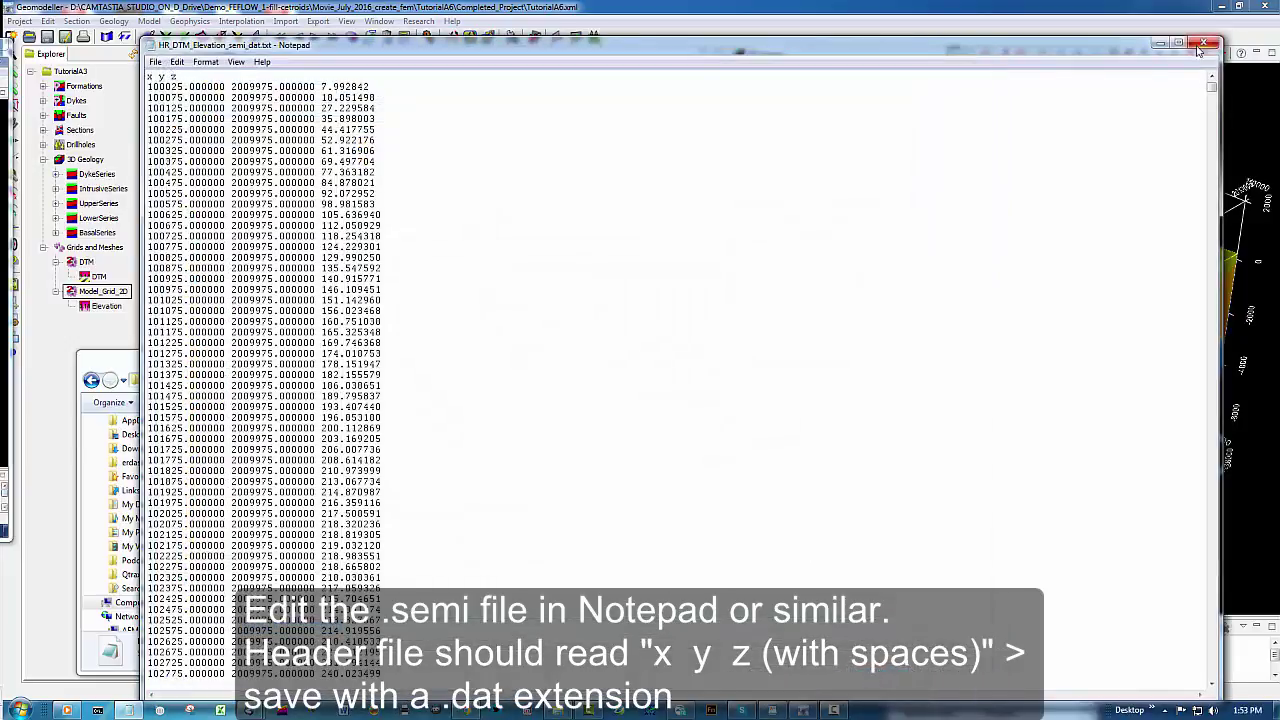
{"action": "left_click", "coordinate": [1205, 45]}
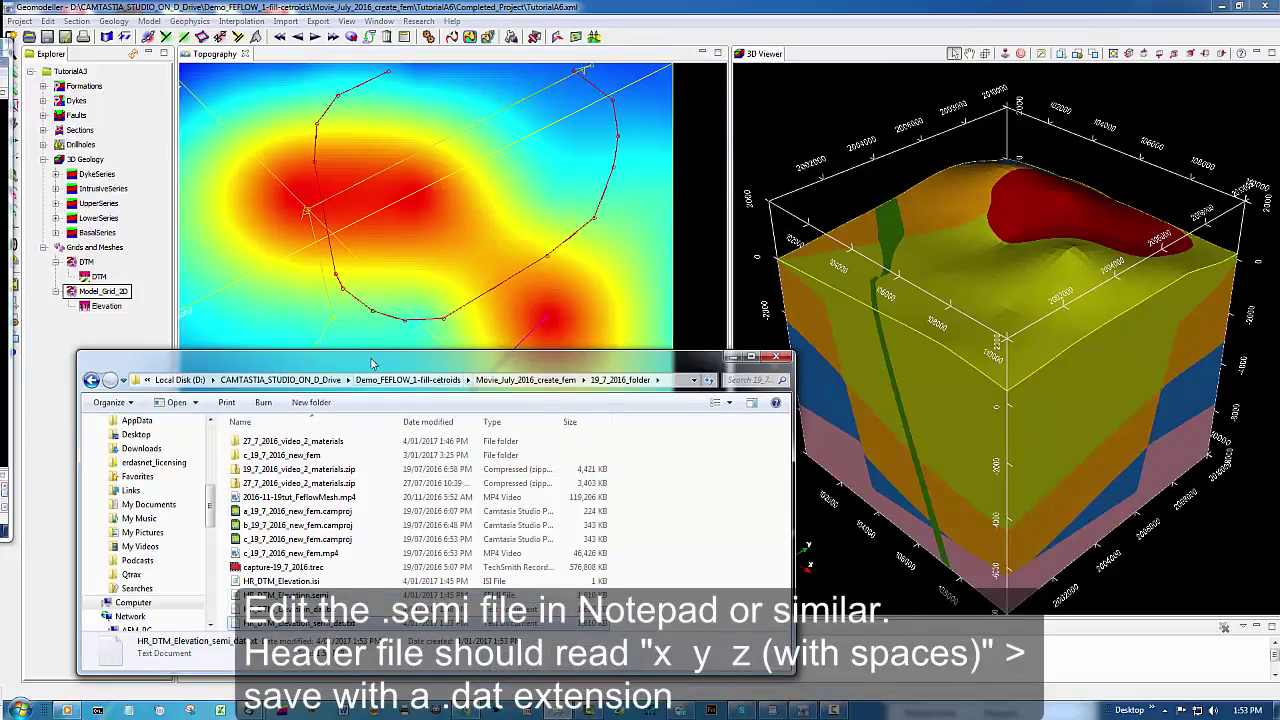
- Rename HR_DTM_Elevation_semi_dat.txt to HR_DTM_Elevation_semi_dat.dat, accepting the extension change
{"action": "left_click_drag", "start_coordinate": [370, 365], "coordinate": [394, 232]}
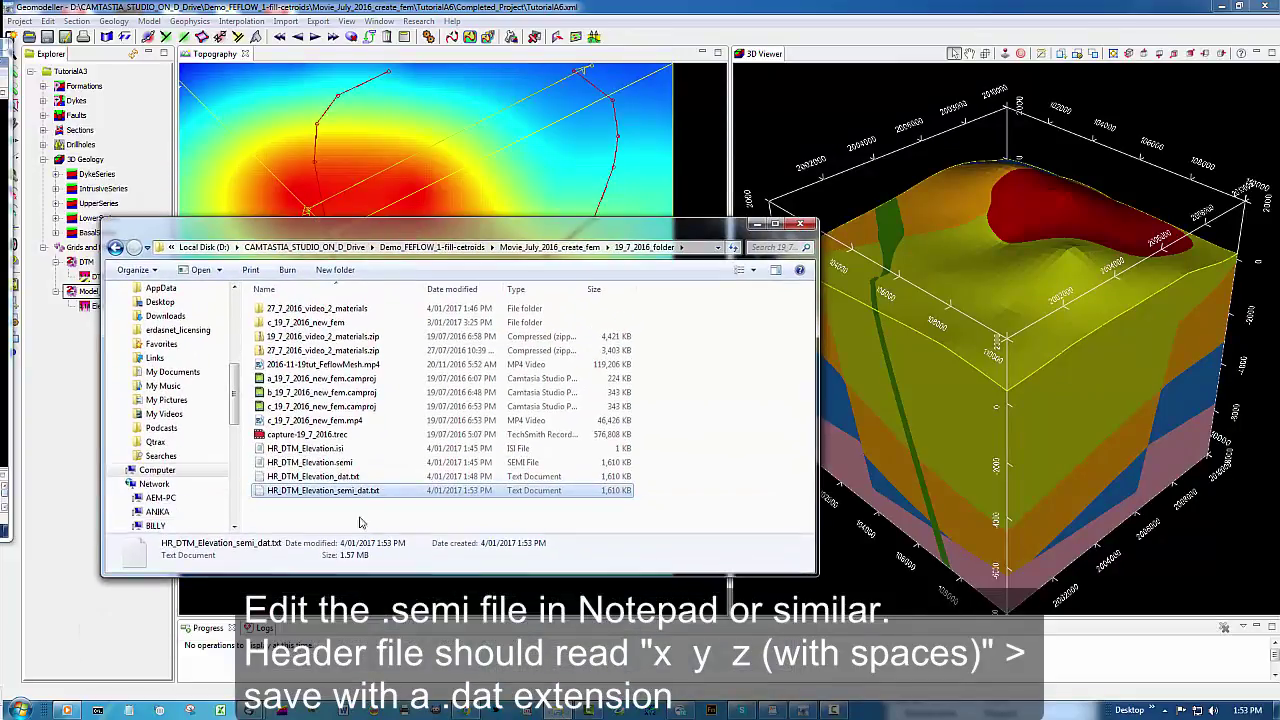
{"action": "left_click", "coordinate": [377, 491]}
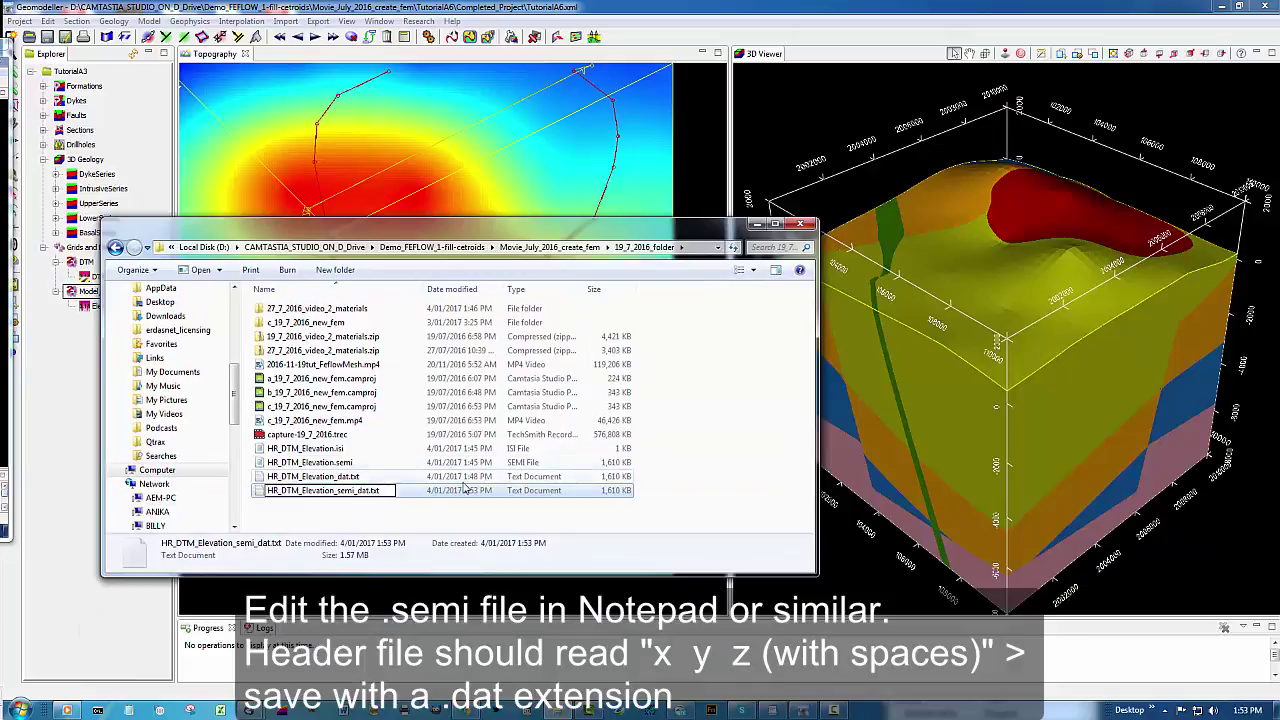
{"action": "key", "text": "End"}
{"action": "key", "text": "BackSpace"}
{"action": "key", "text": "BackSpace"}
{"action": "key", "text": "BackSpace"}
{"action": "type", "text": "dat"}
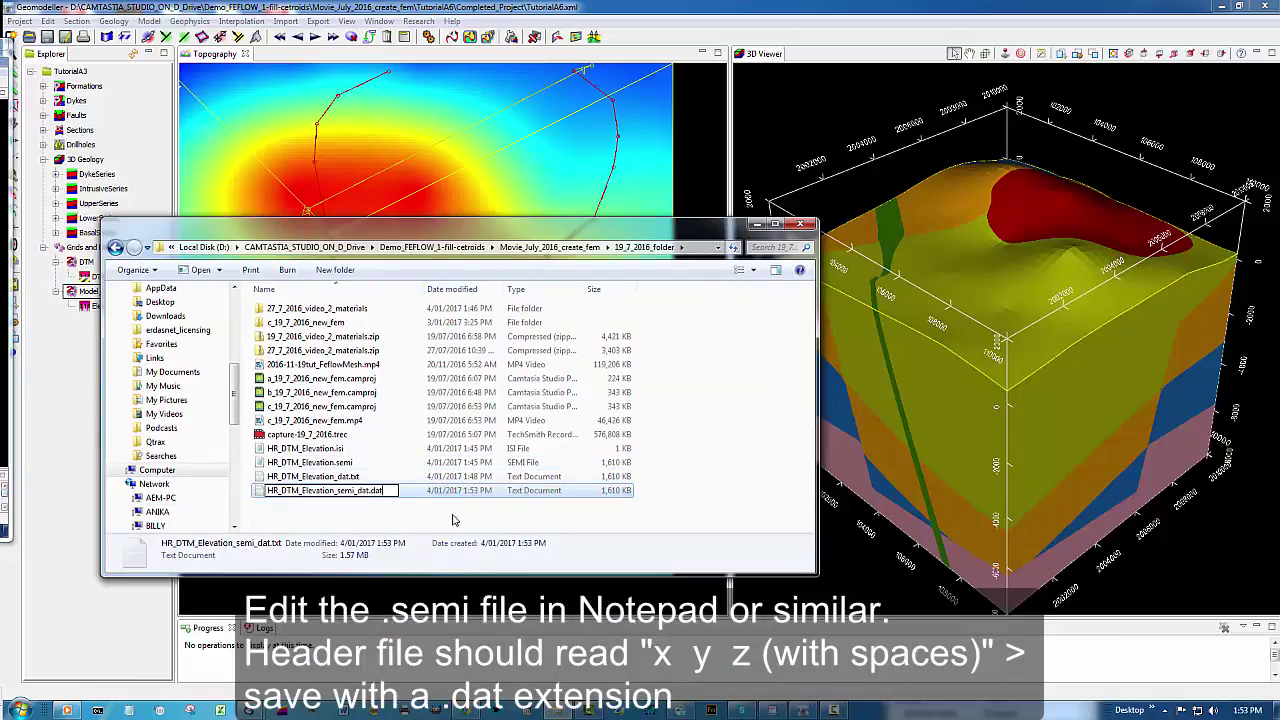
{"action": "key", "text": "Return"}
{"action": "left_click", "coordinate": [699, 364]}
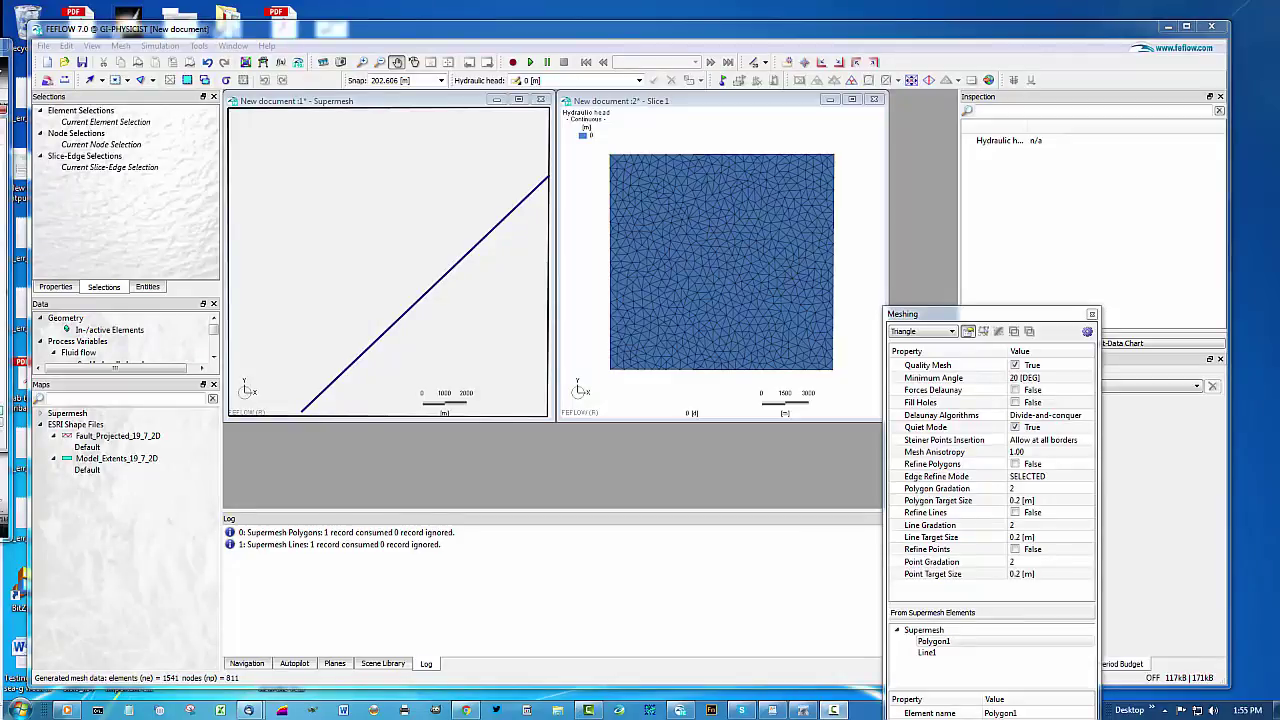
- Add HR_DTM_Elevation_semi_dat.dat as an ASCII Table Files (*.dat) map and expand its group
{"action": "right_click", "coordinate": [88, 537]}
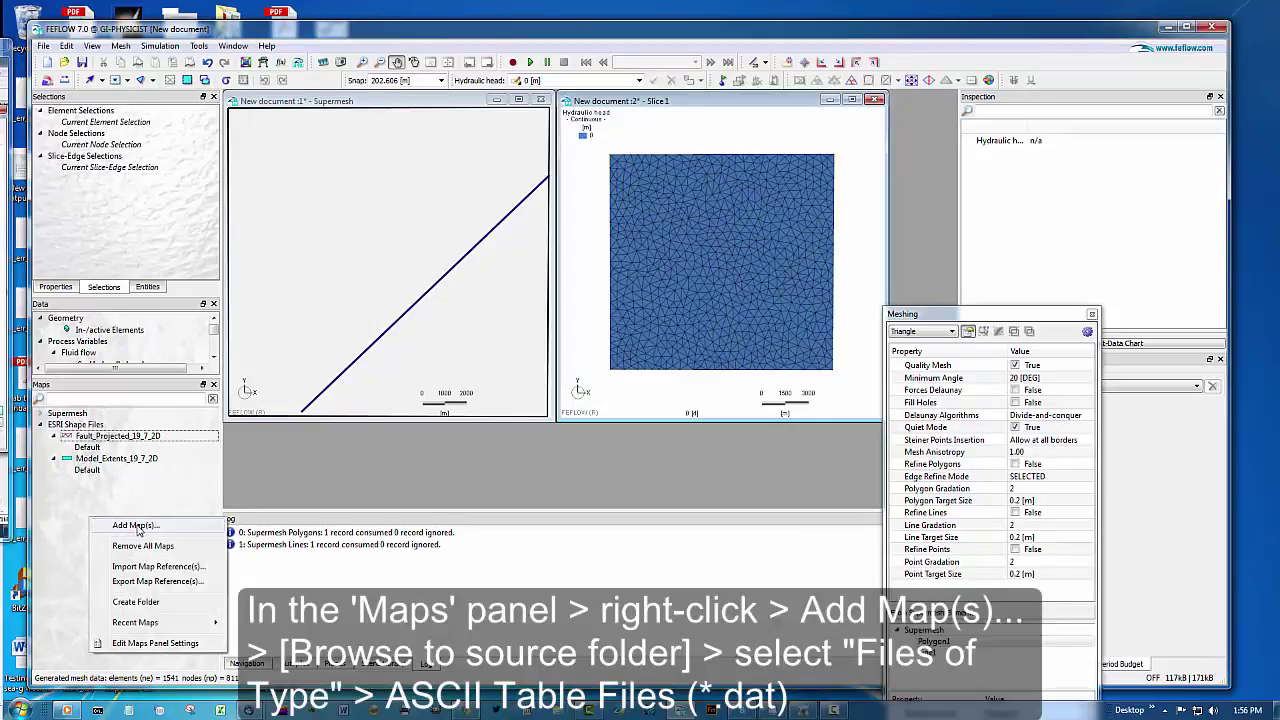
{"action": "left_click", "coordinate": [139, 527]}
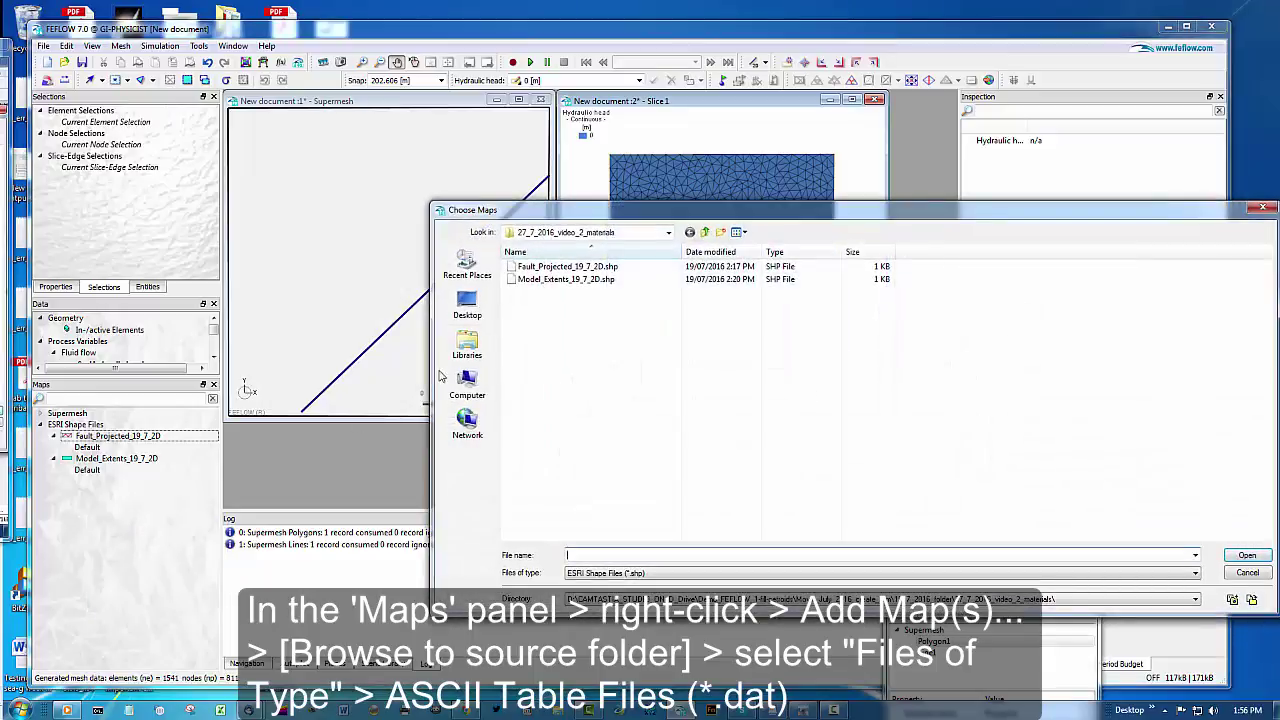
{"action": "left_click", "coordinate": [705, 232]}
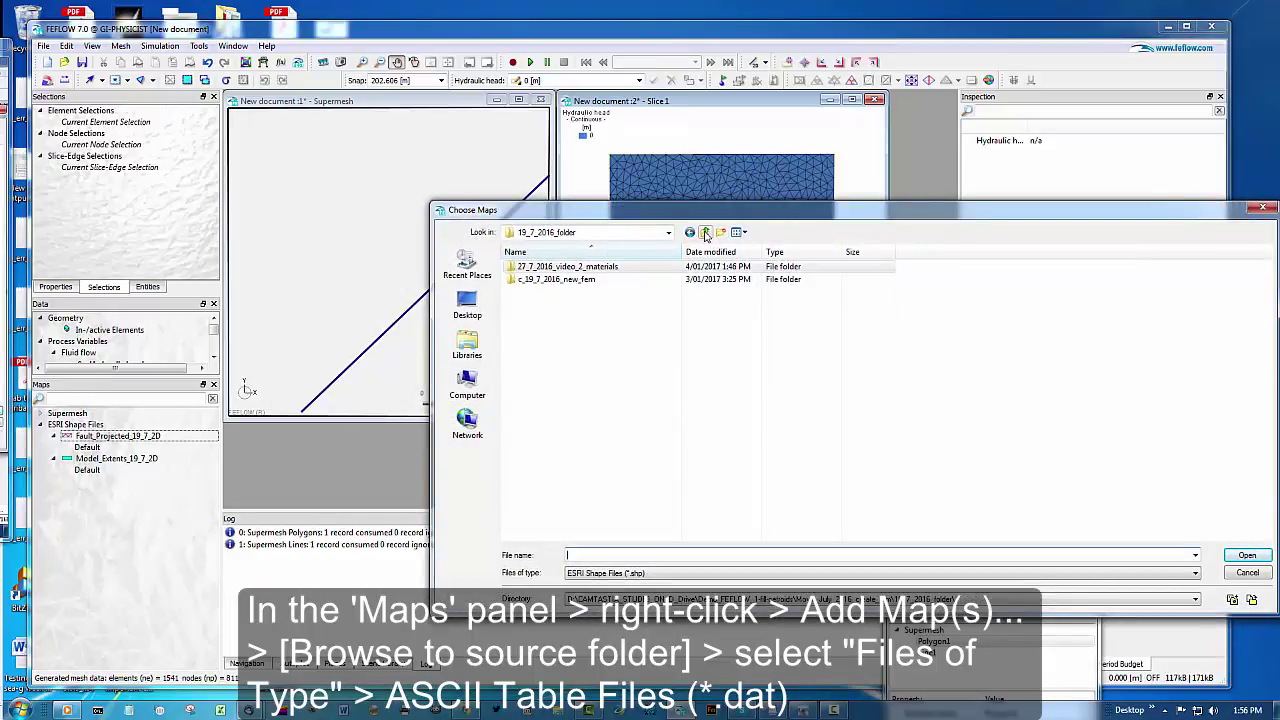
{"action": "left_click", "coordinate": [663, 574]}
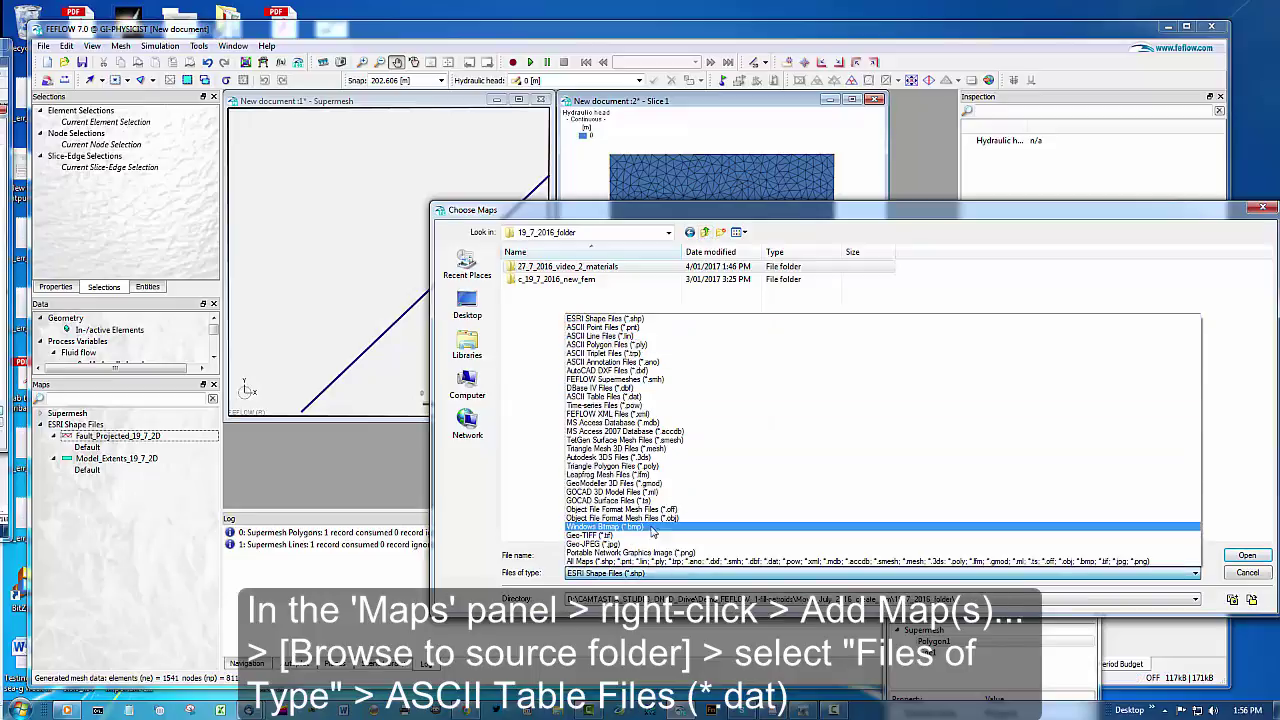
{"action": "left_click", "coordinate": [610, 396]}
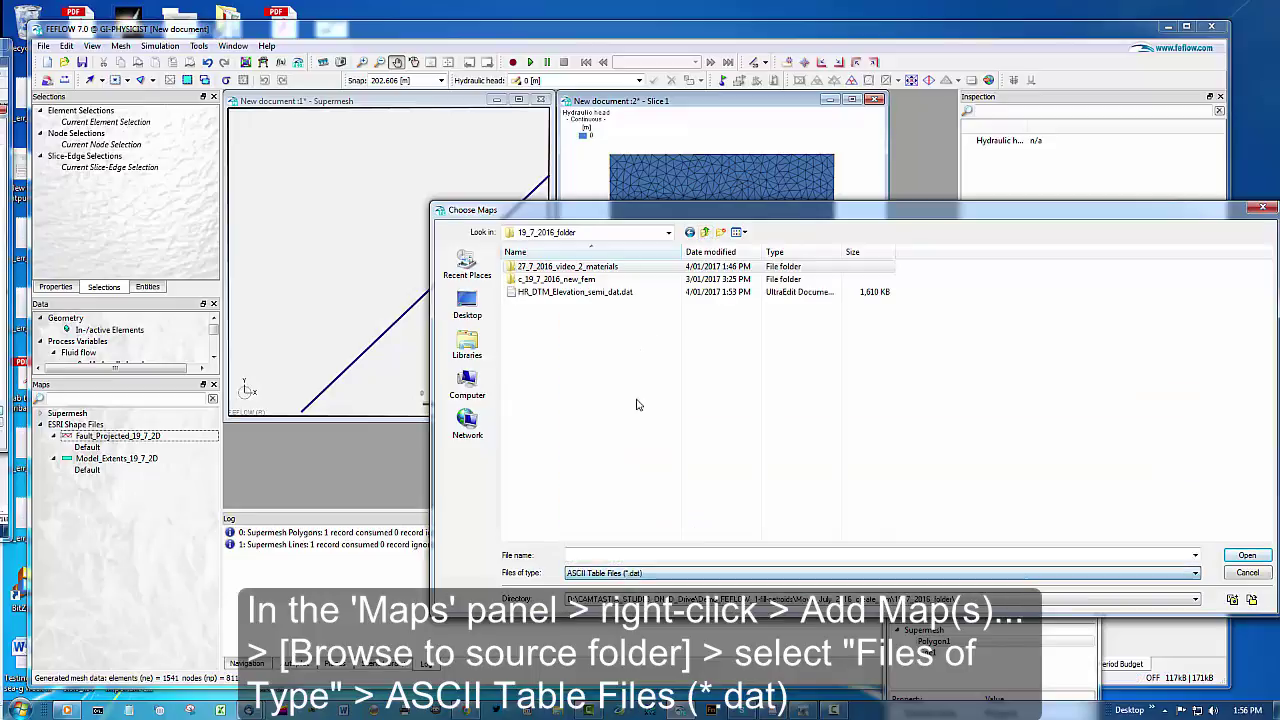
{"action": "left_click", "coordinate": [590, 293]}
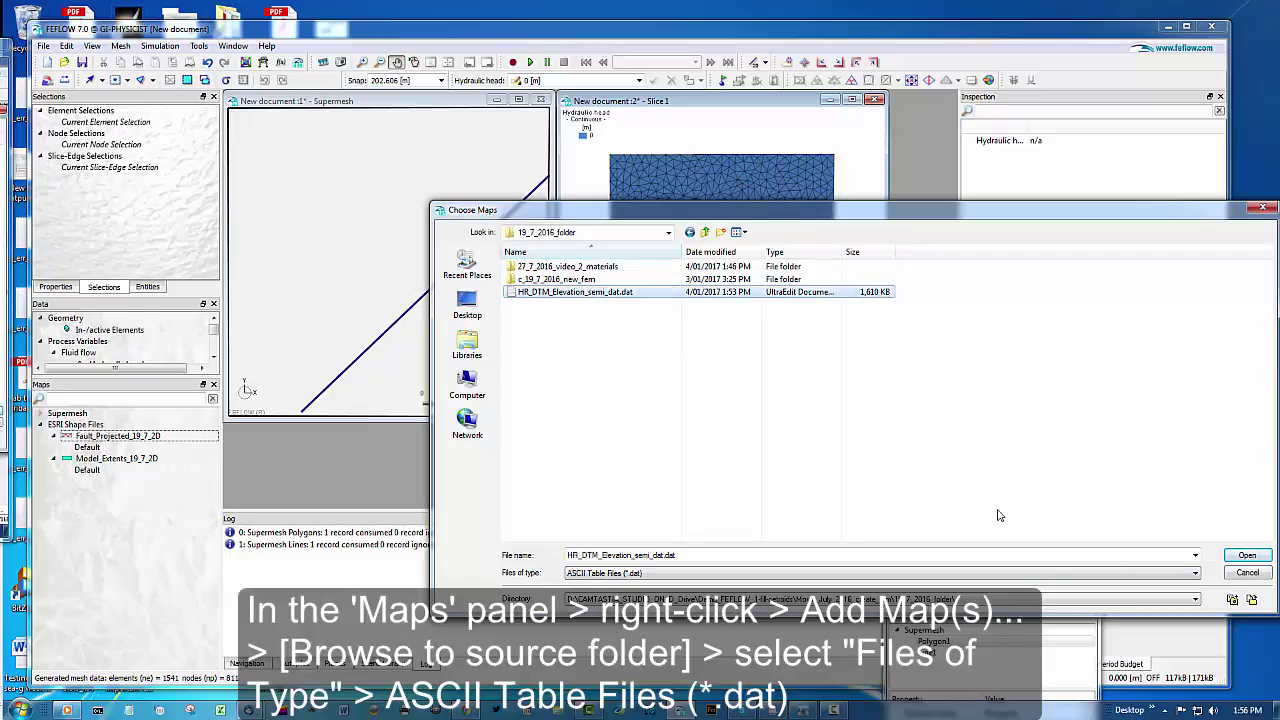
{"action": "left_click", "coordinate": [1247, 555]}
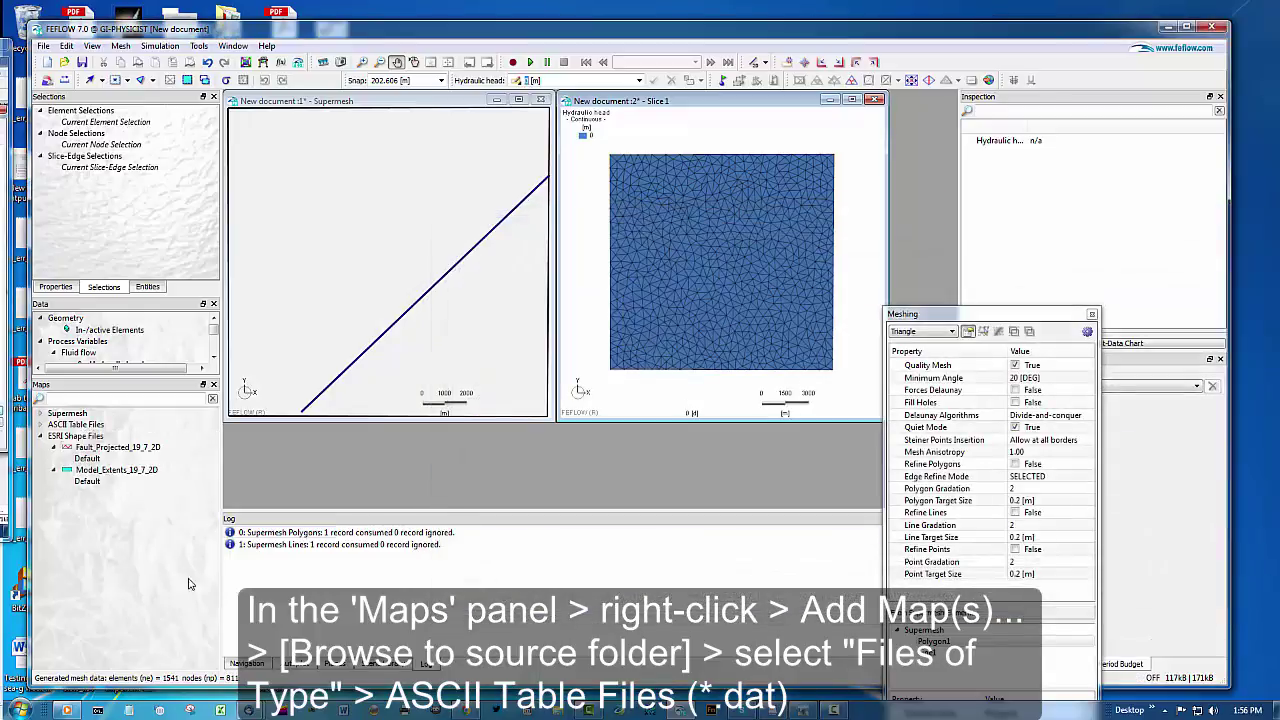
{"action": "left_click", "coordinate": [41, 425]}
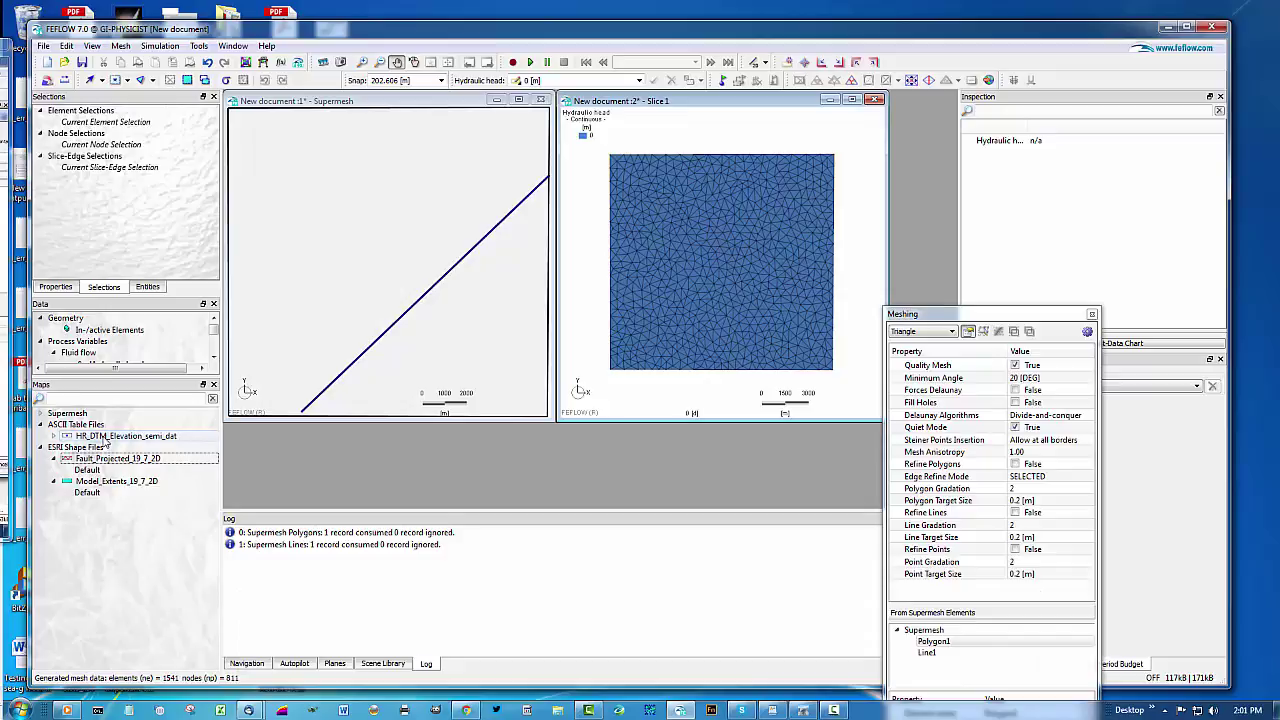
- Select the HR_DTM_Elevation_semi_dat map and open the 3D Layer Configuration with a wider preview
{"action": "left_click", "coordinate": [112, 436]}
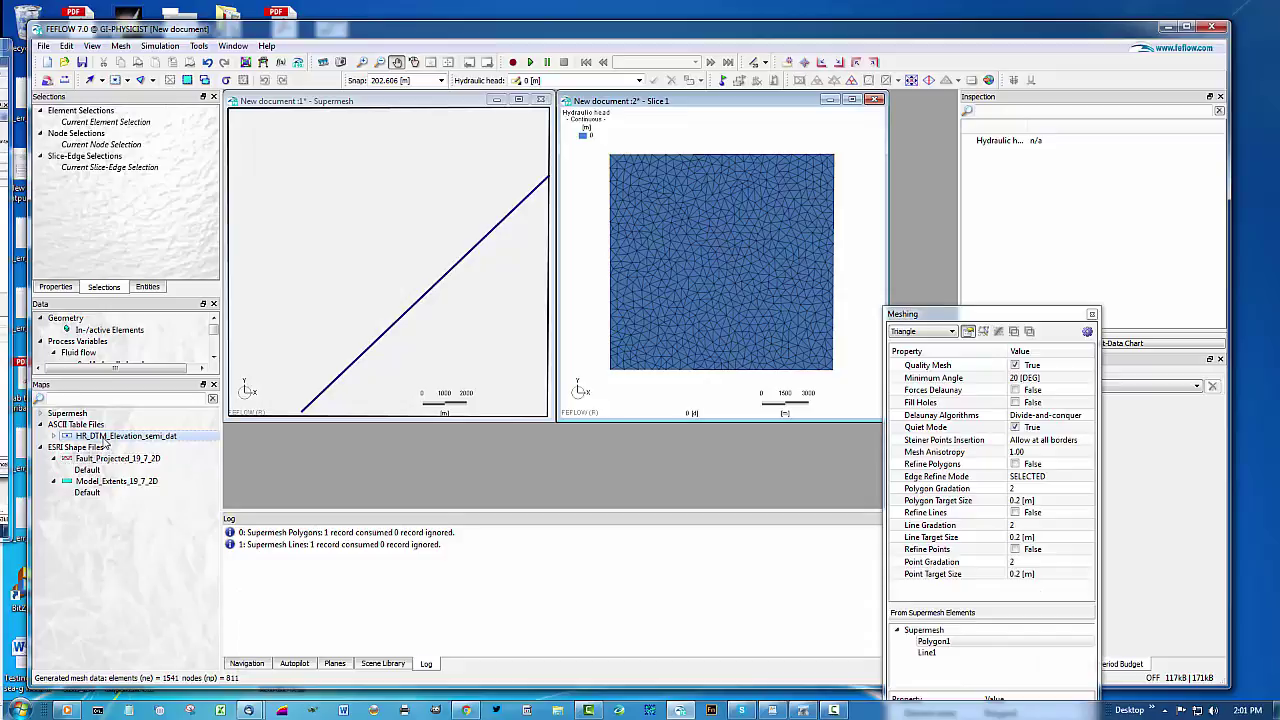
{"action": "left_click", "coordinate": [66, 46]}
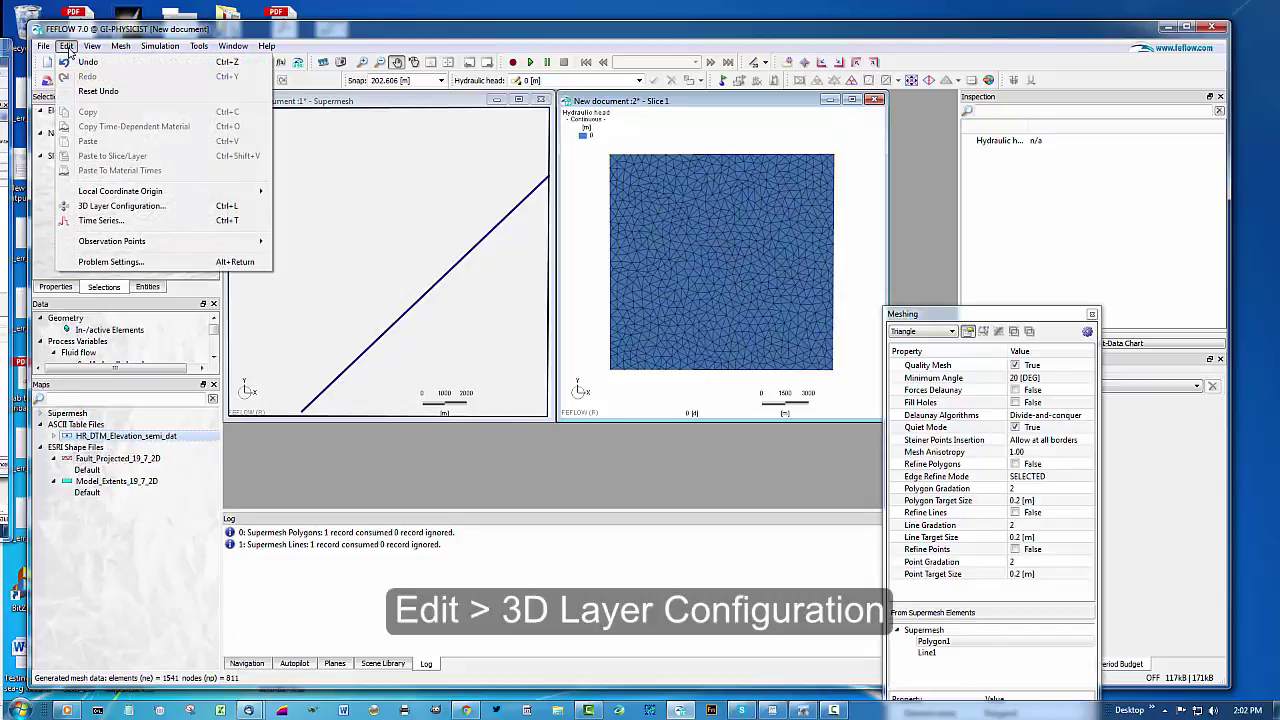
{"action": "left_click", "coordinate": [113, 206]}
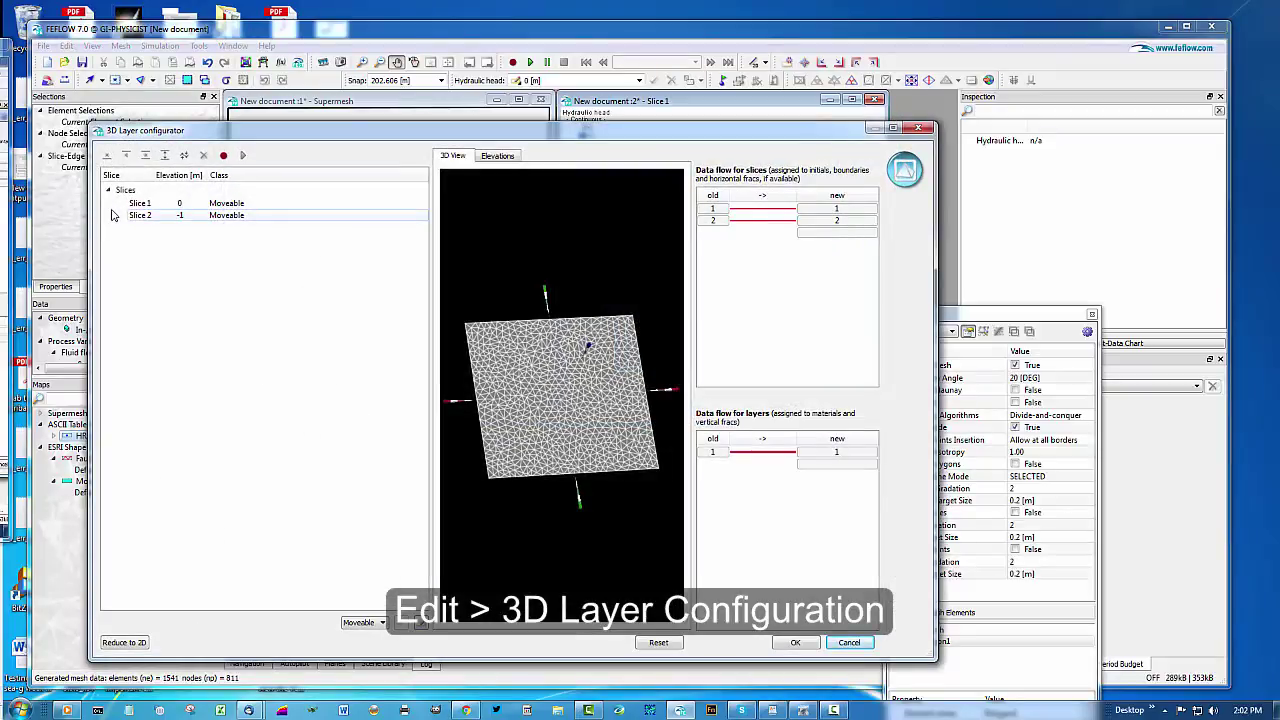
{"action": "mouse_move", "coordinate": [551, 356]}
{"action": "left_mouse_down"}
{"action": "mouse_move", "coordinate": [530, 348]}
{"action": "mouse_move", "coordinate": [548, 330]}
{"action": "mouse_move", "coordinate": [555, 360]}
{"action": "left_mouse_up"}
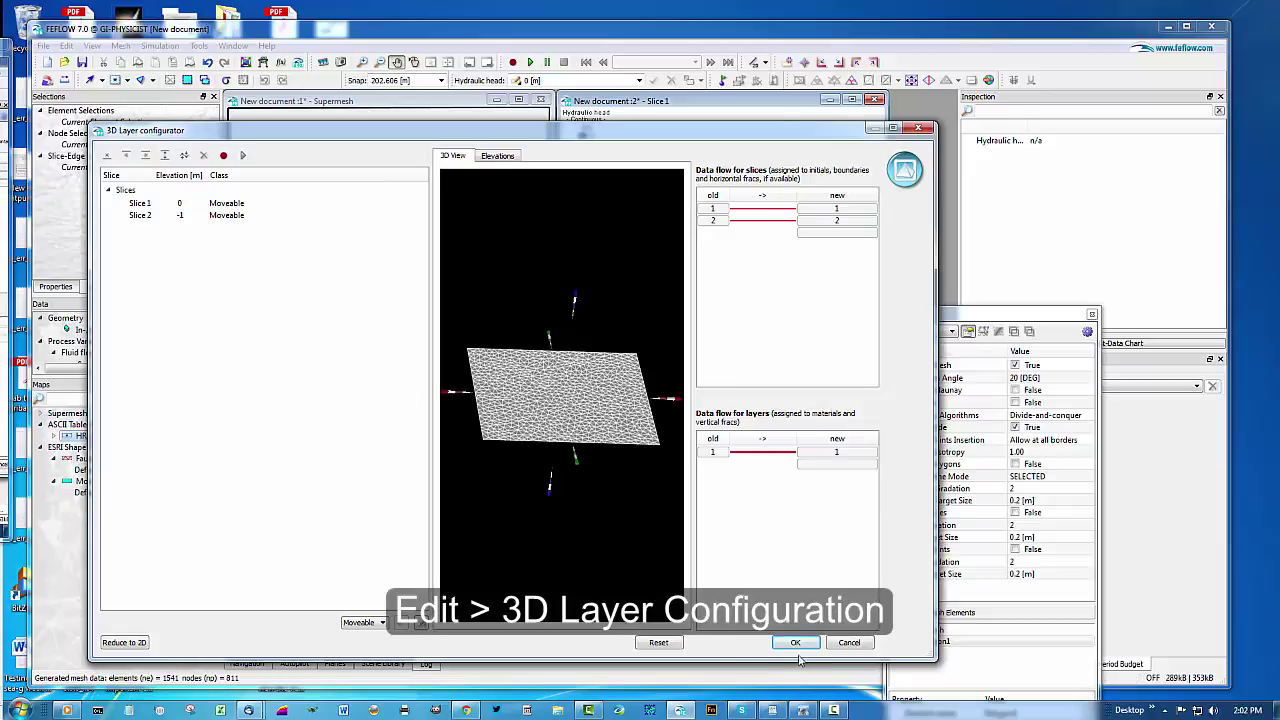
{"action": "left_click_drag", "start_coordinate": [433, 238], "coordinate": [263, 238]}
{"action": "left_click_drag", "start_coordinate": [210, 133], "coordinate": [425, 98]}
- Drag the HR_DTM_Elevation_semi_dat map onto Slice 1 to set its elevations
{"action": "left_click", "coordinate": [114, 438]}
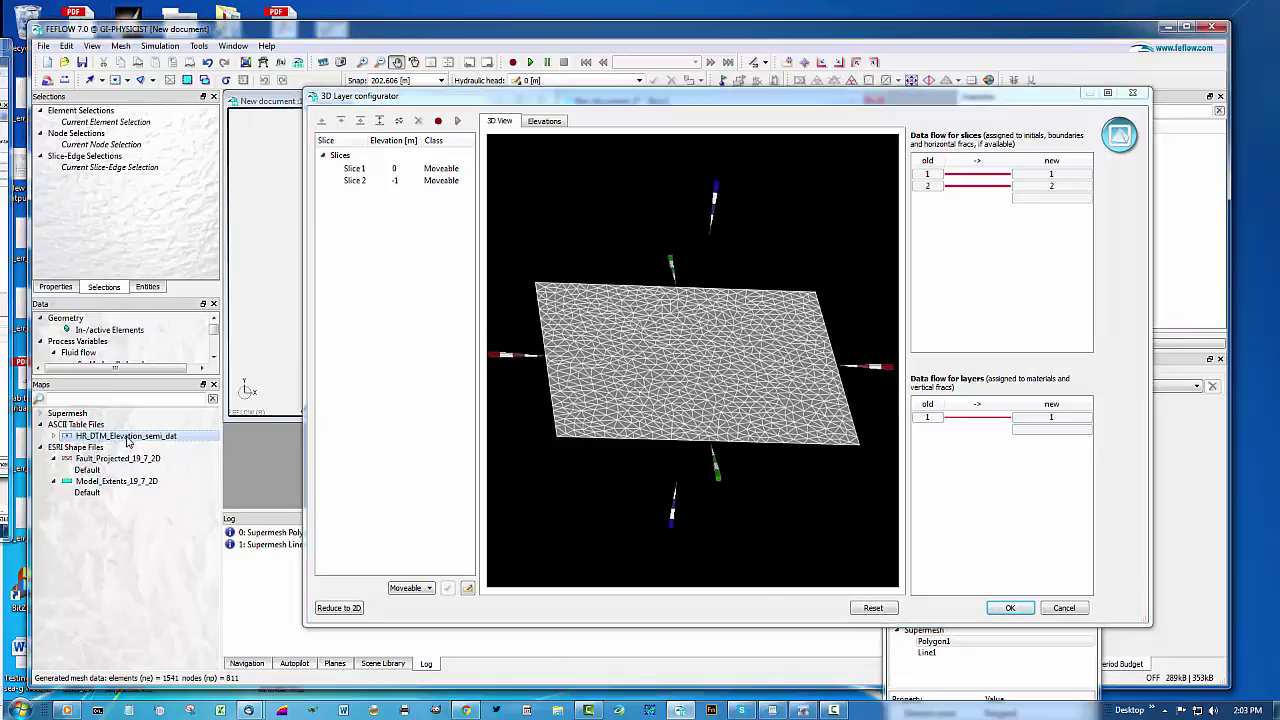
{"action": "left_click_drag", "start_coordinate": [128, 442], "coordinate": [355, 168]}
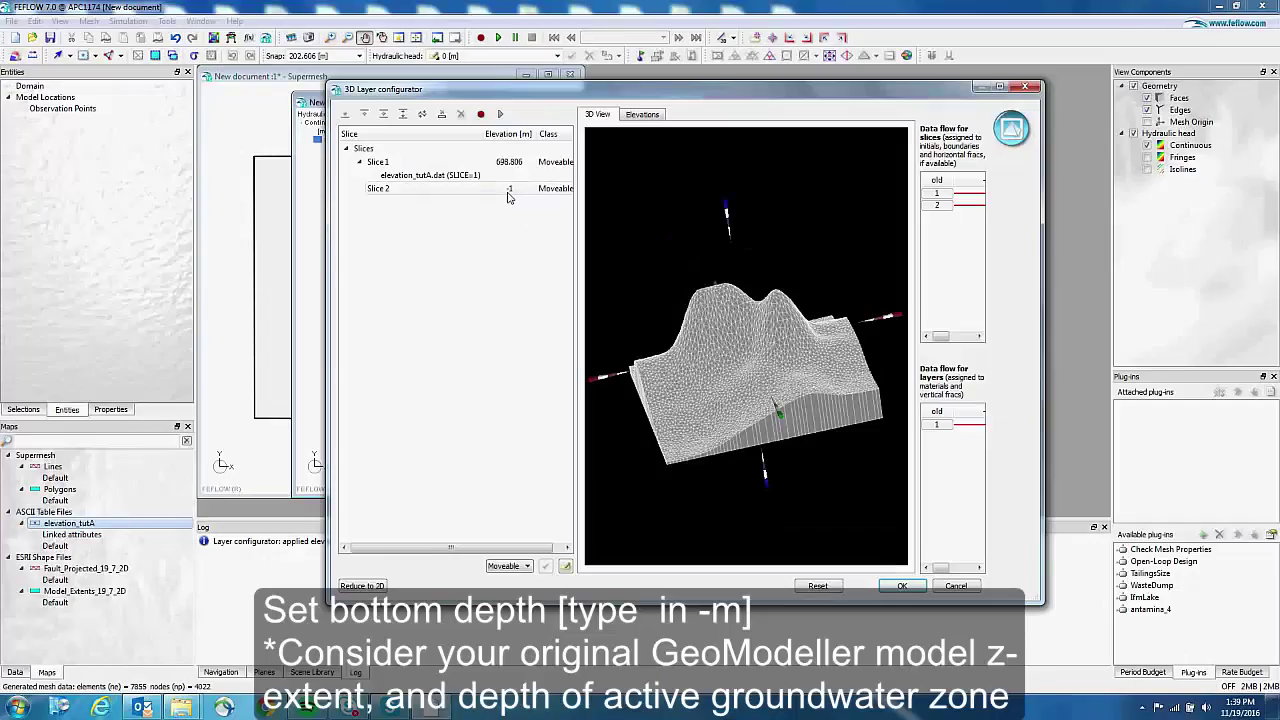
- Set Slice 2's elevation to -2000 m and check the deep block in the preview
{"action": "left_click", "coordinate": [510, 190]}
{"action": "left_click", "coordinate": [500, 189]}
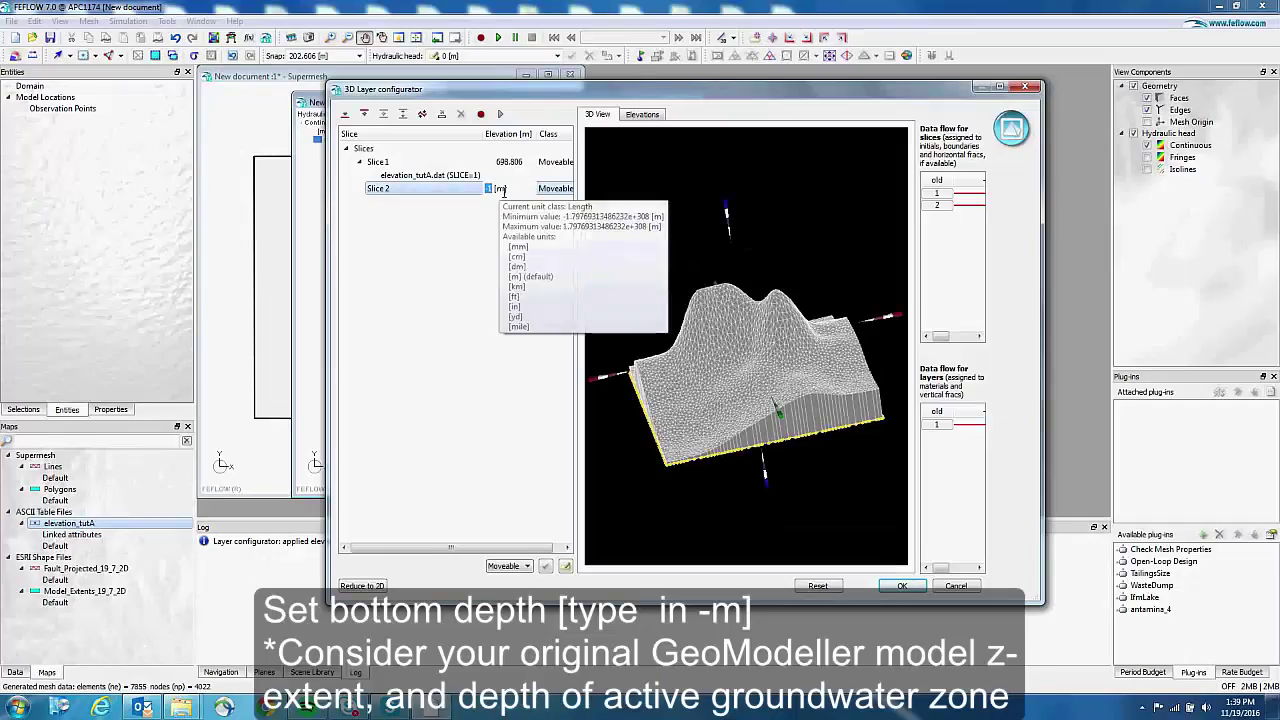
{"action": "type", "text": "-2000"}
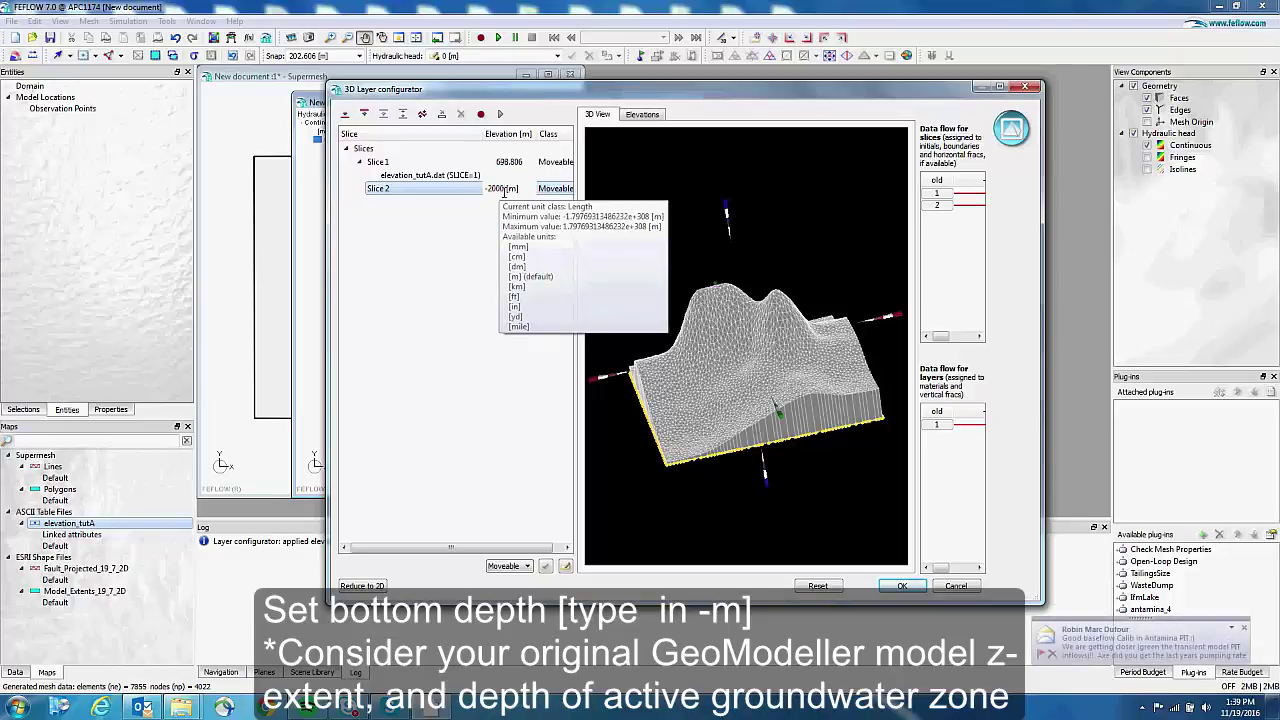
{"action": "key", "text": "Return"}
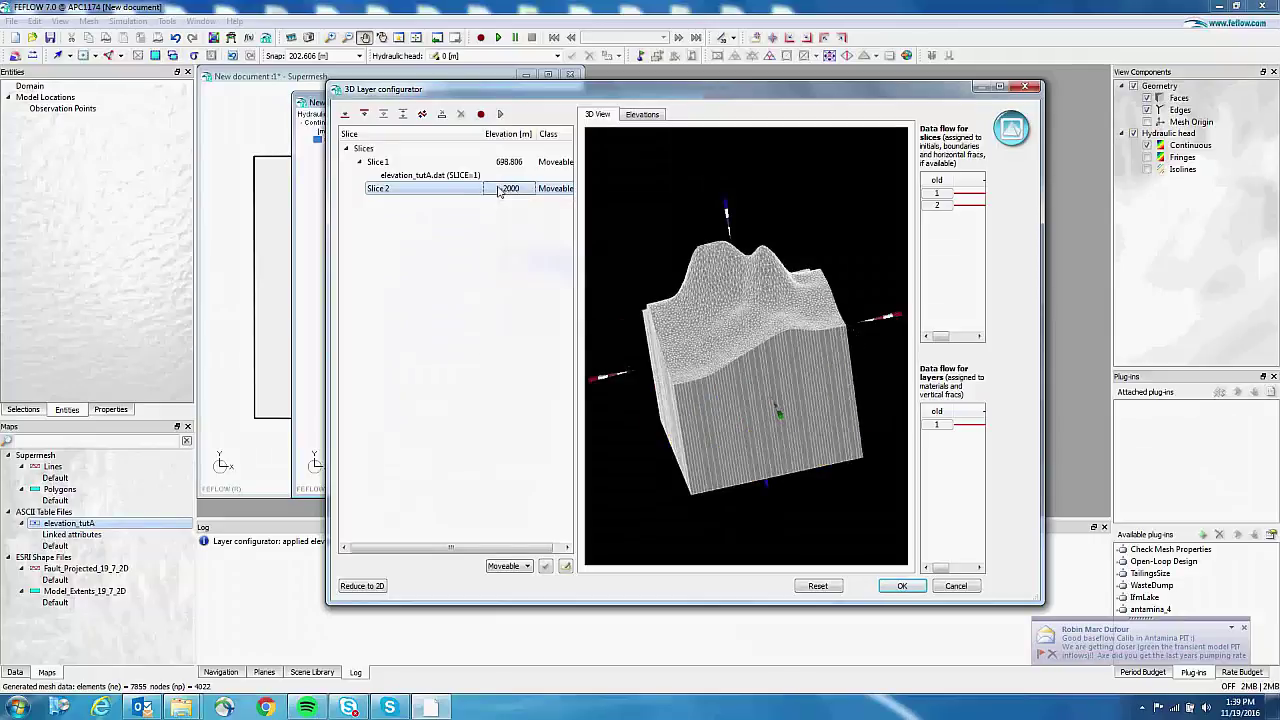
{"action": "left_click", "coordinate": [482, 277]}
{"action": "mouse_move", "coordinate": [800, 349]}
{"action": "left_mouse_down"}
{"action": "mouse_move", "coordinate": [680, 386]}
{"action": "mouse_move", "coordinate": [726, 357]}
{"action": "mouse_move", "coordinate": [725, 335]}
{"action": "mouse_move", "coordinate": [820, 357]}
{"action": "mouse_move", "coordinate": [820, 345]}
{"action": "left_mouse_up"}
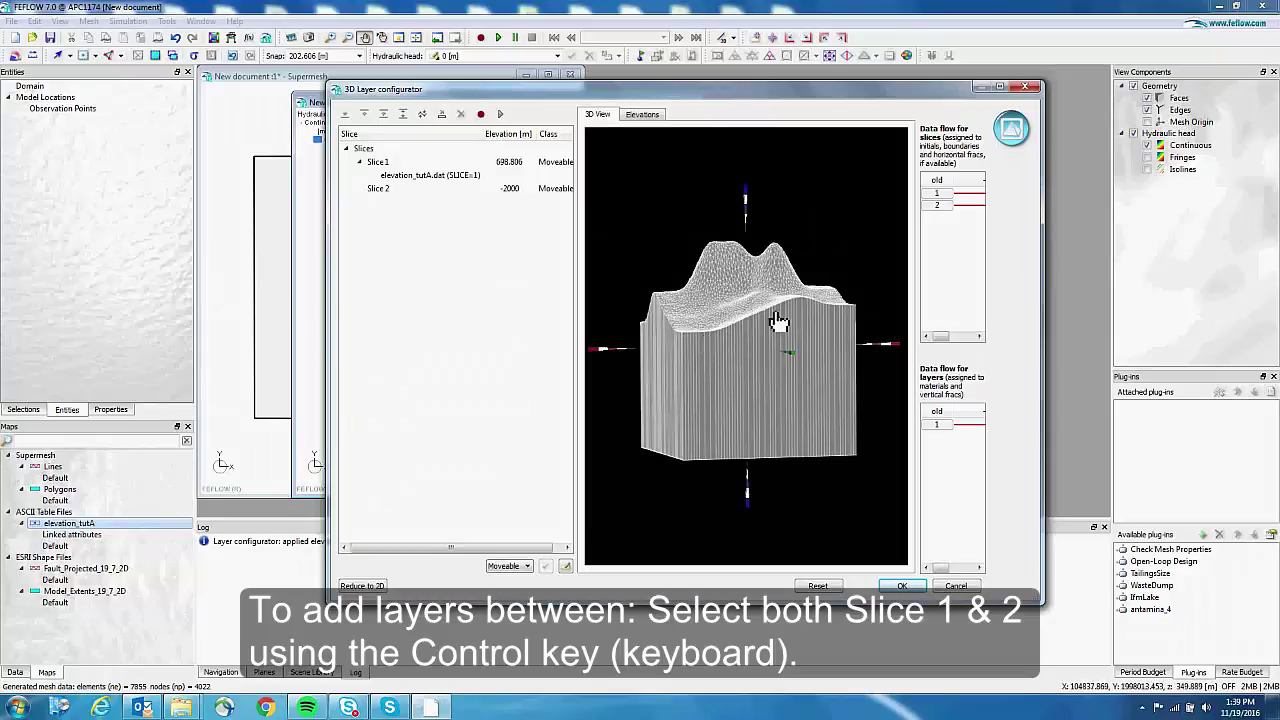
- Insert new slices between Slice 1 and Slice 2 in the 3D Layer configurator
{"action": "left_click", "coordinate": [378, 161]}
{"action": "left_click", "coordinate": [378, 188], "text": "ctrl"}
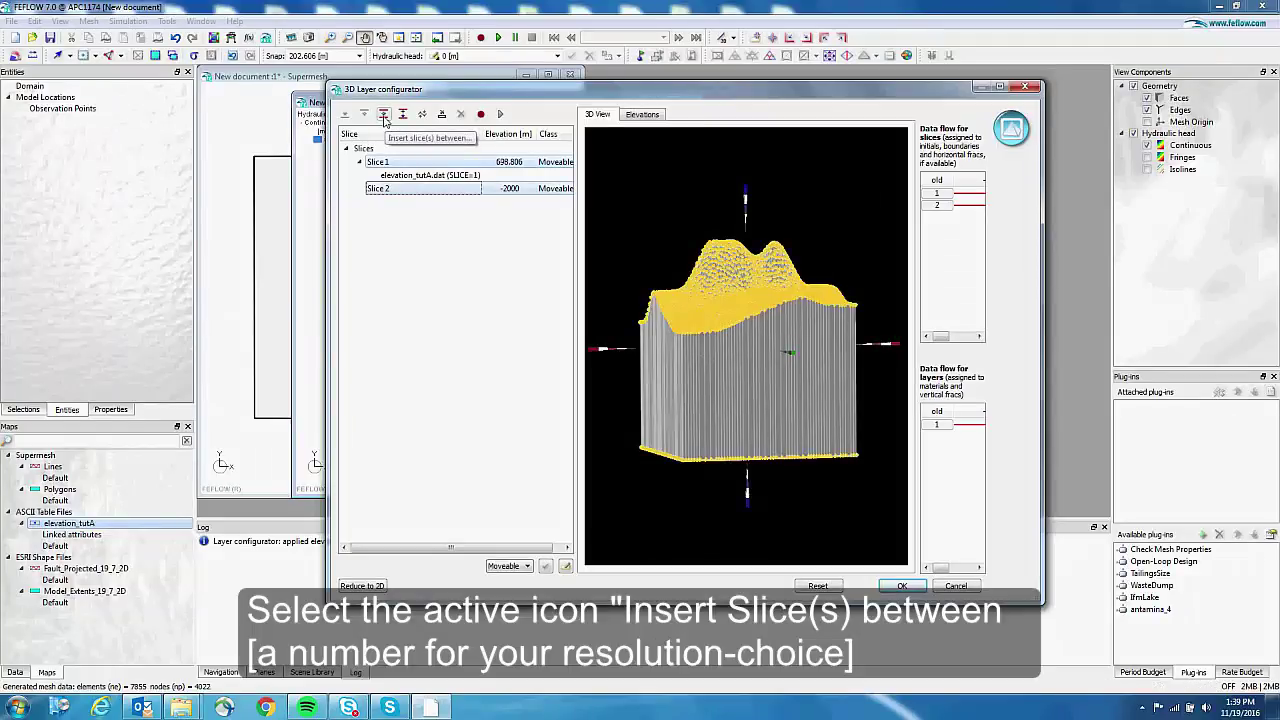
{"action": "left_click", "coordinate": [384, 118]}
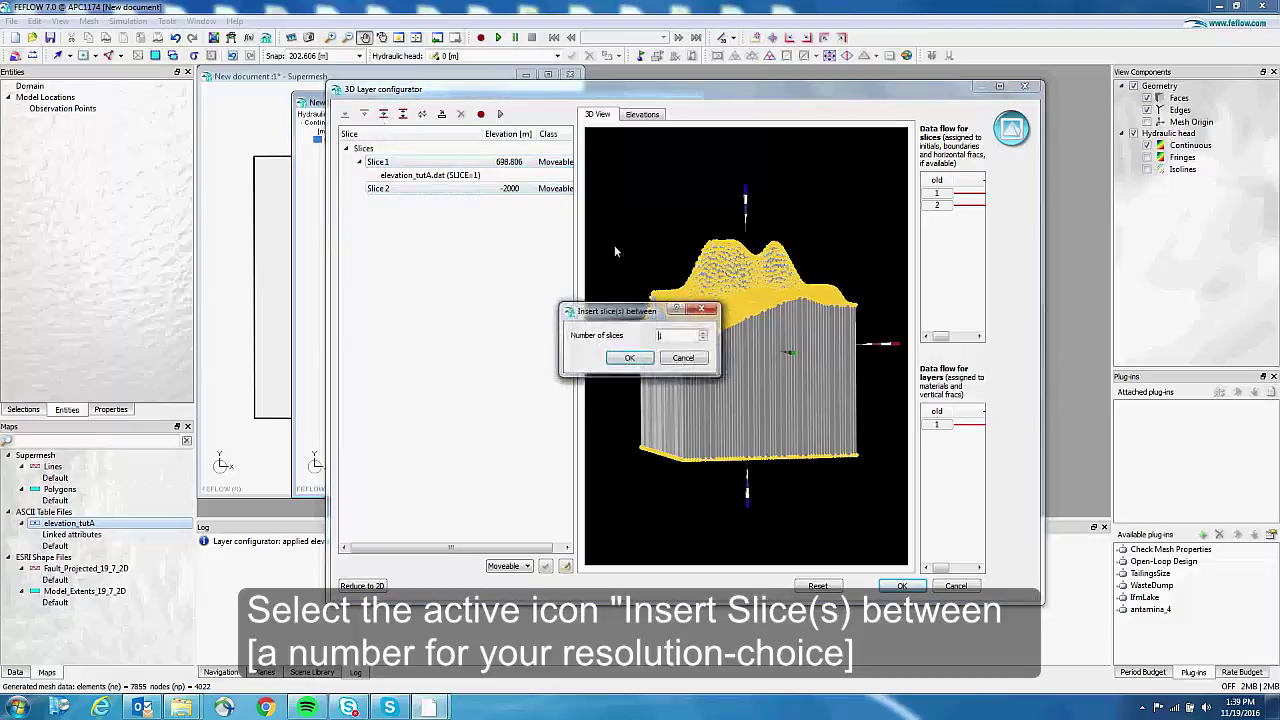
{"action": "left_click_drag", "start_coordinate": [657, 315], "coordinate": [493, 282]}
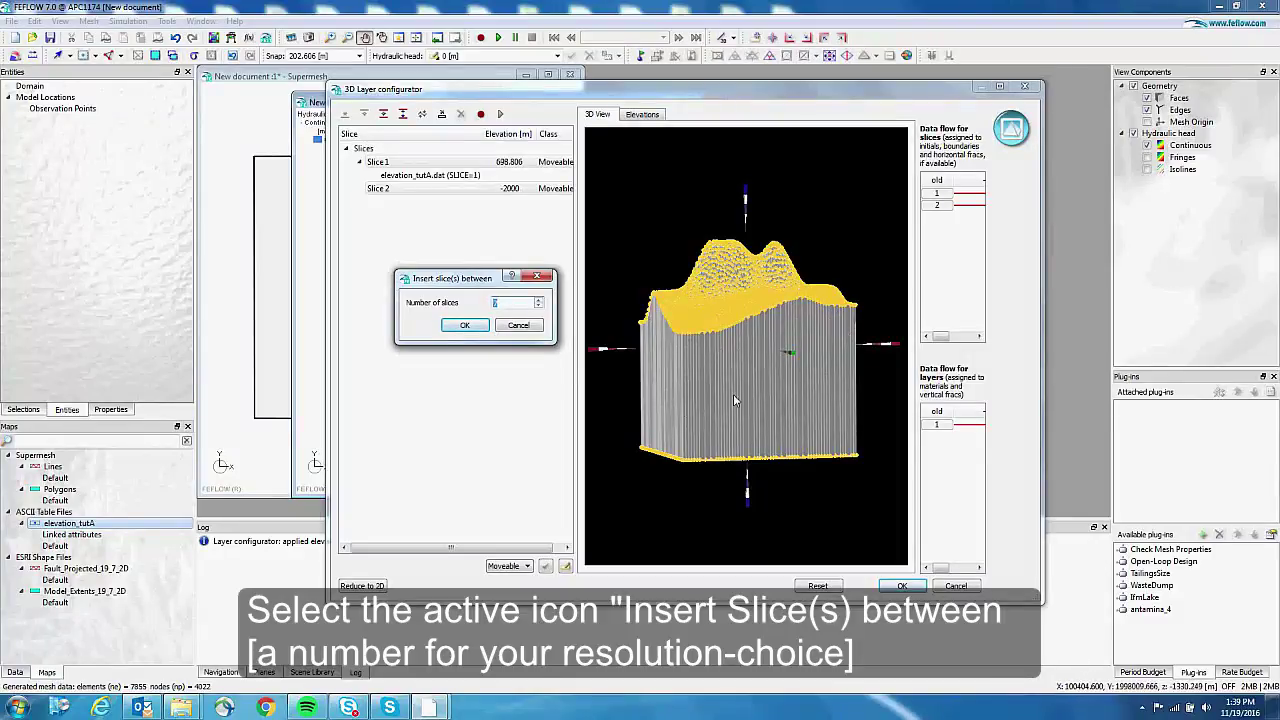
{"action": "left_click", "coordinate": [466, 326]}
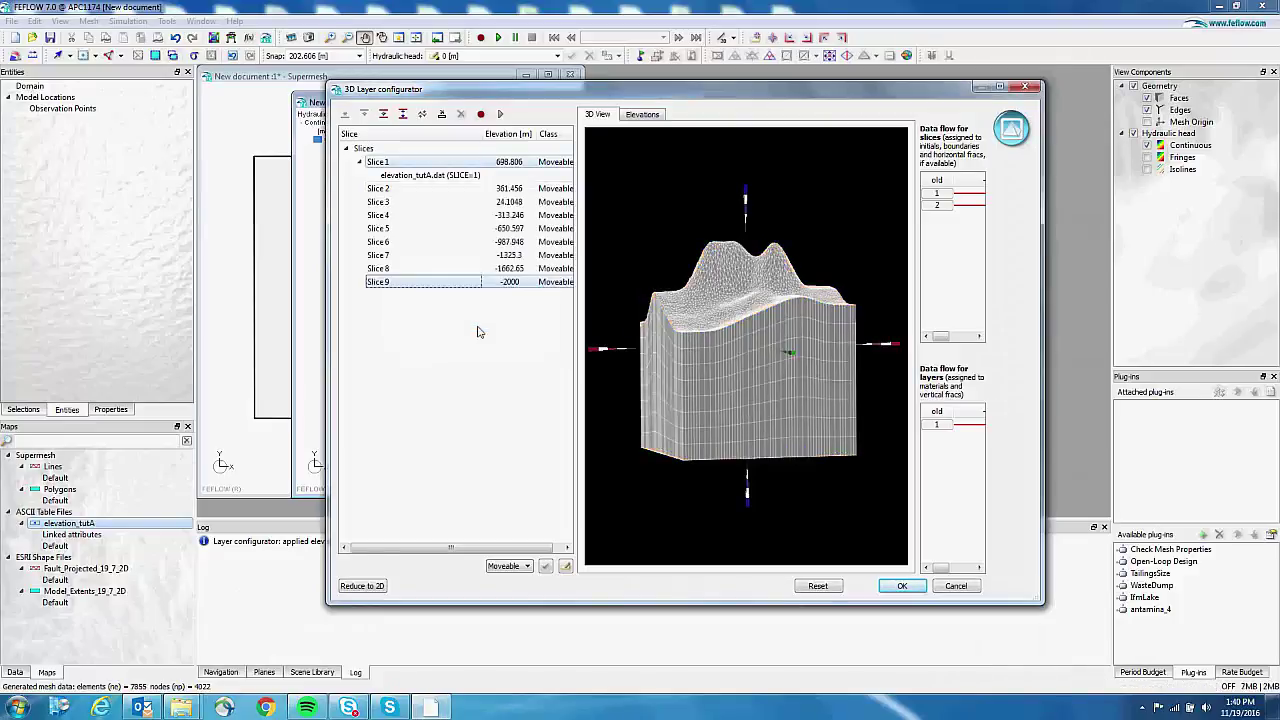
- Add one extra slice 1 m above Slice 2, bringing the model to ten slices
{"action": "left_click", "coordinate": [380, 189]}
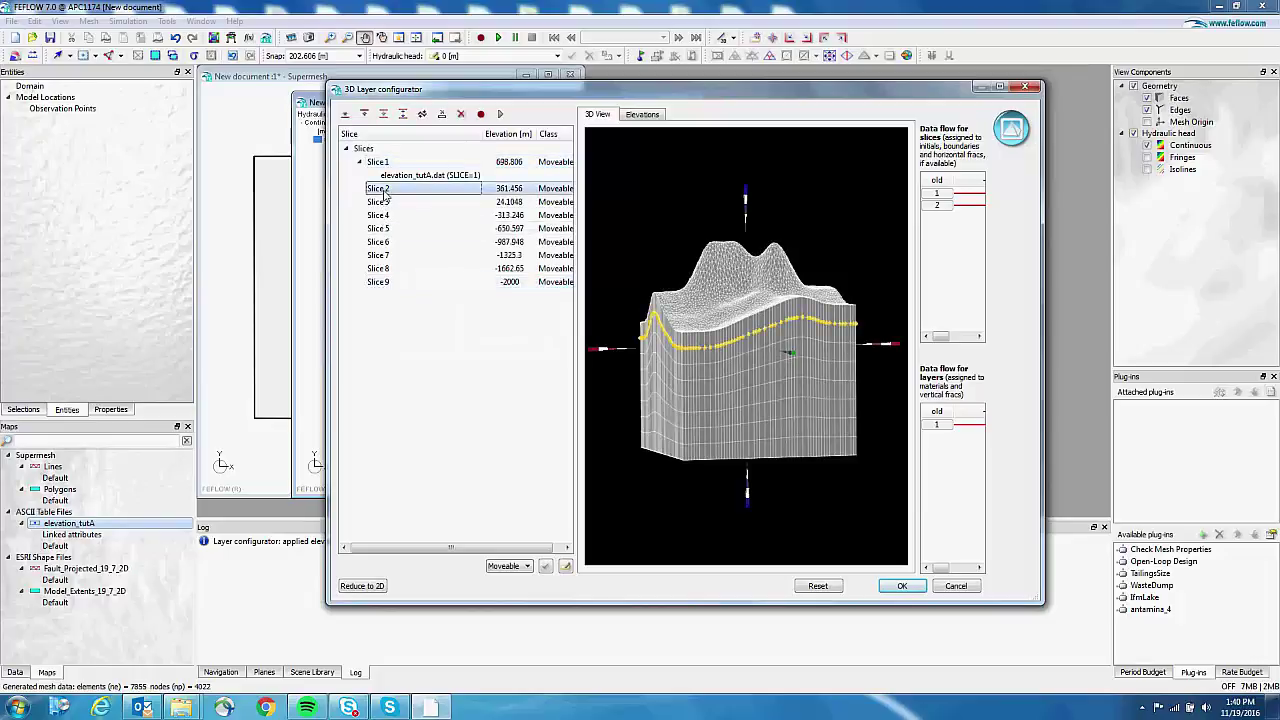
{"action": "left_click", "coordinate": [345, 115]}
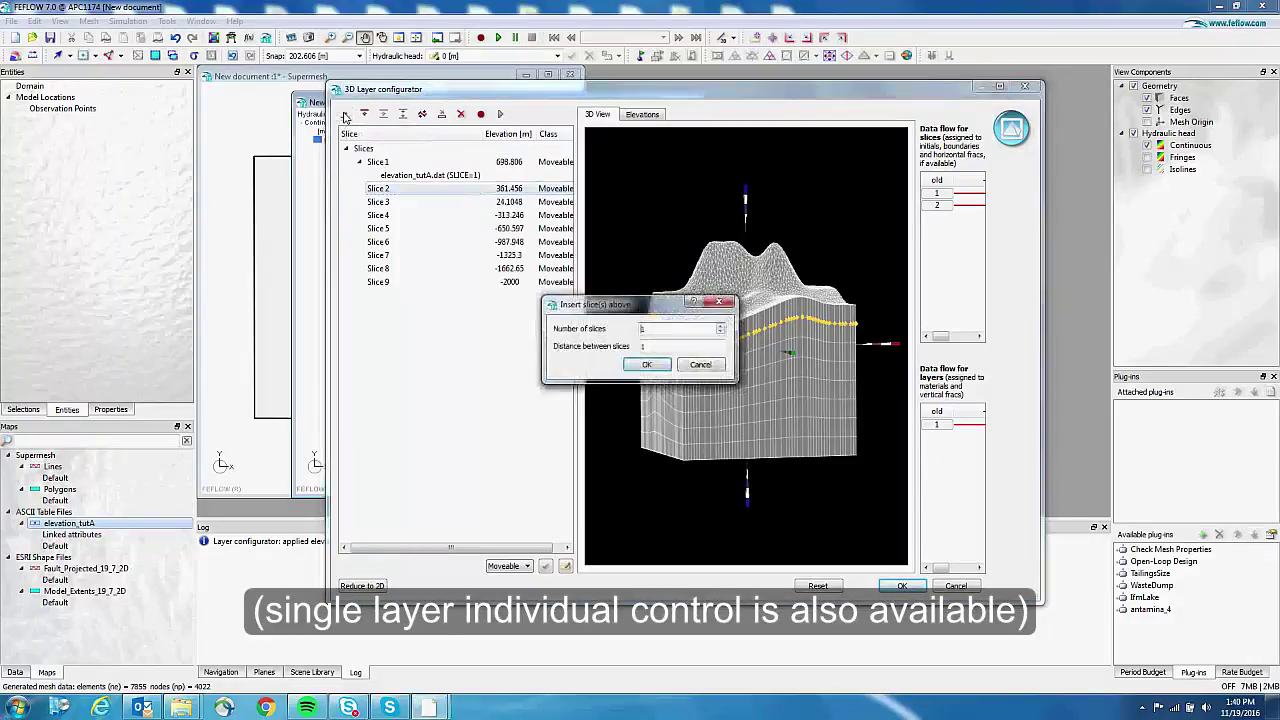
{"action": "double_click", "coordinate": [645, 346]}
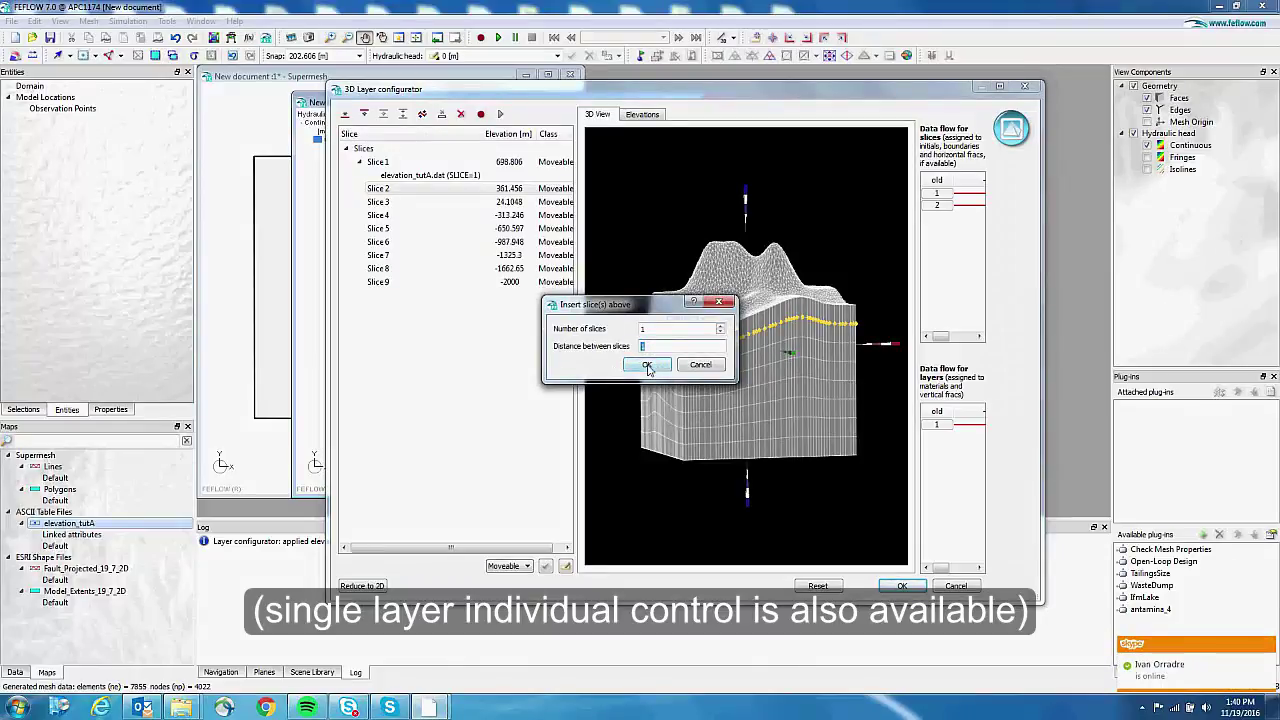
{"action": "left_click", "coordinate": [647, 366]}
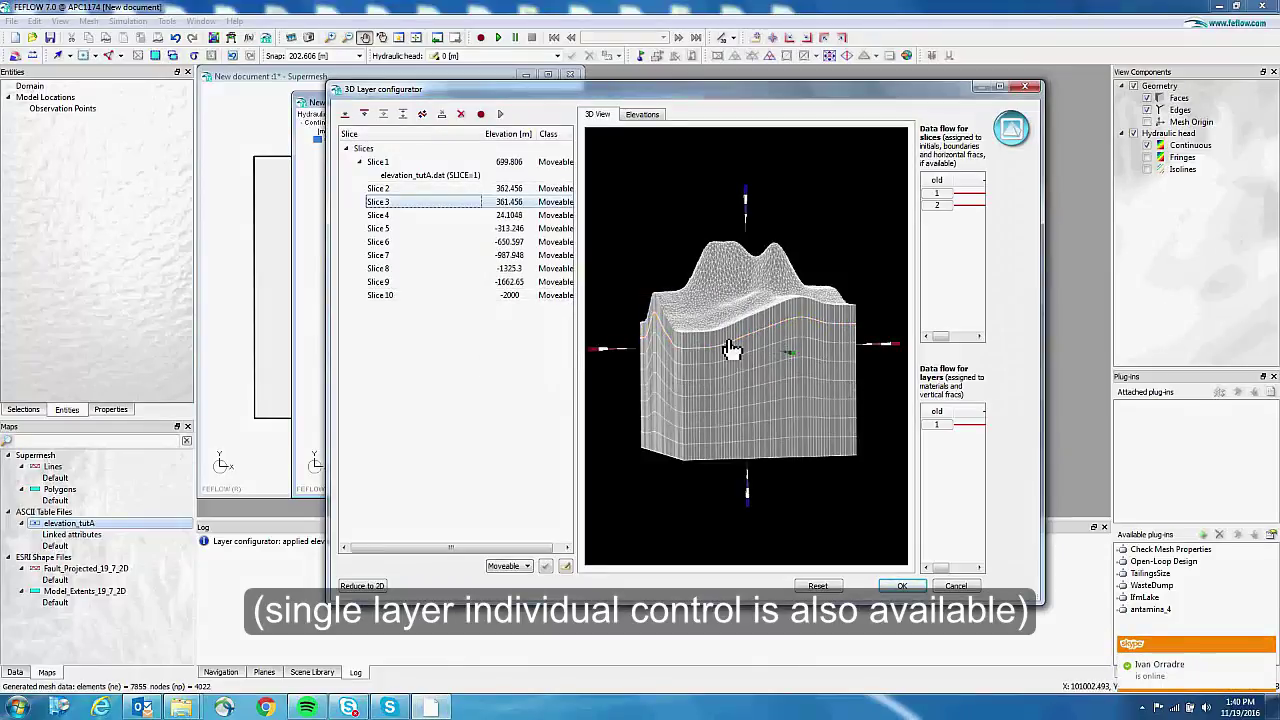
{"action": "left_click_drag", "start_coordinate": [733, 348], "coordinate": [694, 329]}
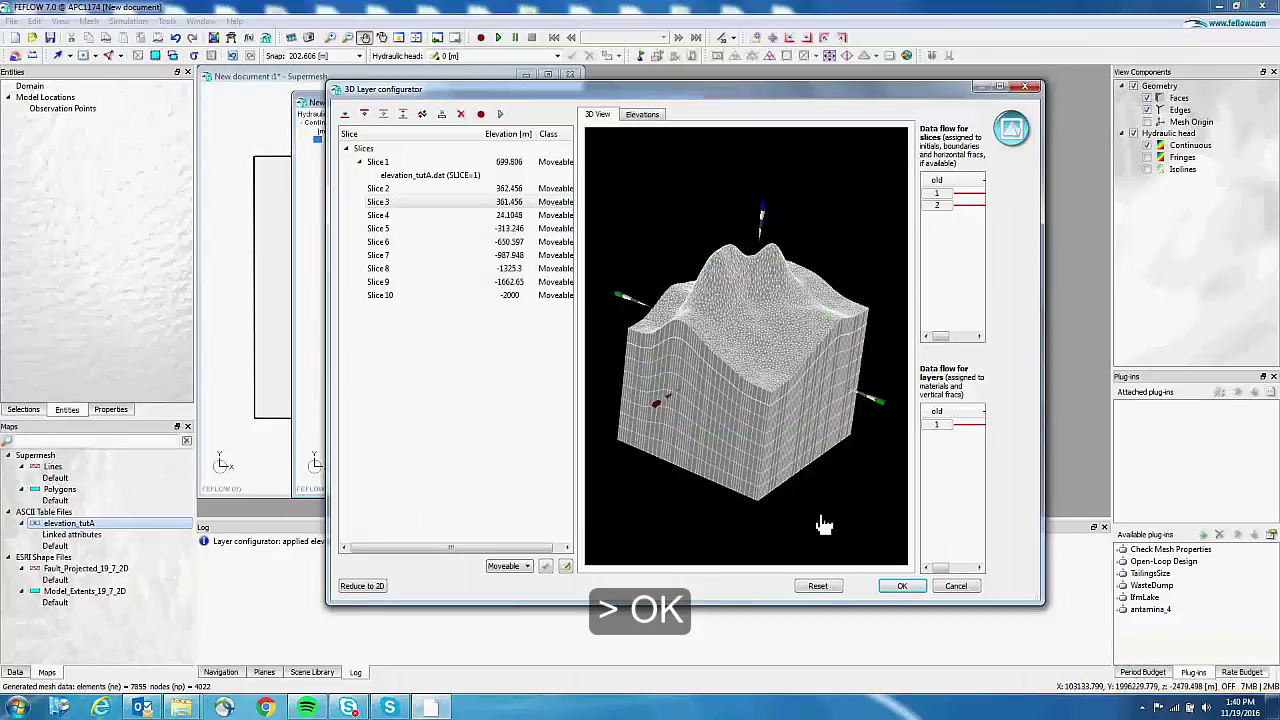
- Build the 10-slice, 9-layer 3D mesh and set the projection's z scaling to 1
{"action": "left_click", "coordinate": [905, 588]}
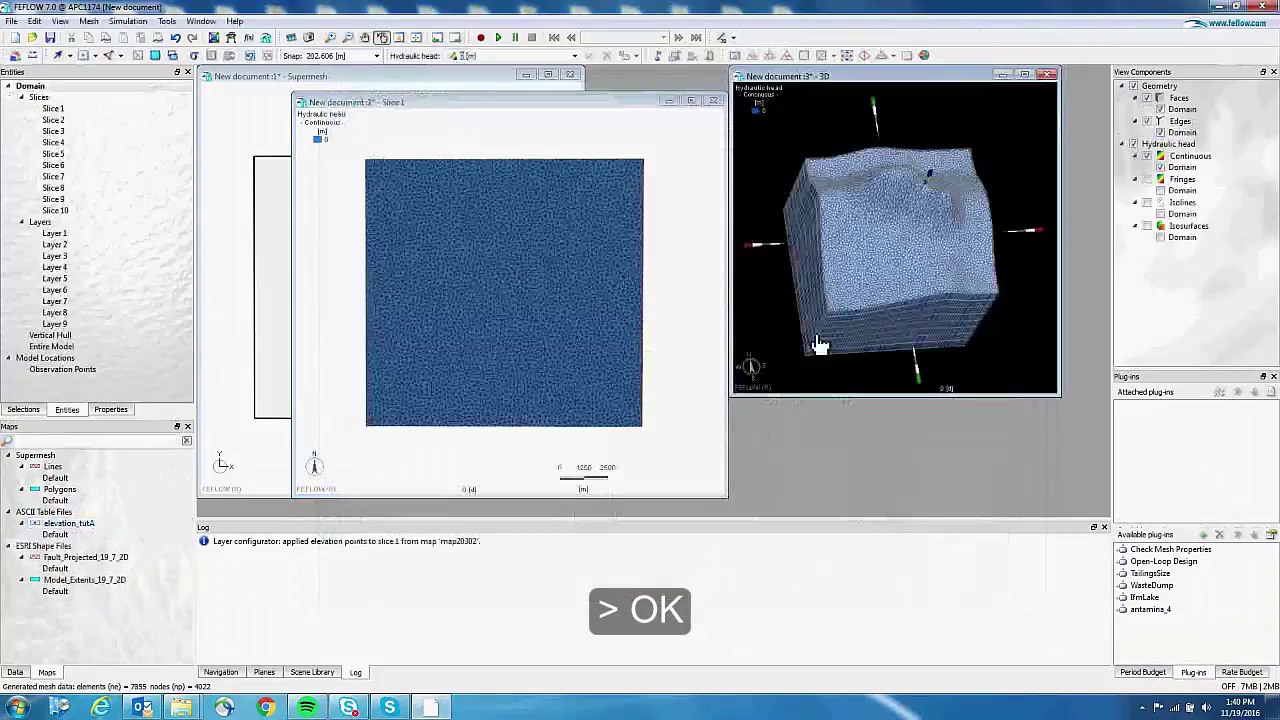
{"action": "left_click_drag", "start_coordinate": [951, 323], "coordinate": [911, 266]}
{"action": "left_click", "coordinate": [222, 672]}
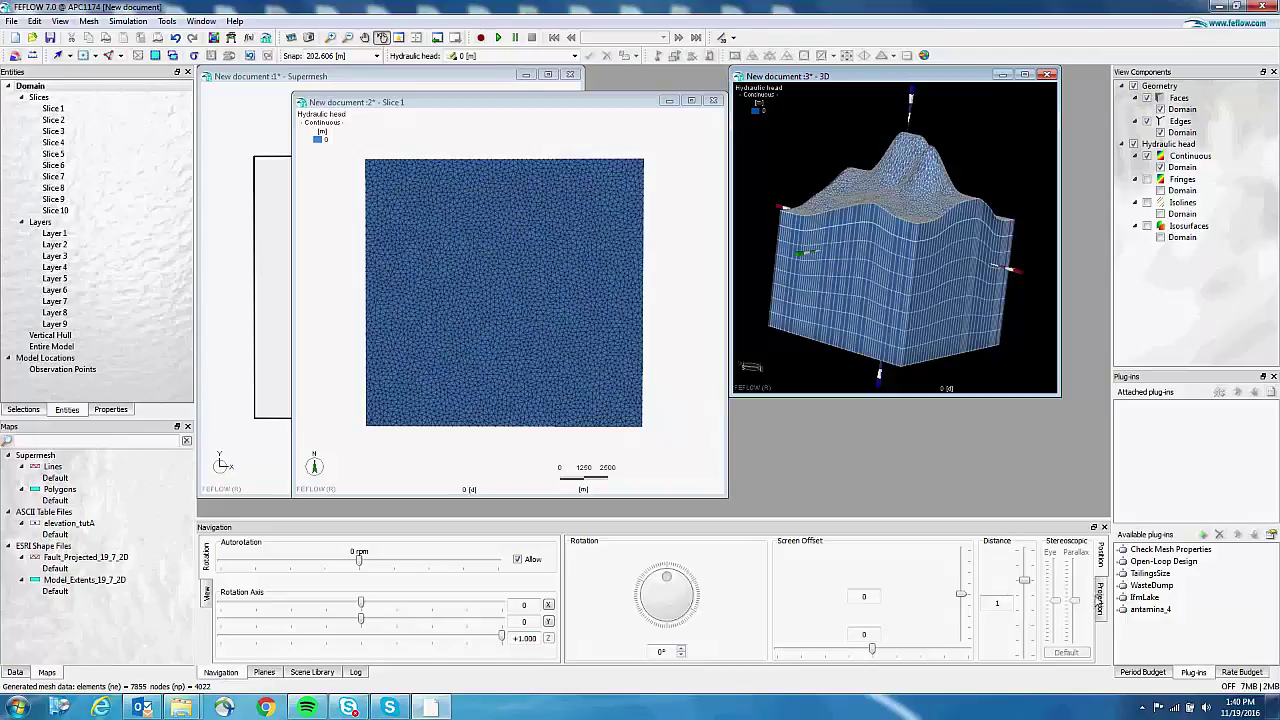
{"action": "left_click", "coordinate": [1101, 600]}
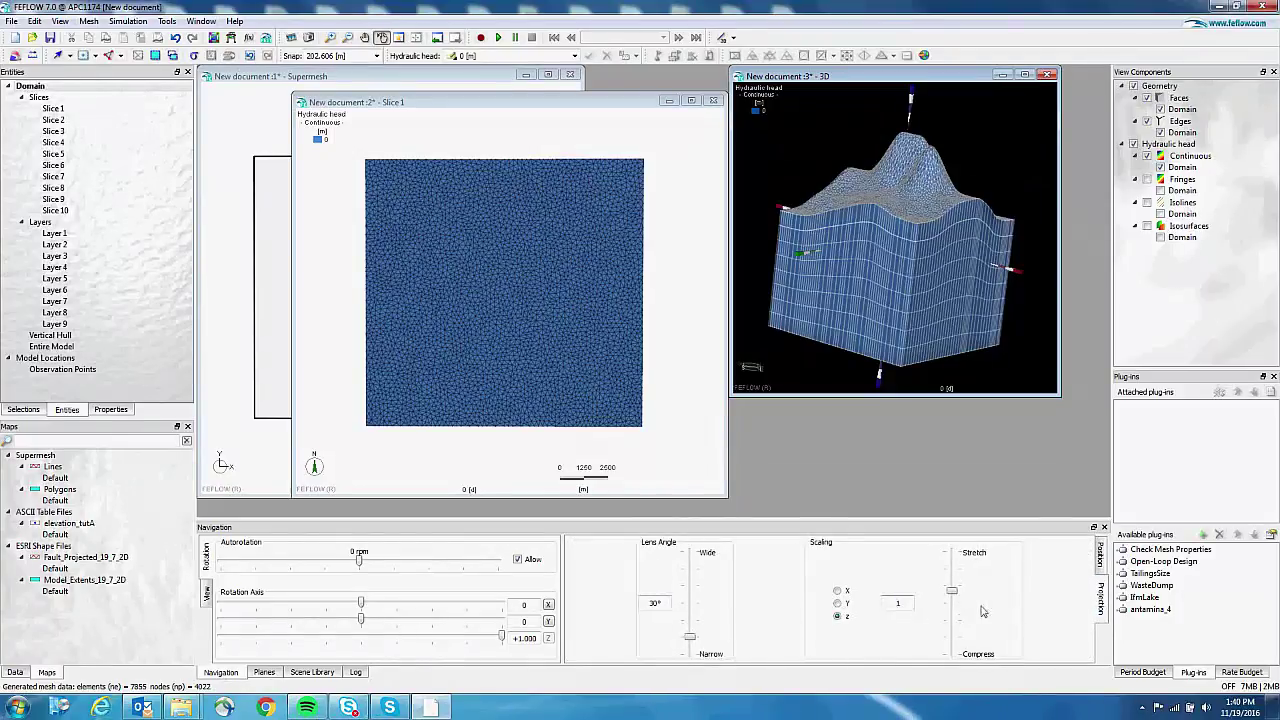
{"action": "key", "text": "Return"}
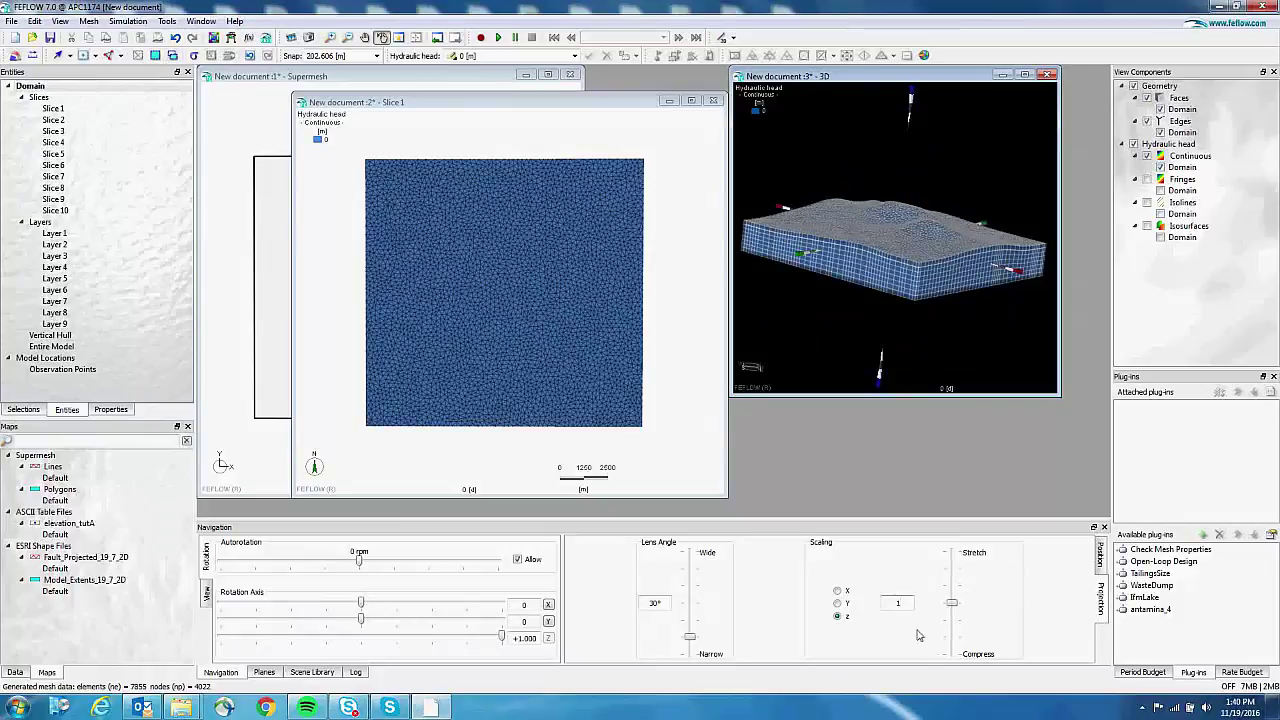
{"action": "left_click_drag", "start_coordinate": [890, 294], "coordinate": [891, 267]}
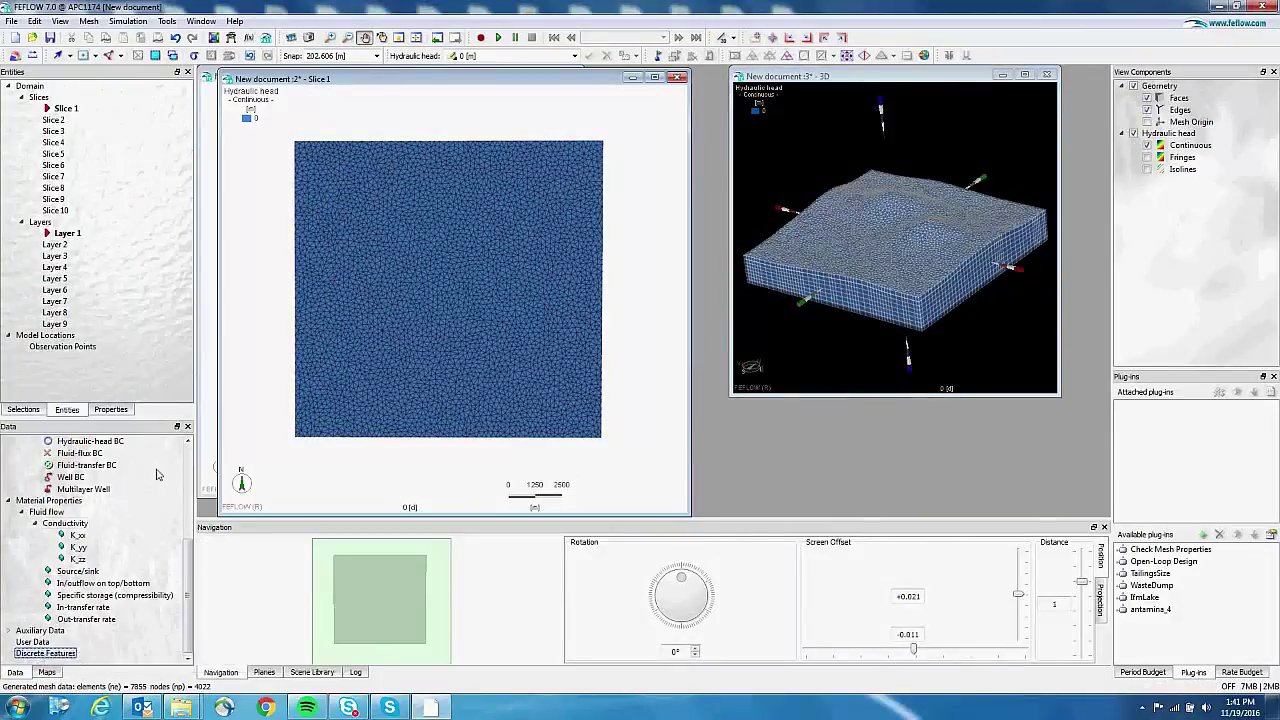
- Switch the selection type to Select Join Faces and make the Slice 1 view active
{"action": "left_click_drag", "start_coordinate": [480, 312], "coordinate": [478, 305]}
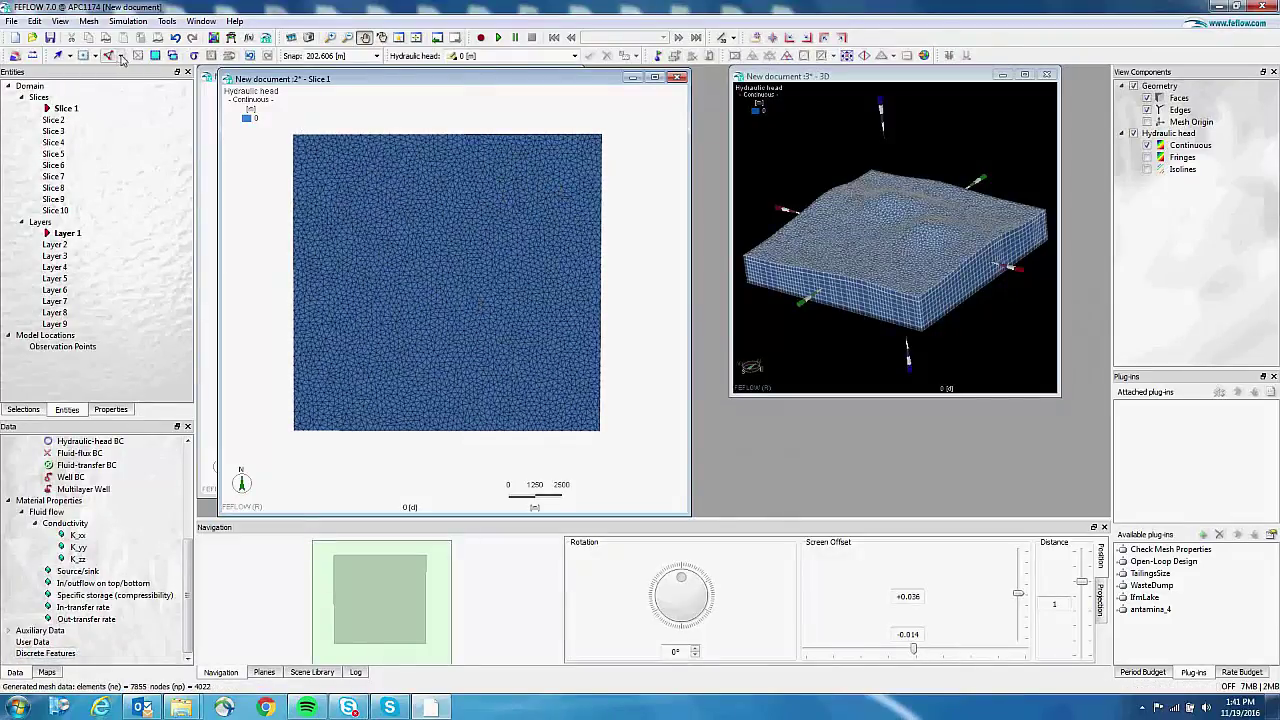
{"action": "left_click", "coordinate": [121, 57]}
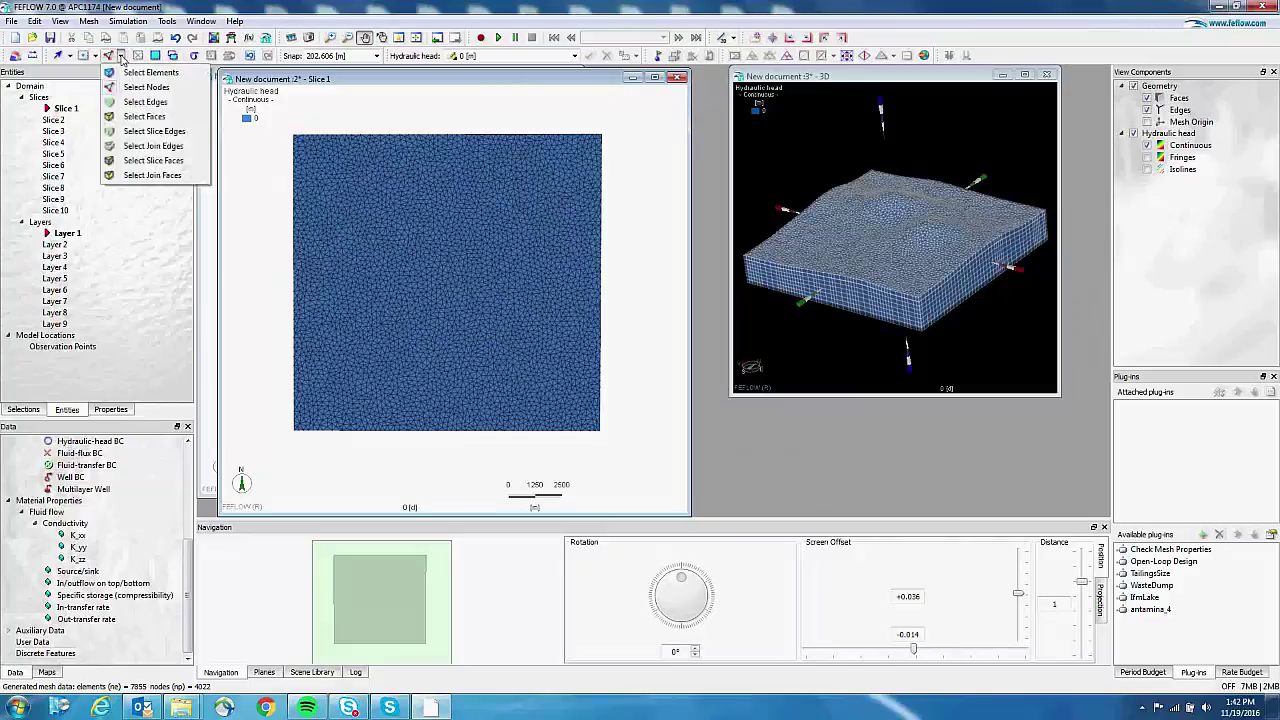
{"action": "left_click", "coordinate": [152, 176]}
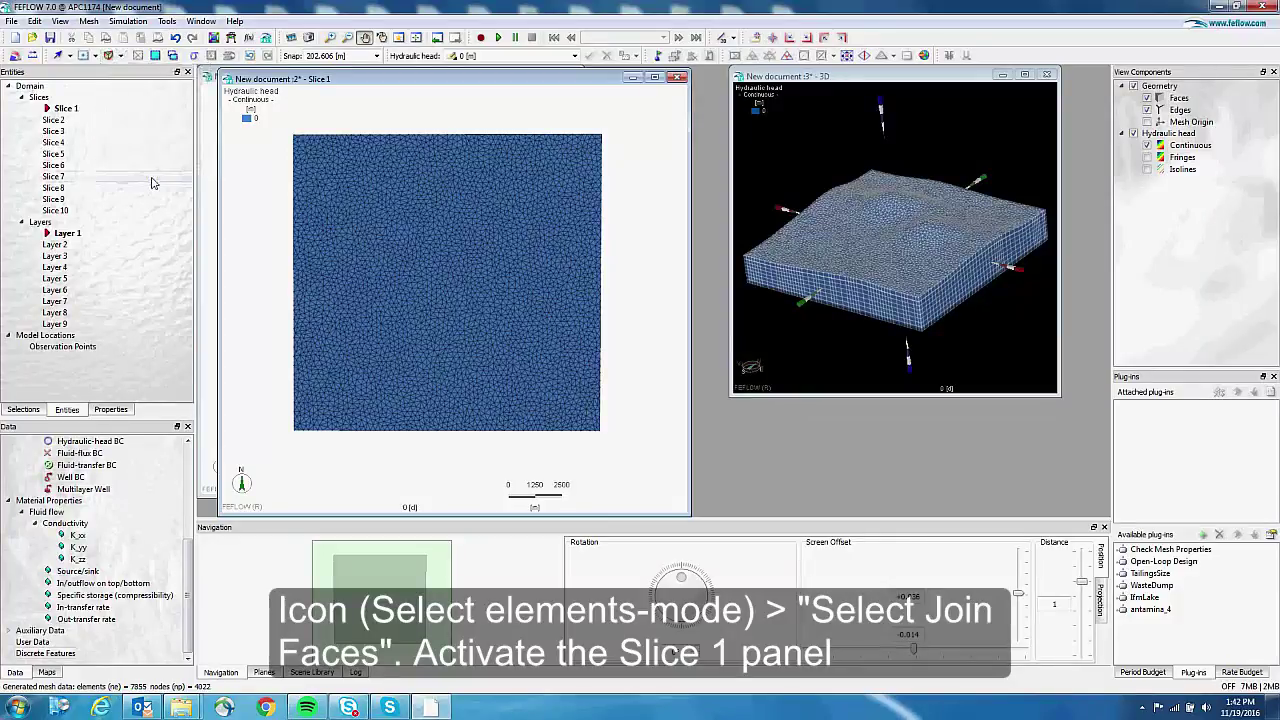
{"action": "left_click", "coordinate": [486, 280]}
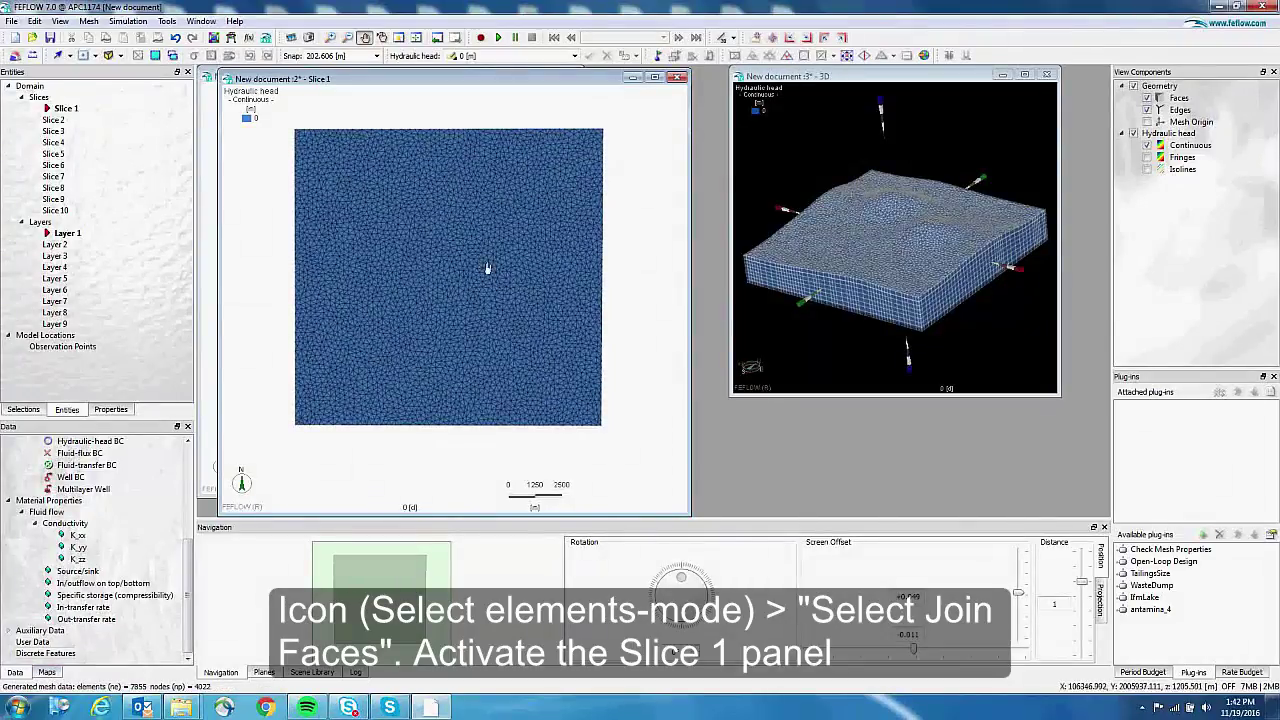
- Select the 57 join faces along map Fault_Projected_19_7_2D using Select by Map Line with 10 m snap
{"action": "left_click", "coordinate": [47, 672]}
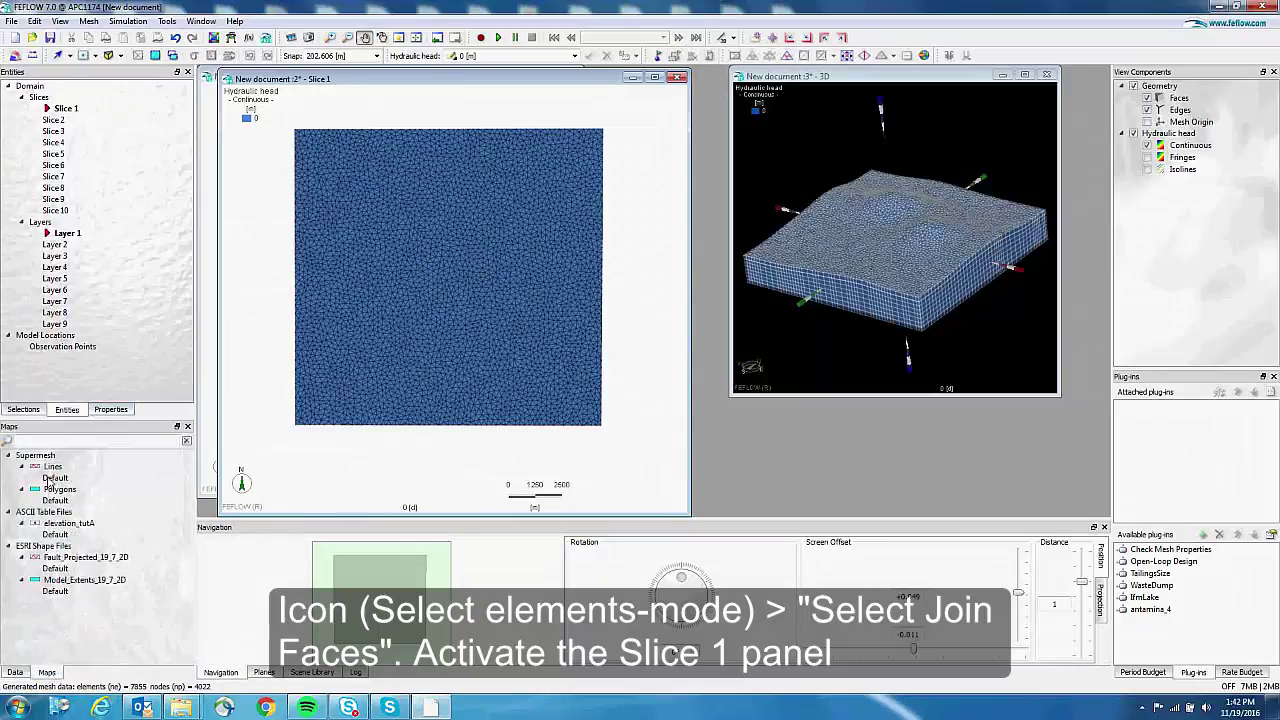
{"action": "left_click", "coordinate": [62, 558]}
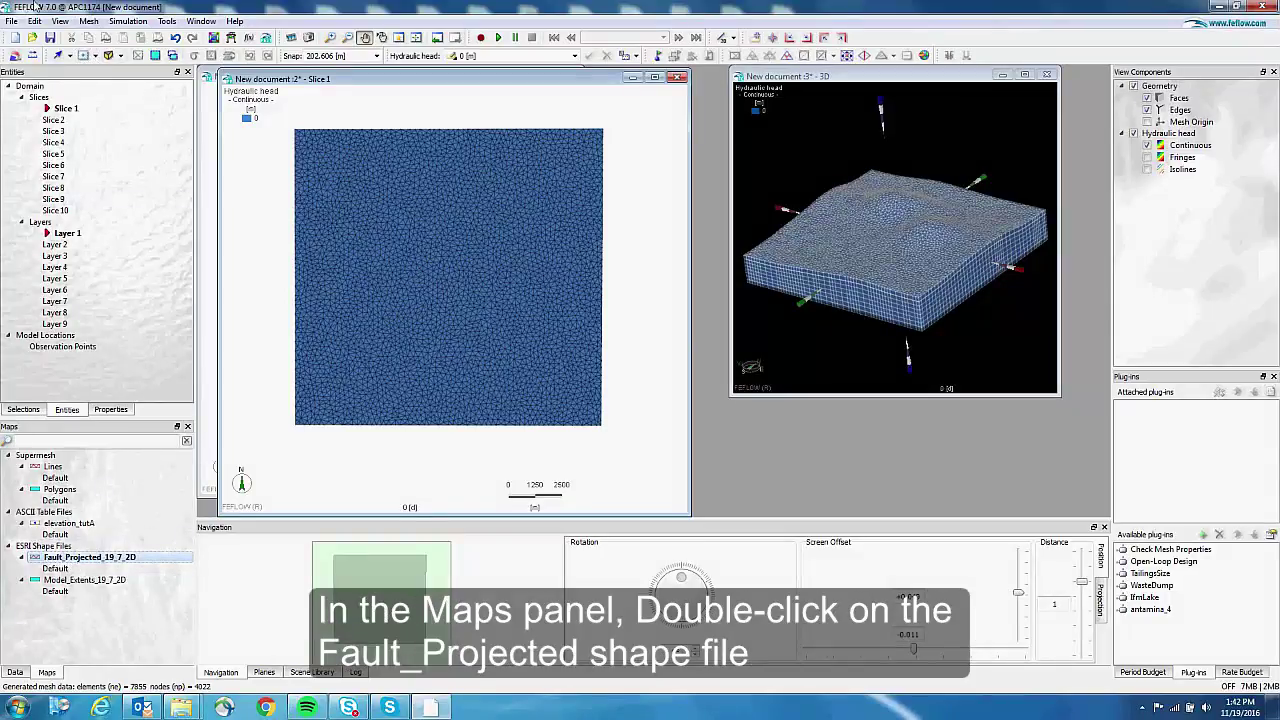
{"action": "left_click", "coordinate": [70, 56]}
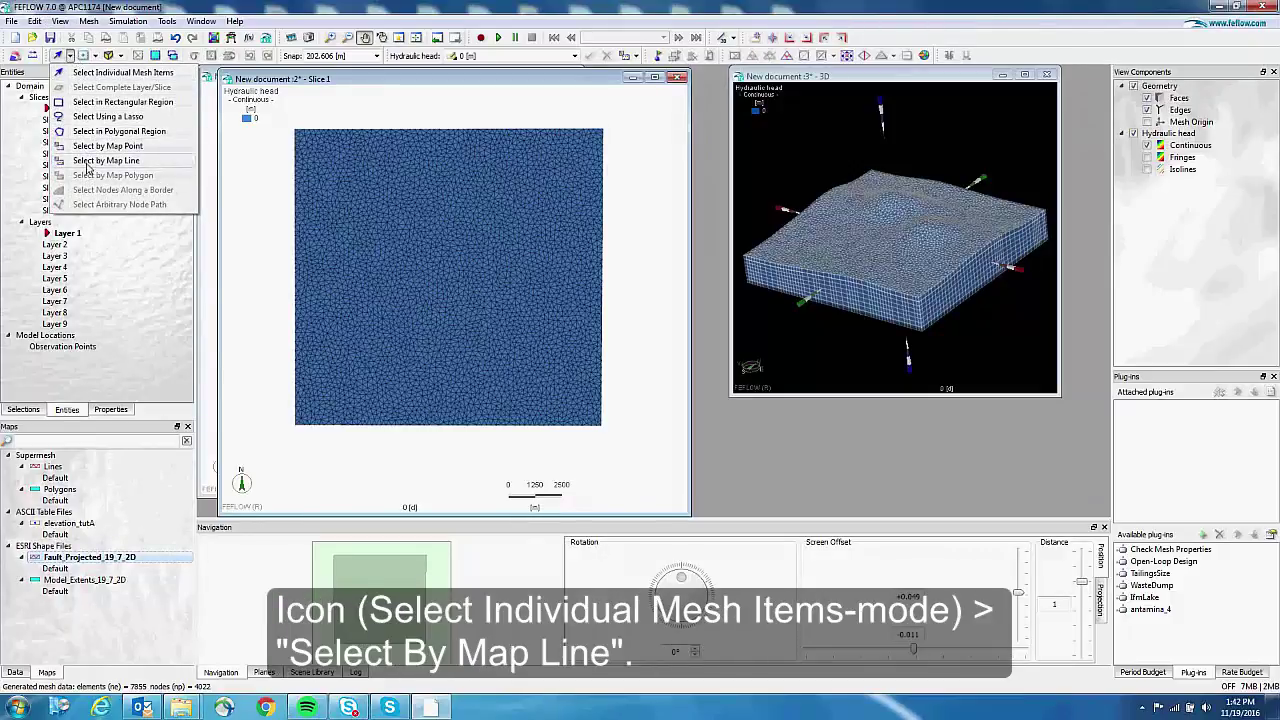
{"action": "left_click", "coordinate": [87, 163]}
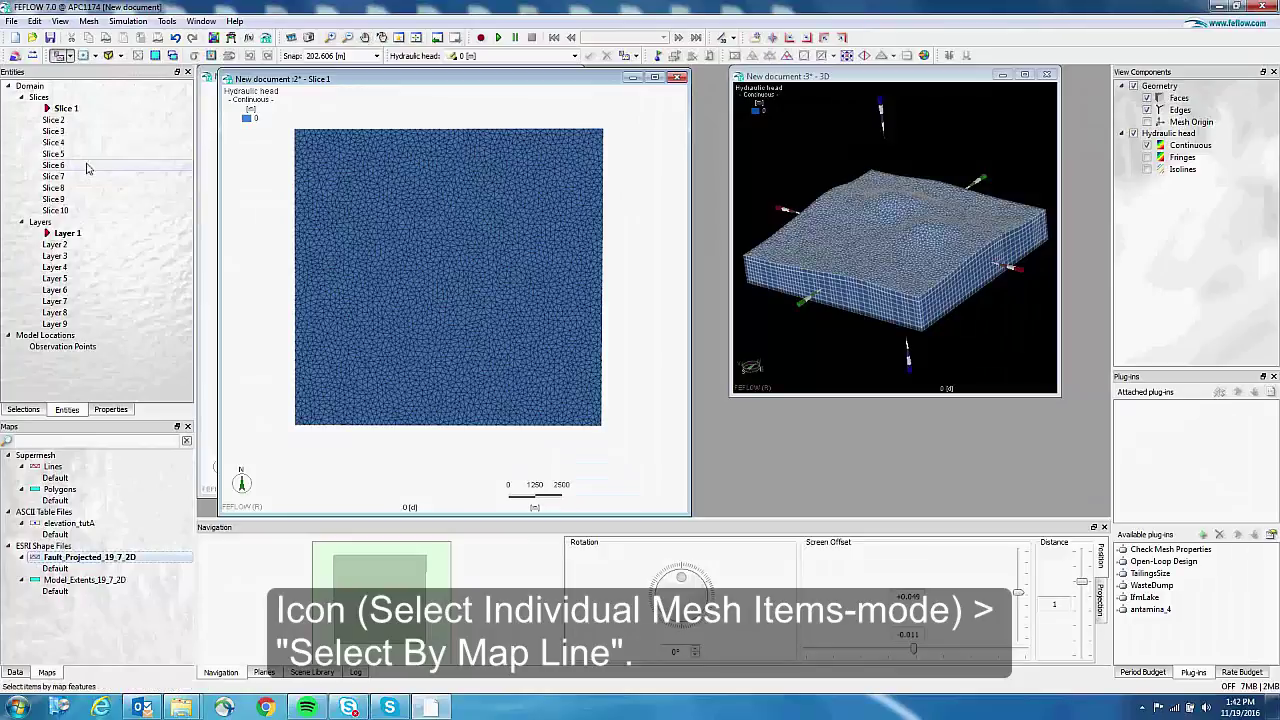
{"action": "double_click", "coordinate": [325, 56]}
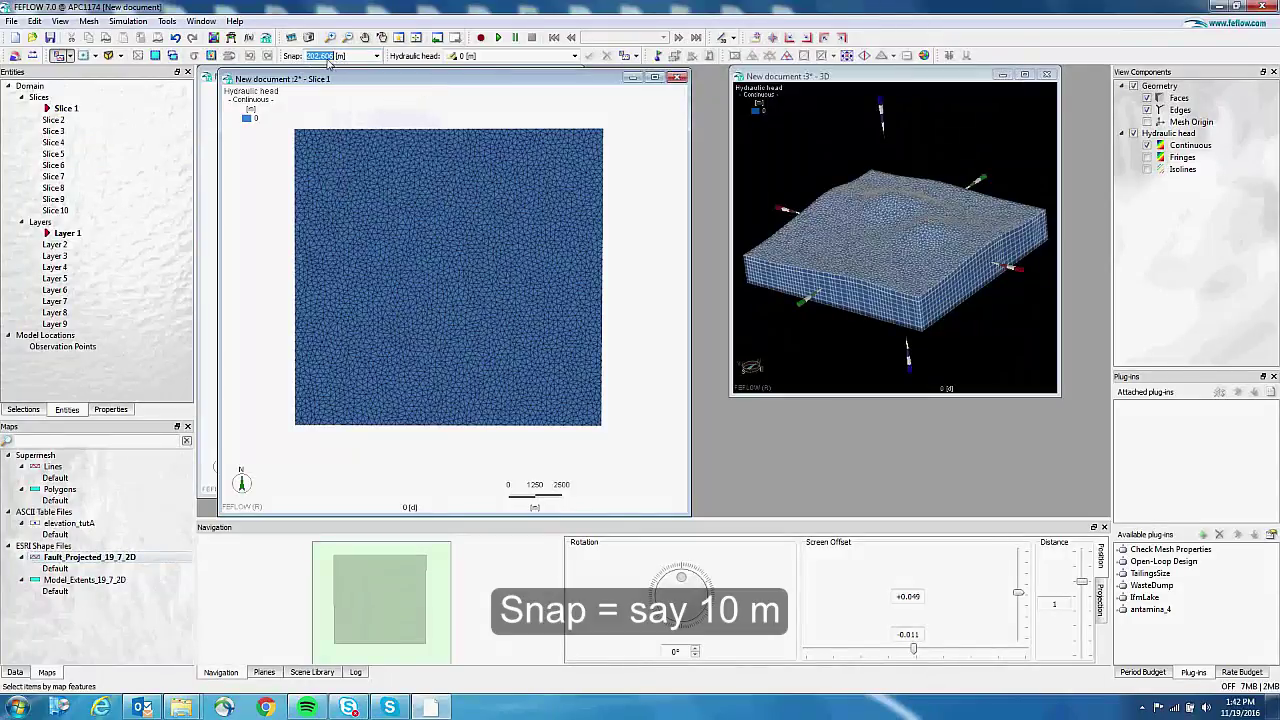
{"action": "type", "text": "1"}
{"action": "left_click", "coordinate": [211, 56]}
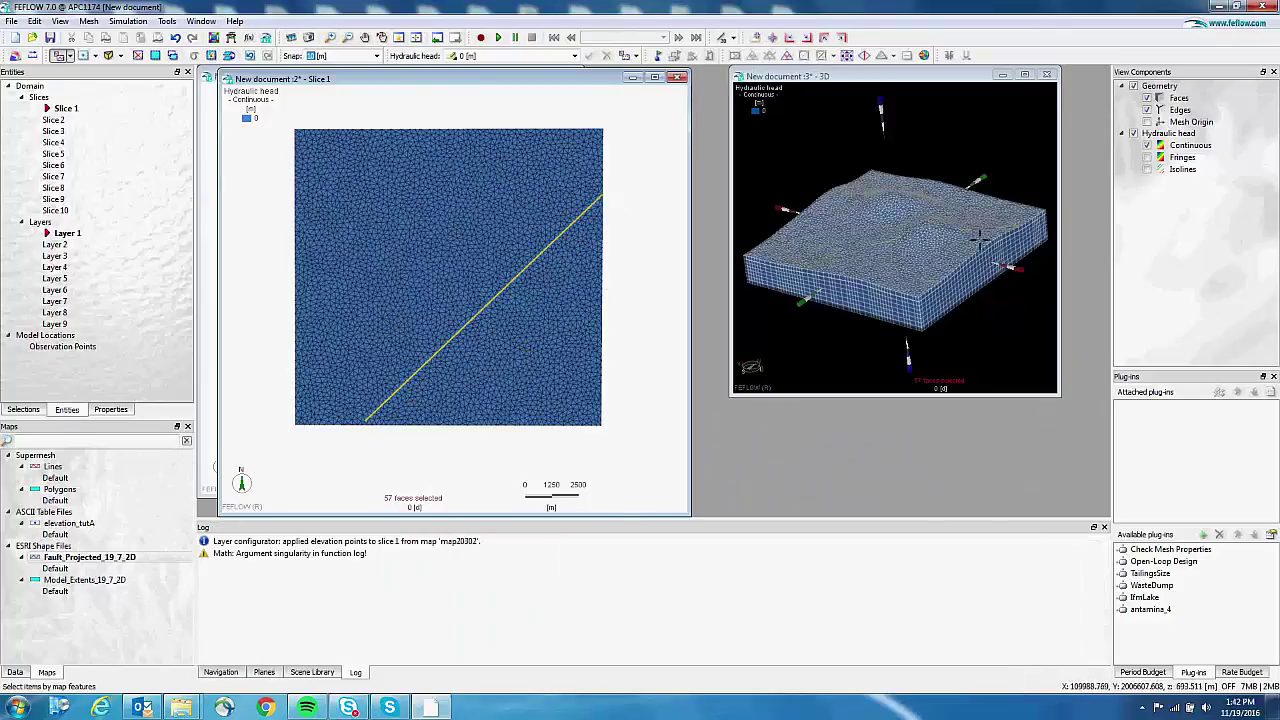
- Hide Hydraulic head and Faces in the 3D view, leaving edges only, and reactivate the Slice 1 view
{"action": "left_click", "coordinate": [378, 38]}
{"action": "left_click_drag", "start_coordinate": [918, 291], "coordinate": [994, 294]}
{"action": "right_click_drag", "start_coordinate": [994, 294], "coordinate": [909, 286]}
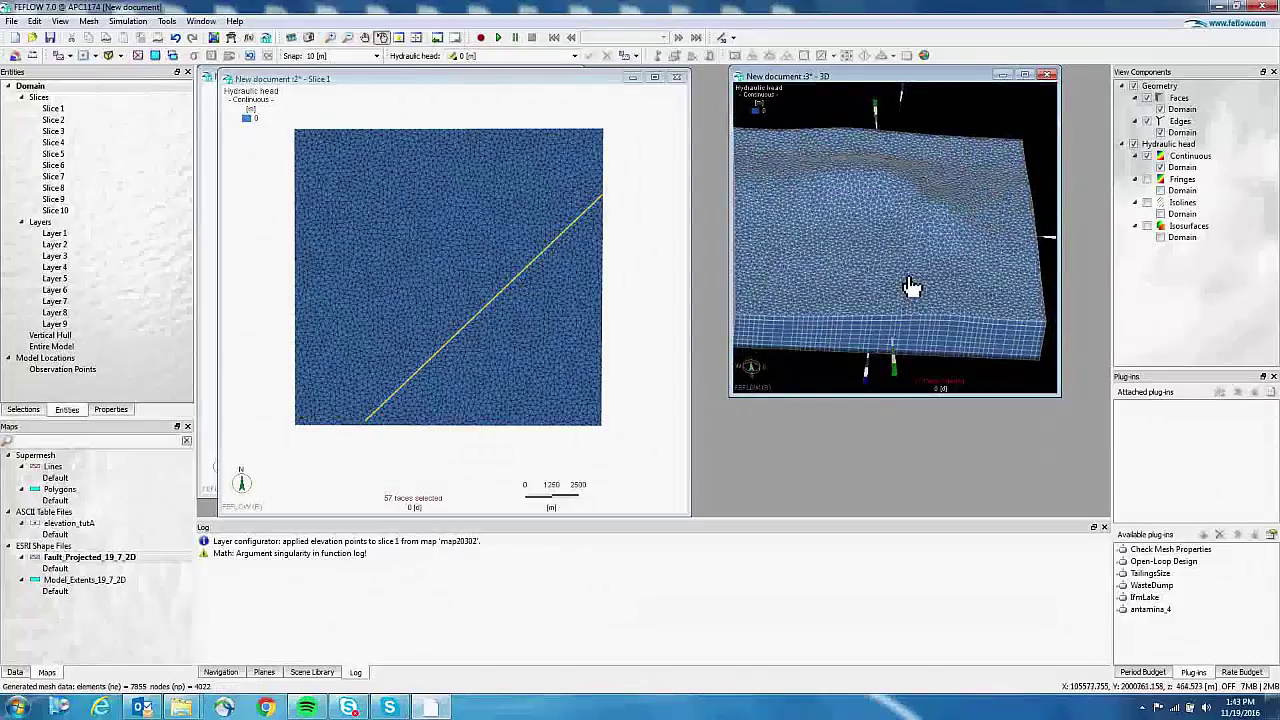
{"action": "left_click_drag", "start_coordinate": [911, 291], "coordinate": [929, 263]}
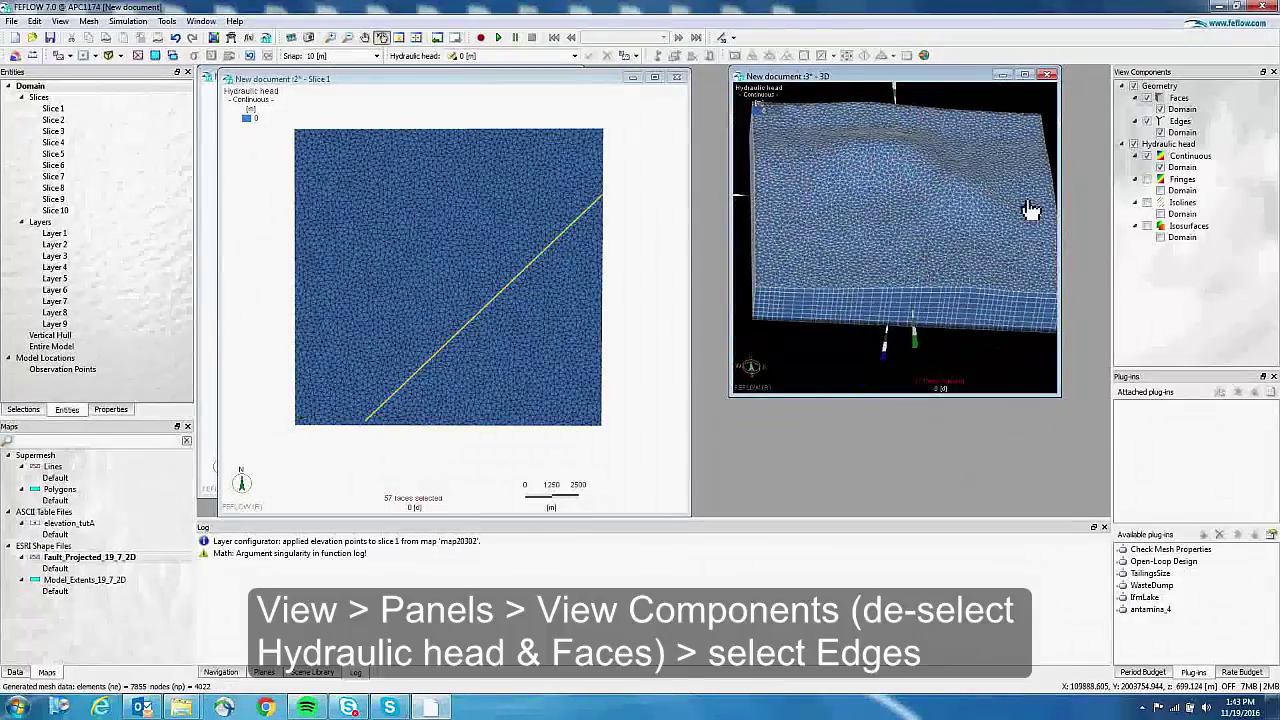
{"action": "left_click", "coordinate": [1134, 145]}
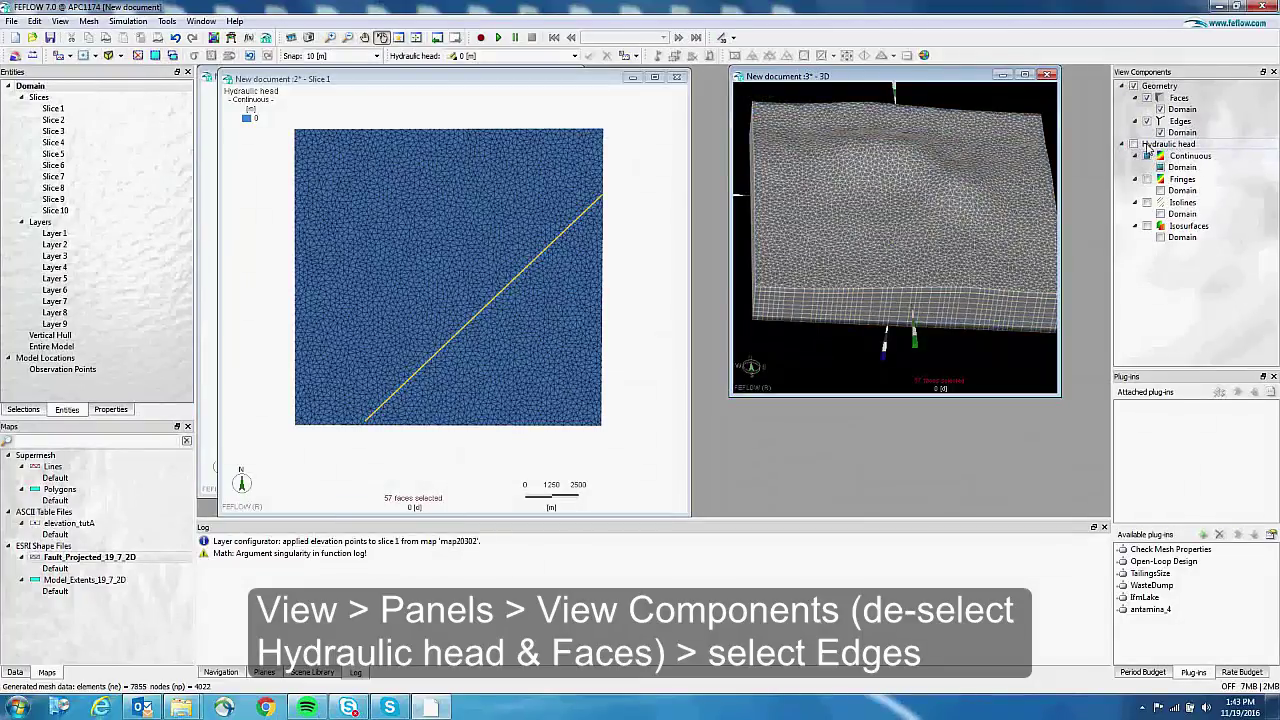
{"action": "left_click", "coordinate": [1147, 98]}
{"action": "left_click_drag", "start_coordinate": [983, 283], "coordinate": [927, 234]}
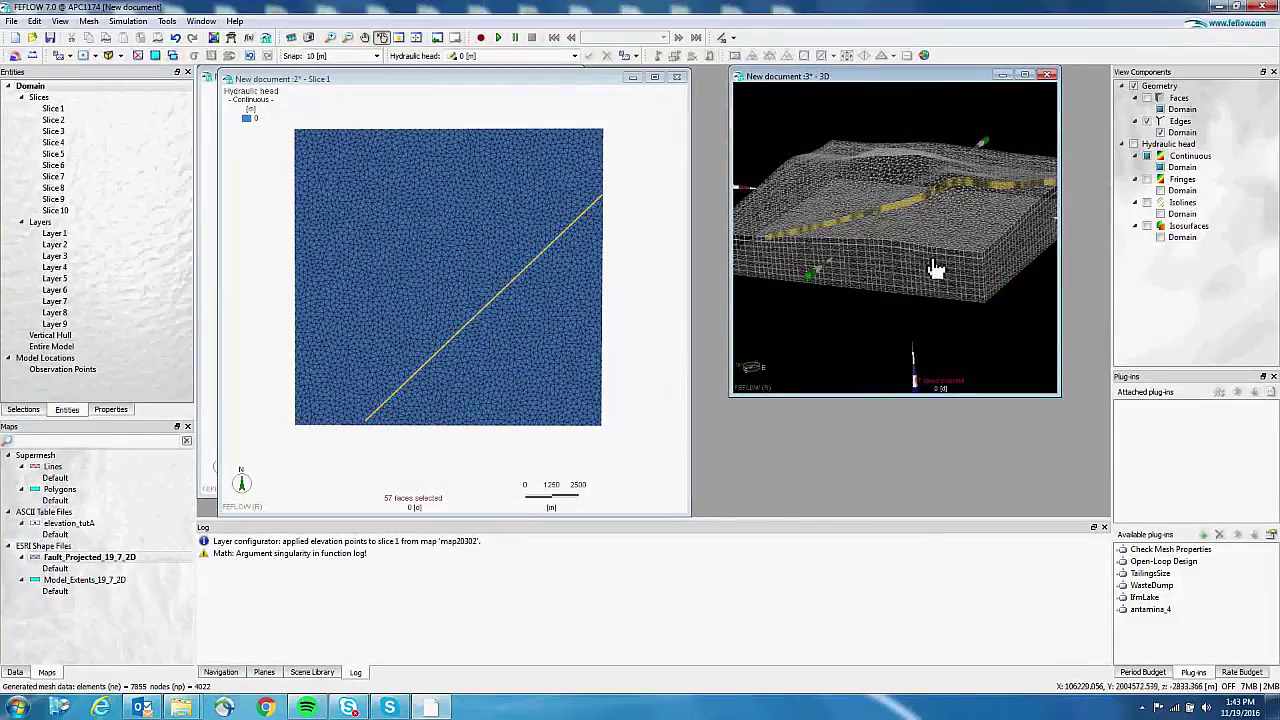
{"action": "left_click_drag", "start_coordinate": [931, 274], "coordinate": [971, 271]}
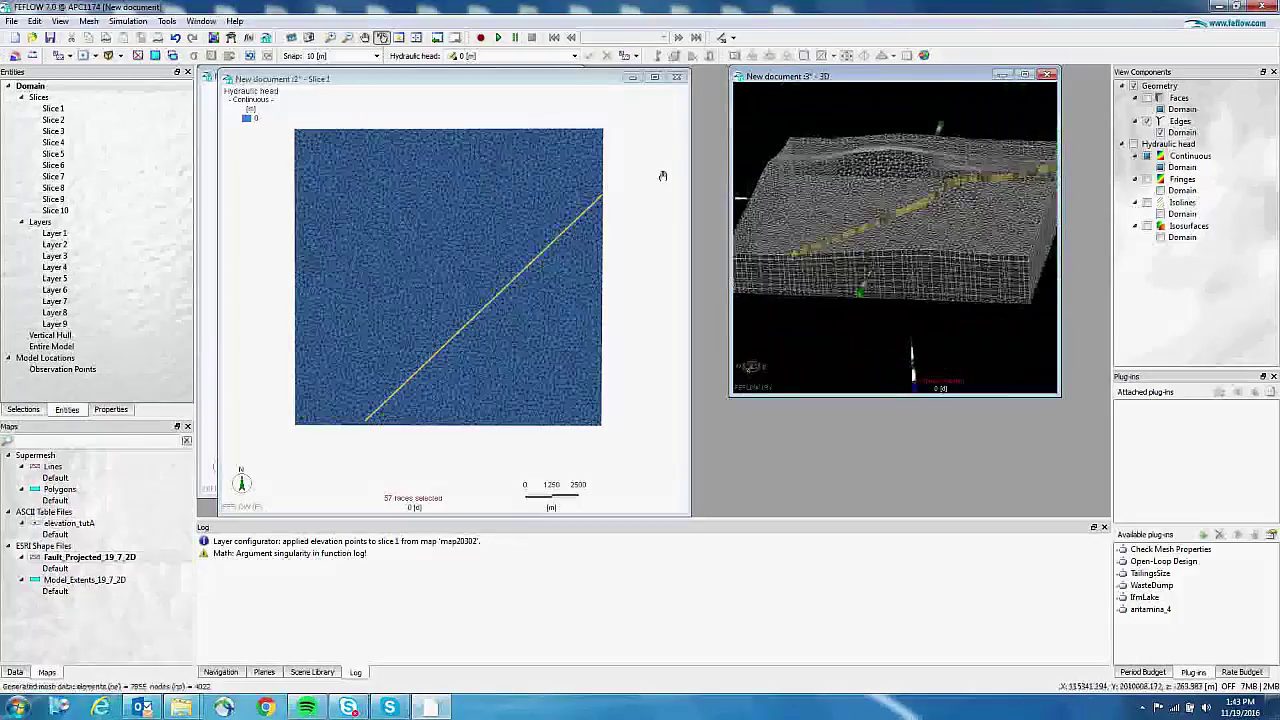
{"action": "left_click", "coordinate": [524, 213]}
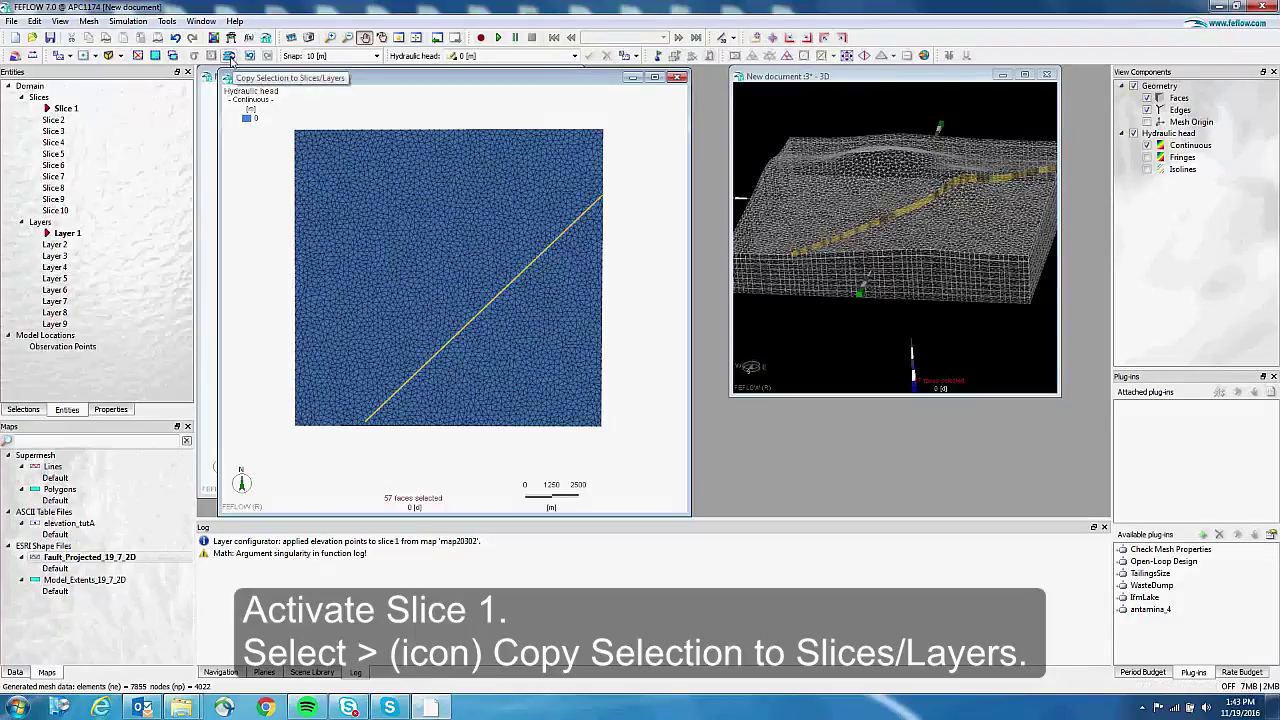
- Copy the fault face selection to target layers 1–9, giving 513 selected join faces
{"action": "left_click", "coordinate": [229, 60]}
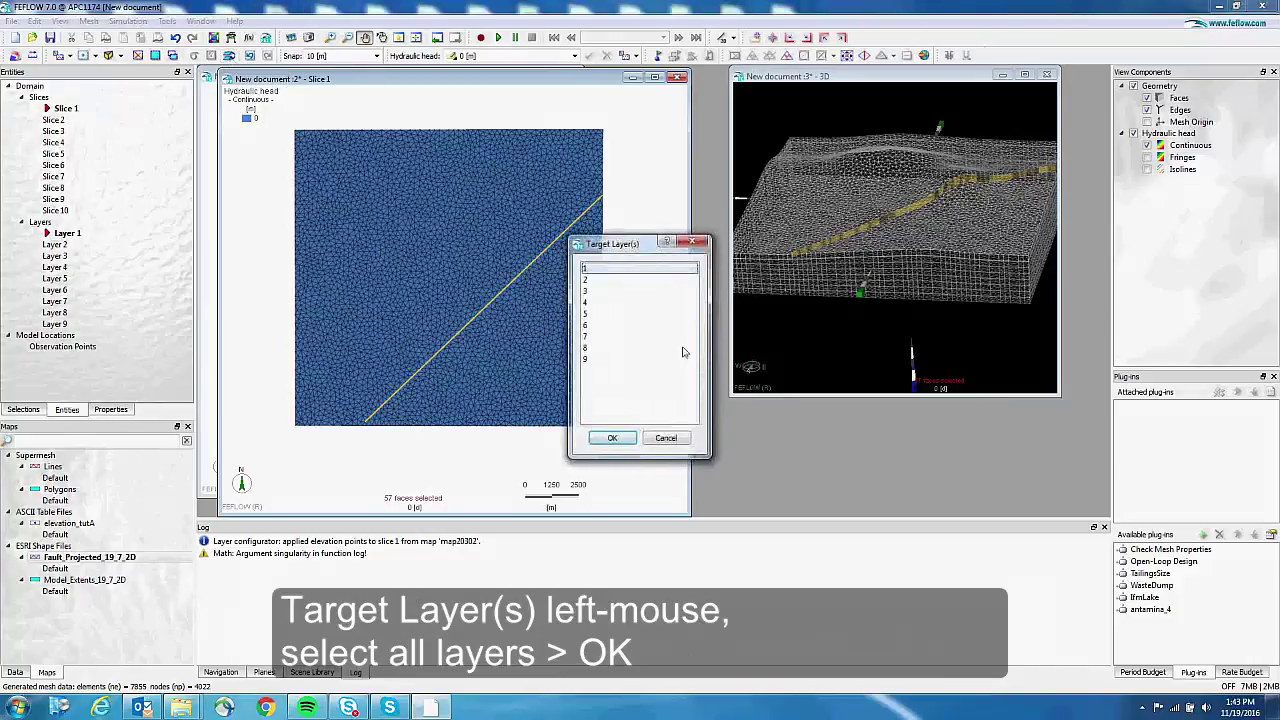
{"action": "left_click_drag", "start_coordinate": [592, 271], "coordinate": [590, 370]}
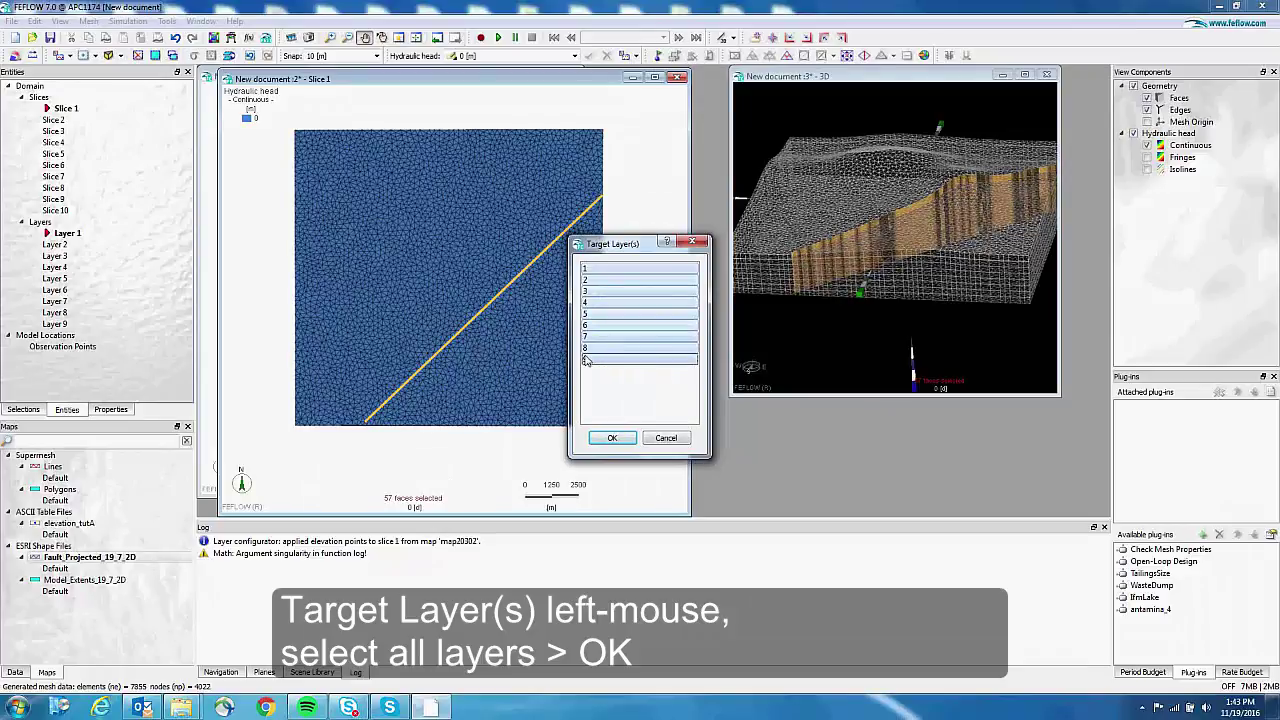
{"action": "left_click", "coordinate": [607, 441]}
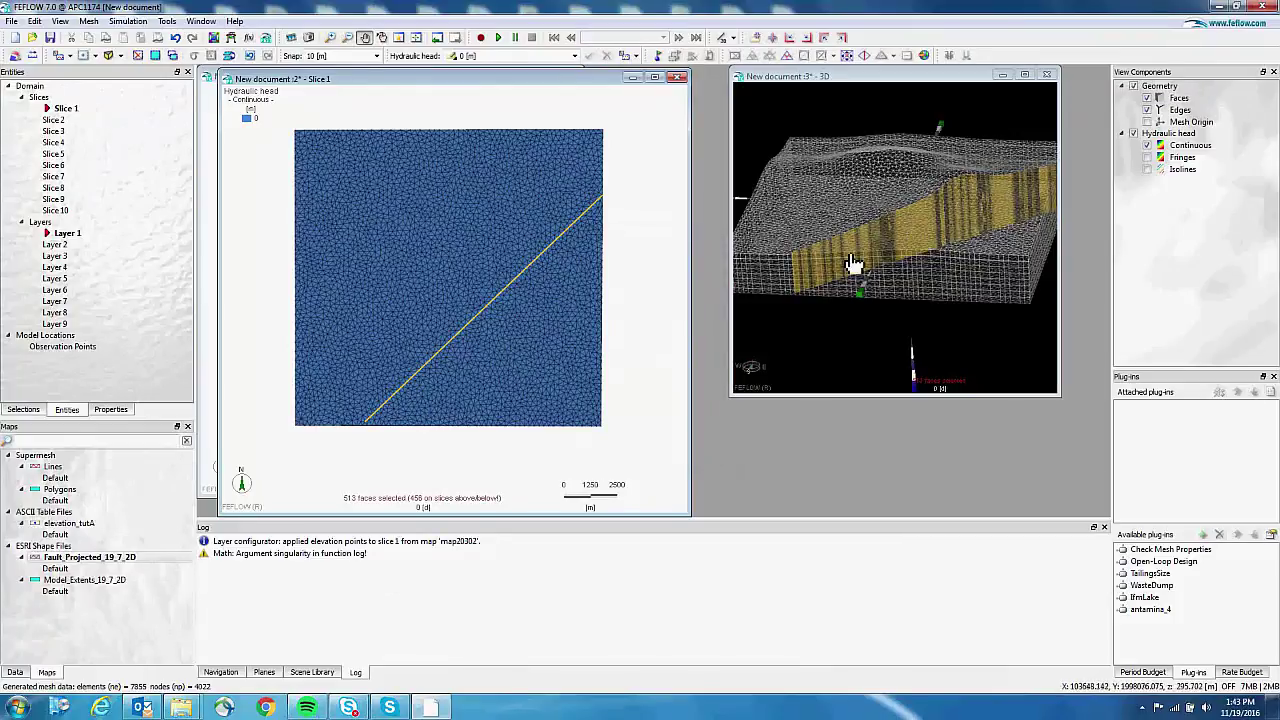
{"action": "left_click_drag", "start_coordinate": [955, 248], "coordinate": [989, 277]}
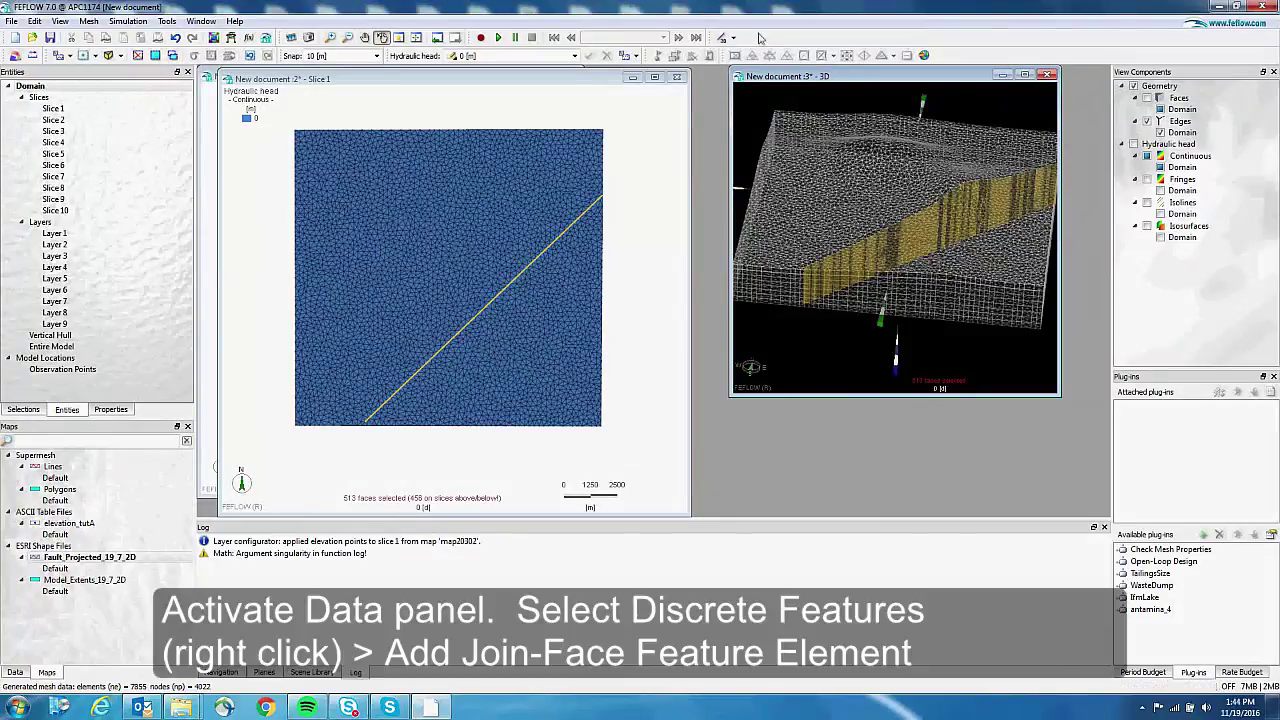
- Add a Darcy join-face feature element under Discrete Features, creating Feature 1
{"action": "left_click", "coordinate": [16, 673]}
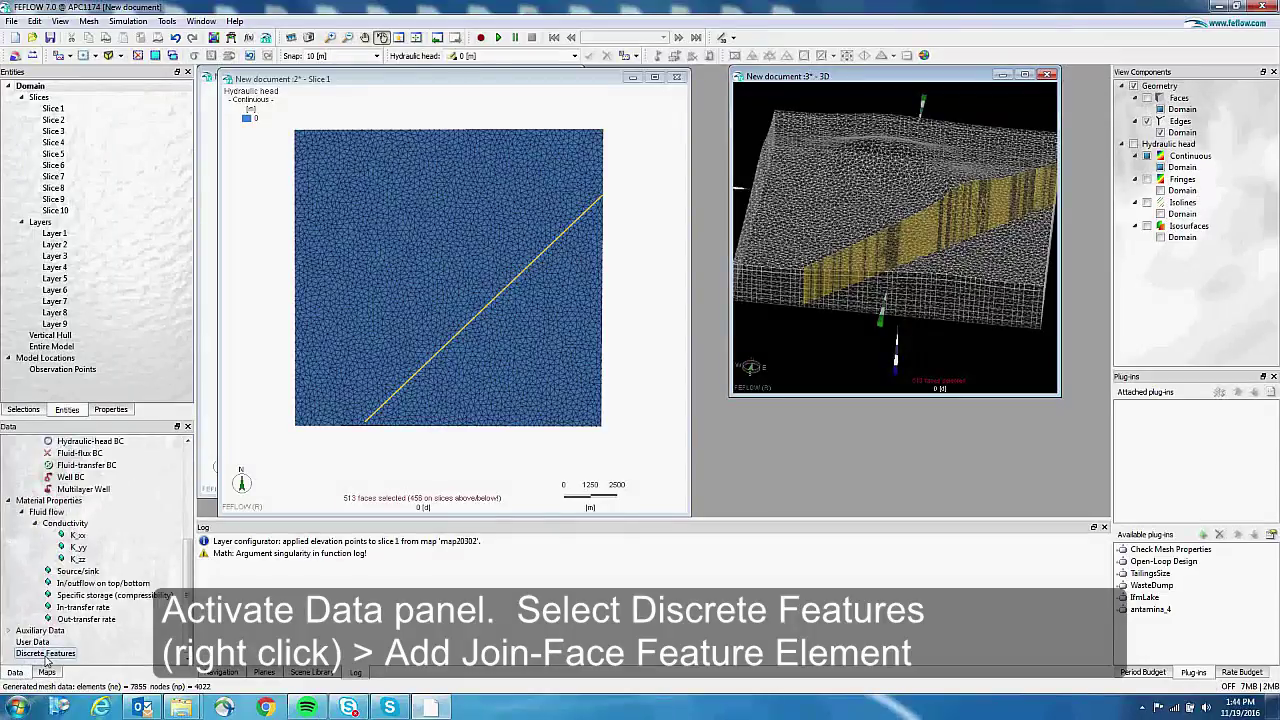
{"action": "left_click", "coordinate": [45, 656]}
{"action": "right_click", "coordinate": [49, 657]}
{"action": "mouse_move", "coordinate": [108, 666]}
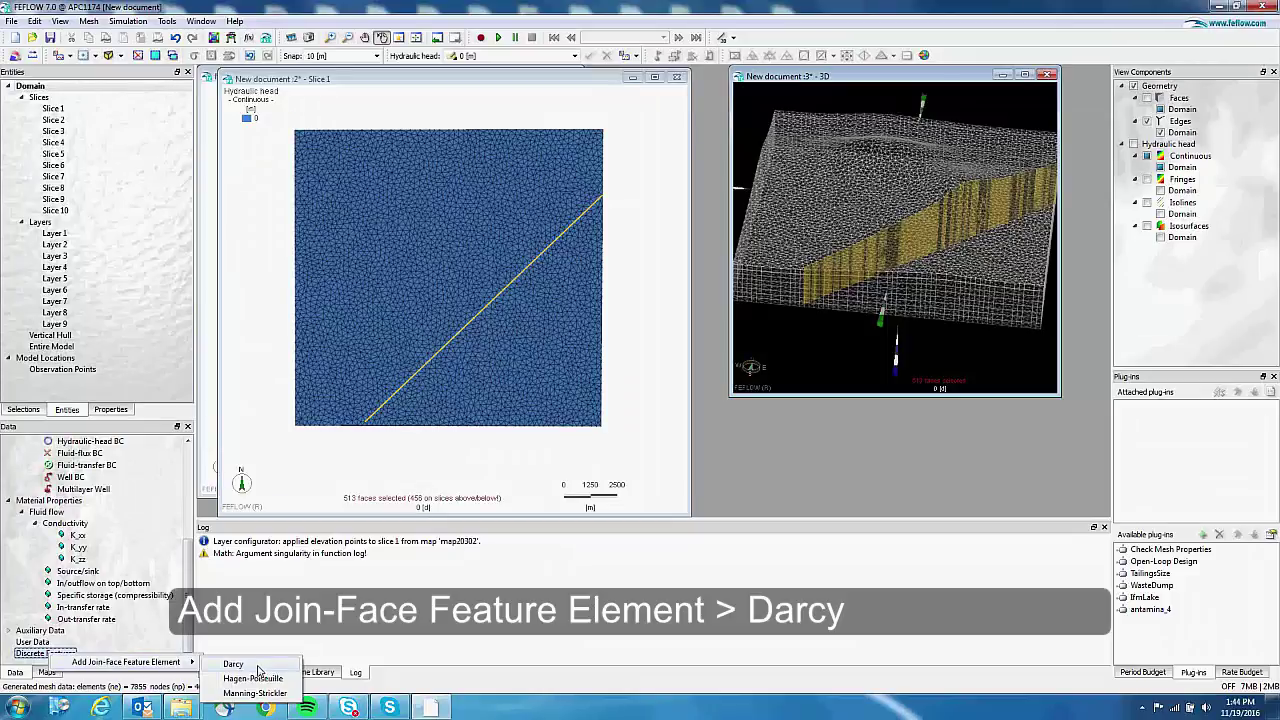
{"action": "left_click", "coordinate": [258, 667]}
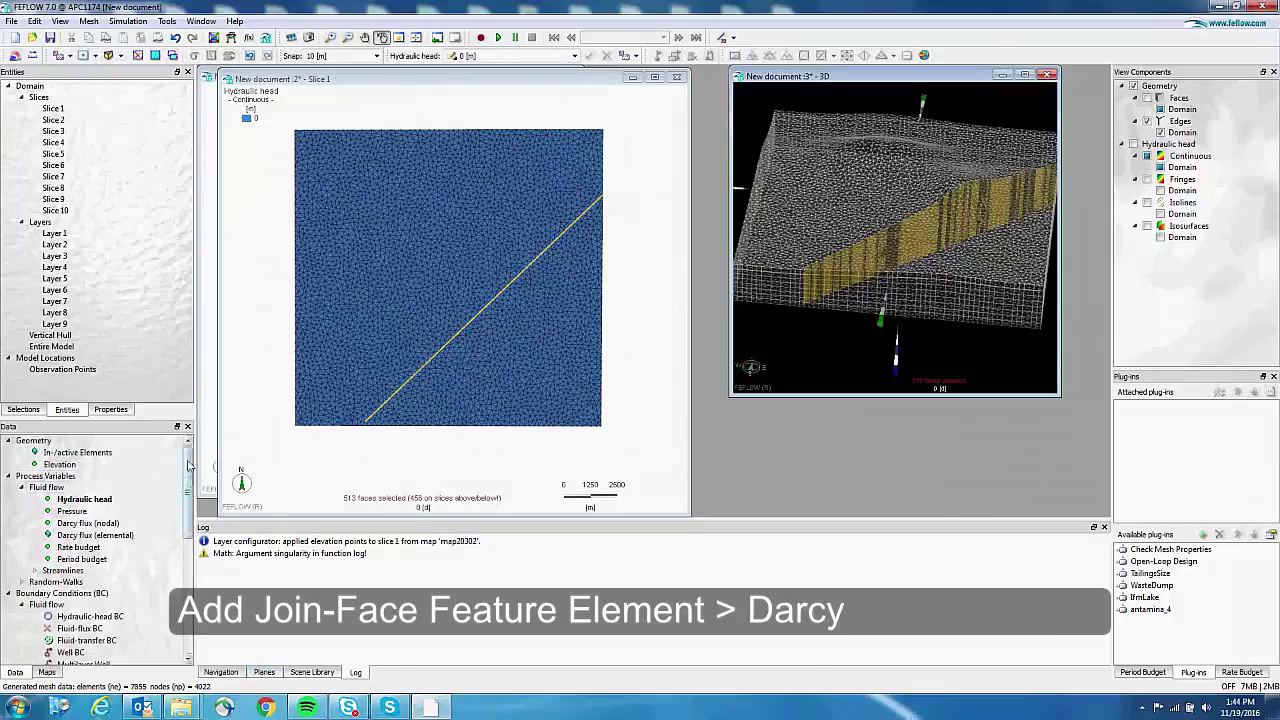
{"action": "left_click_drag", "start_coordinate": [188, 463], "coordinate": [188, 588]}
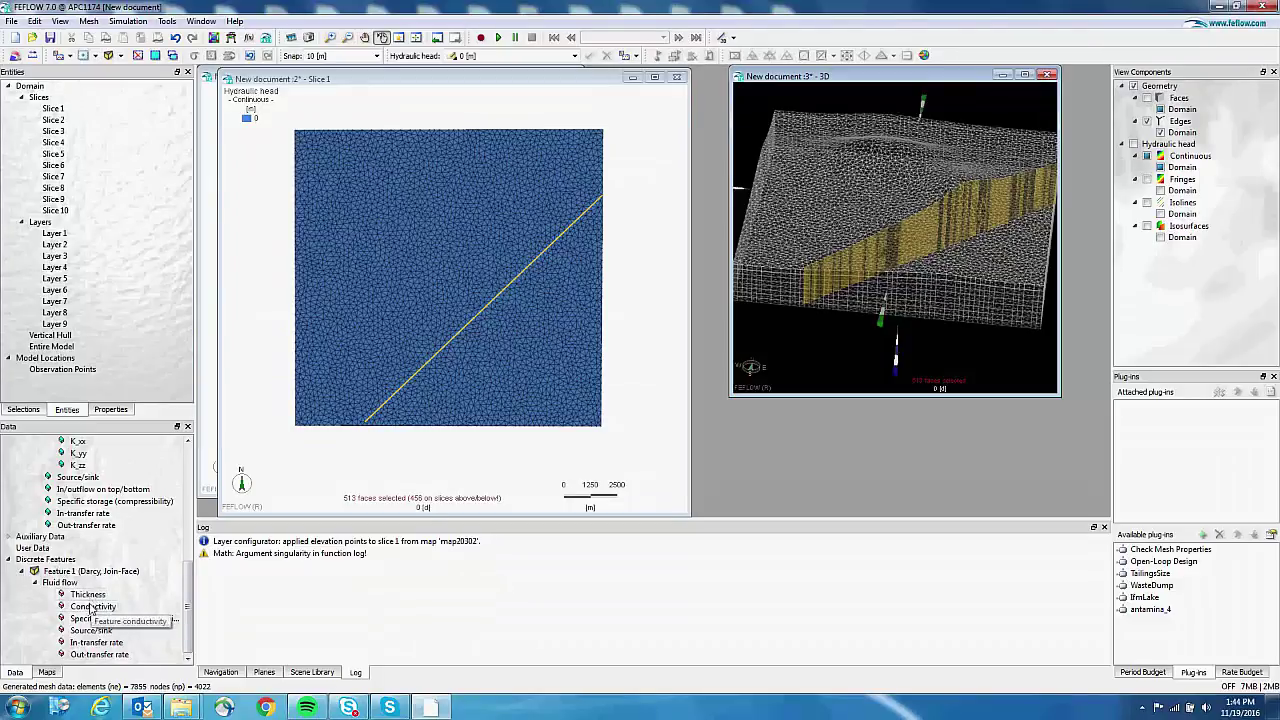
- Set the feature conductivity units to m/s and assign a value of 1e-4
{"action": "double_click", "coordinate": [92, 607]}
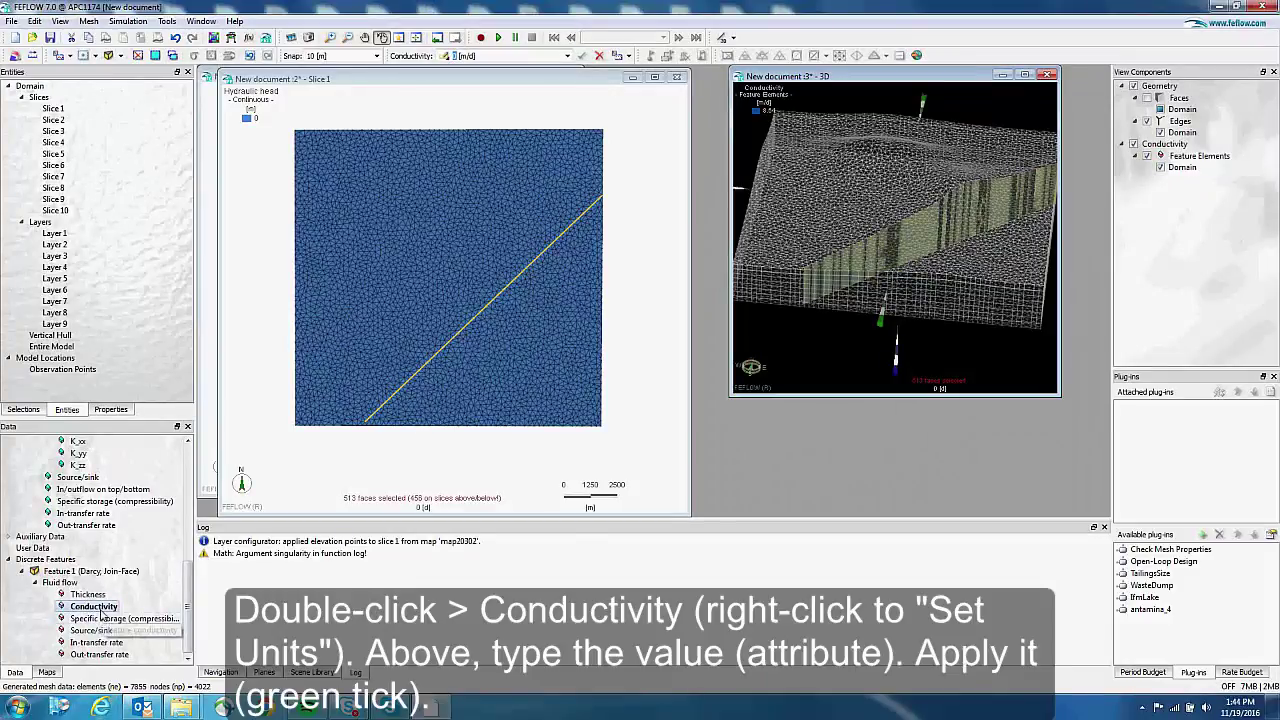
{"action": "right_click", "coordinate": [100, 612]}
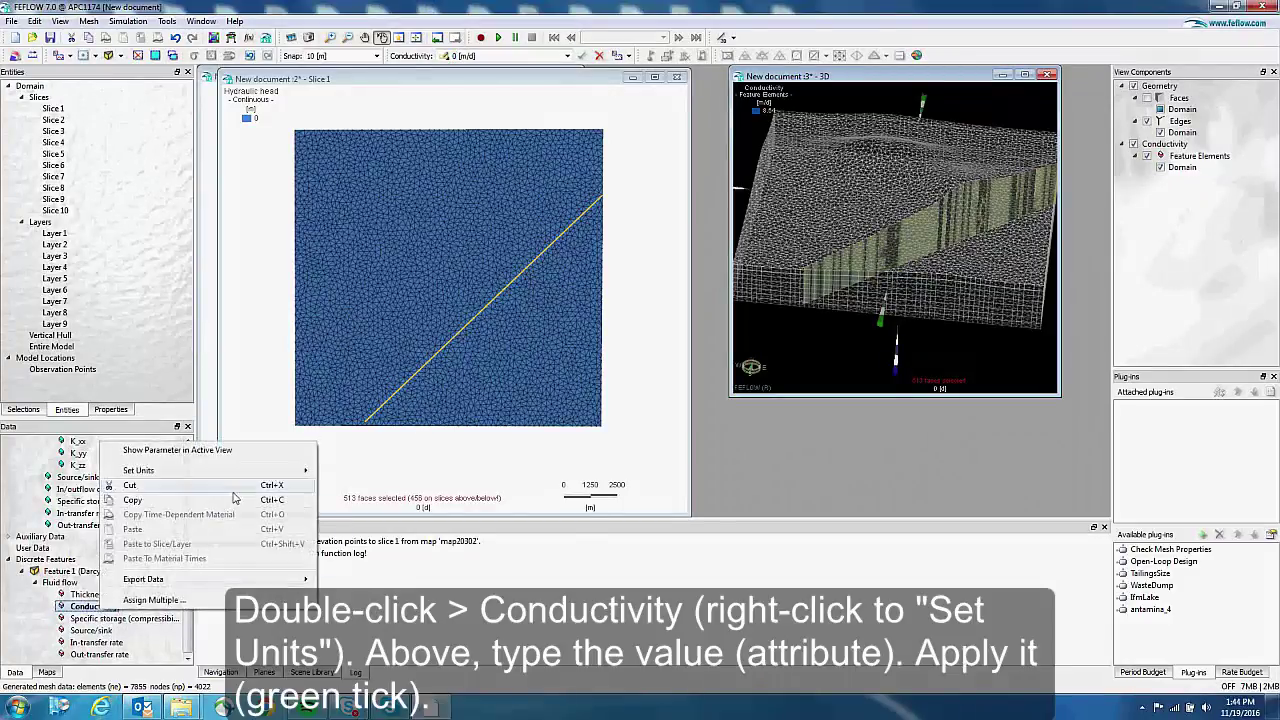
{"action": "mouse_move", "coordinate": [271, 470]}
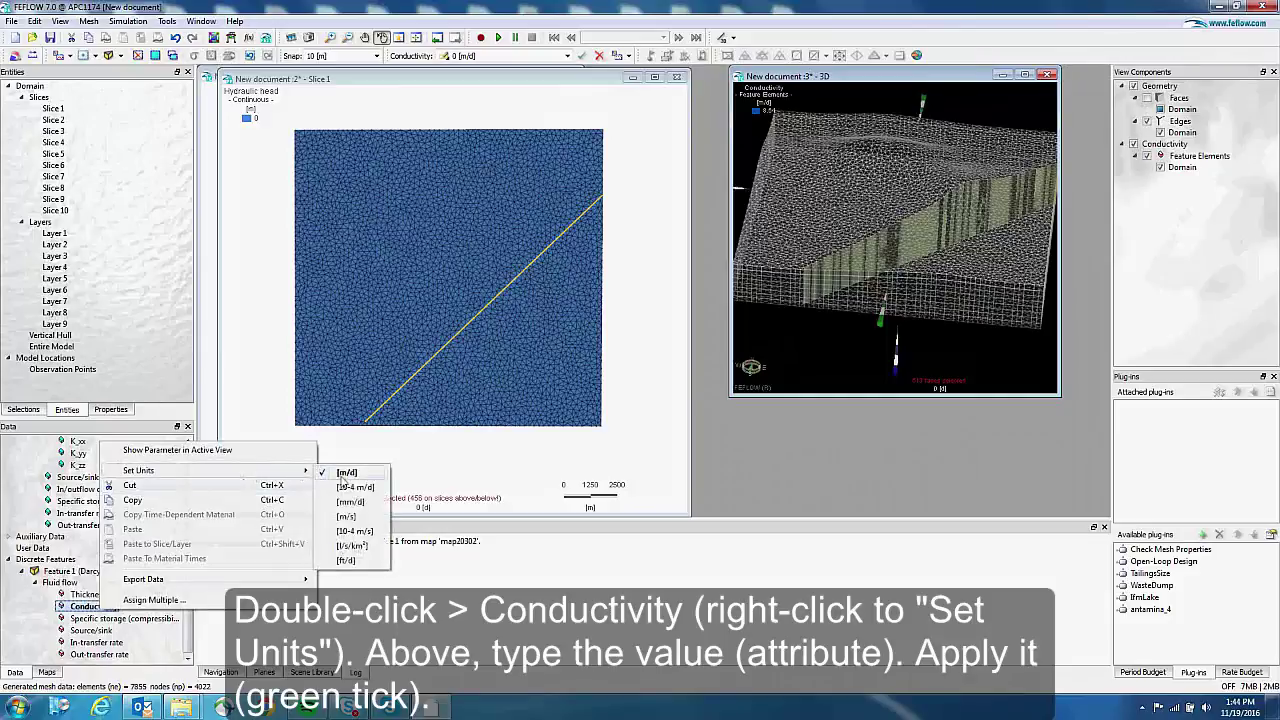
{"action": "left_click", "coordinate": [345, 526]}
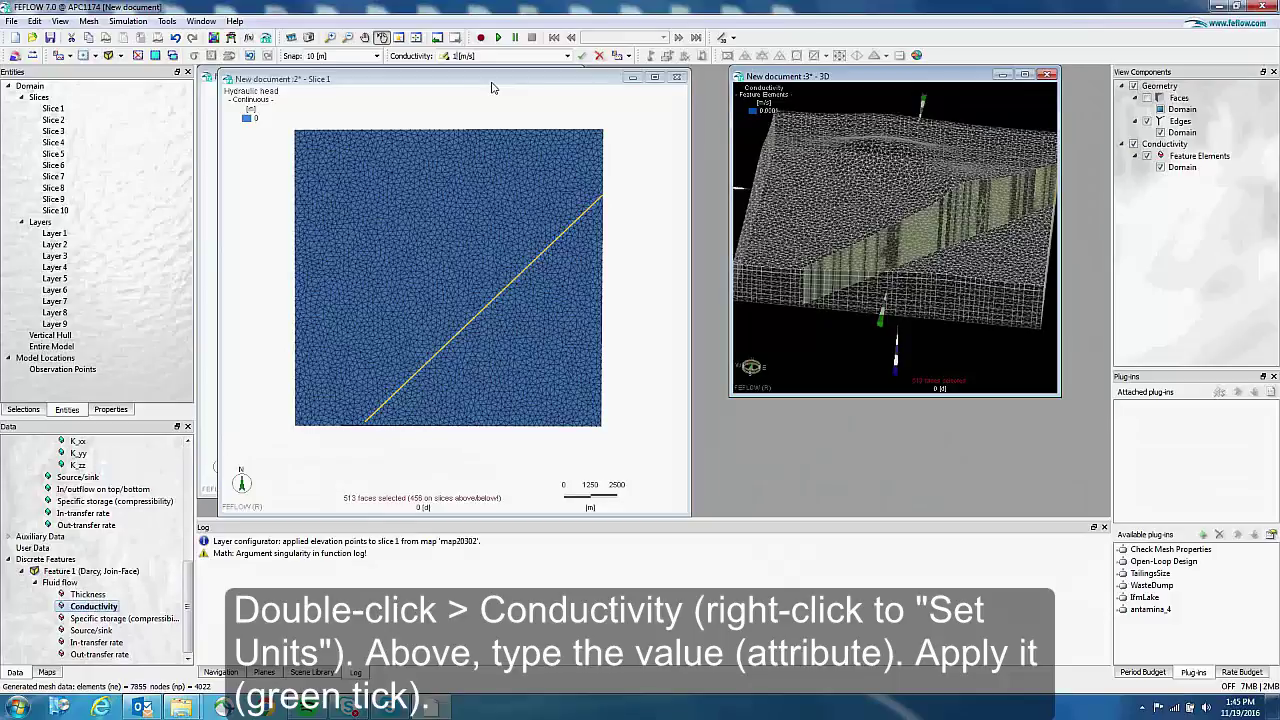
{"action": "type", "text": "e-4"}
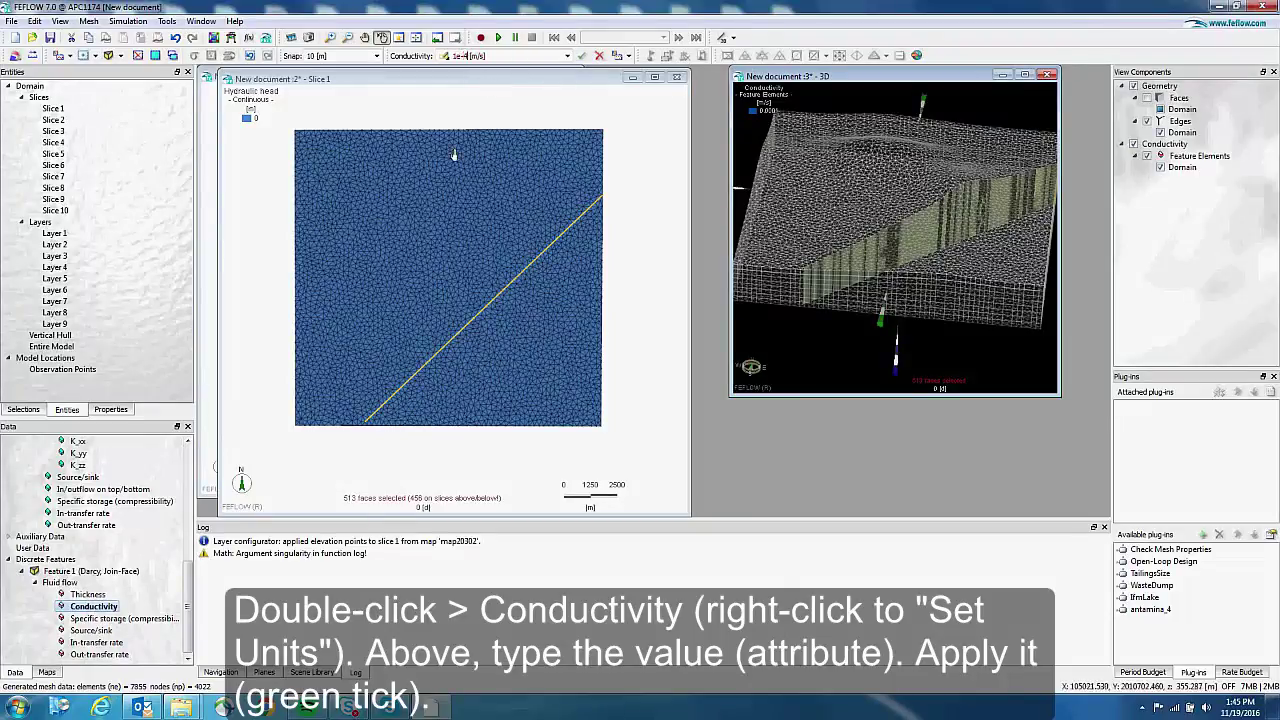
{"action": "left_click", "coordinate": [585, 58]}
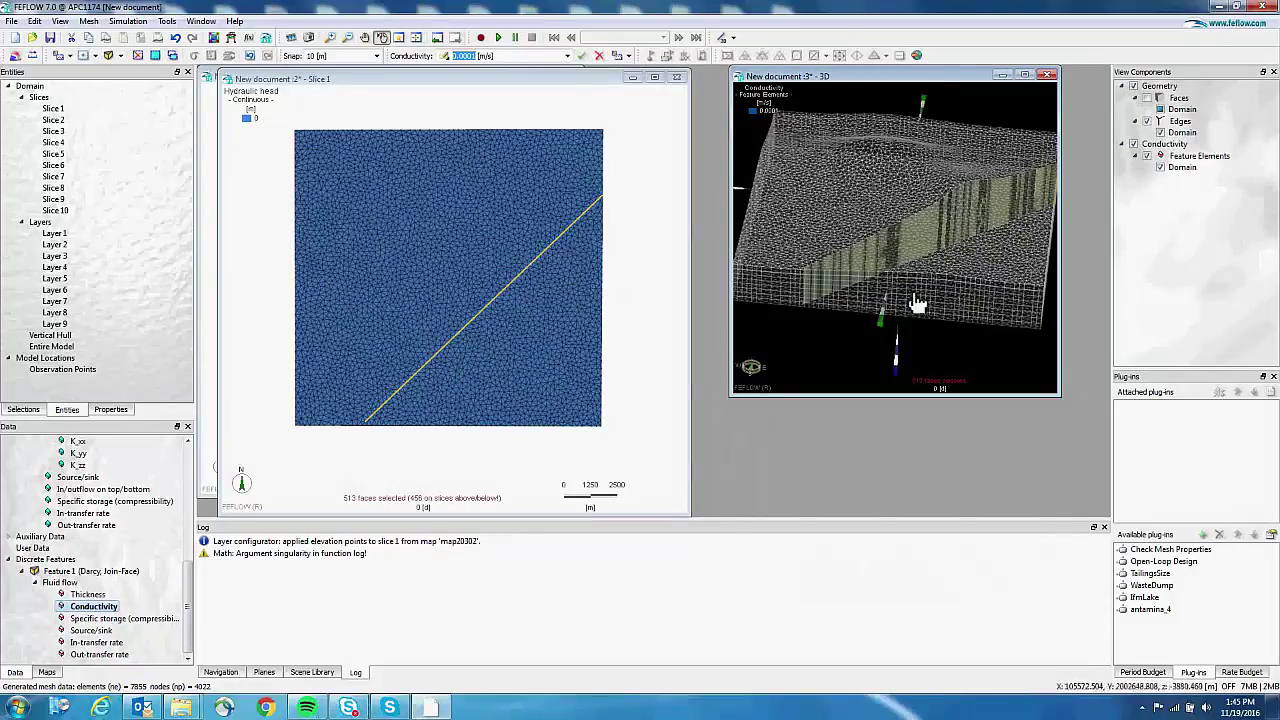
- Rename the Darcy join-face feature from Feature 1 to 'fault 1'
{"action": "left_click", "coordinate": [88, 595]}
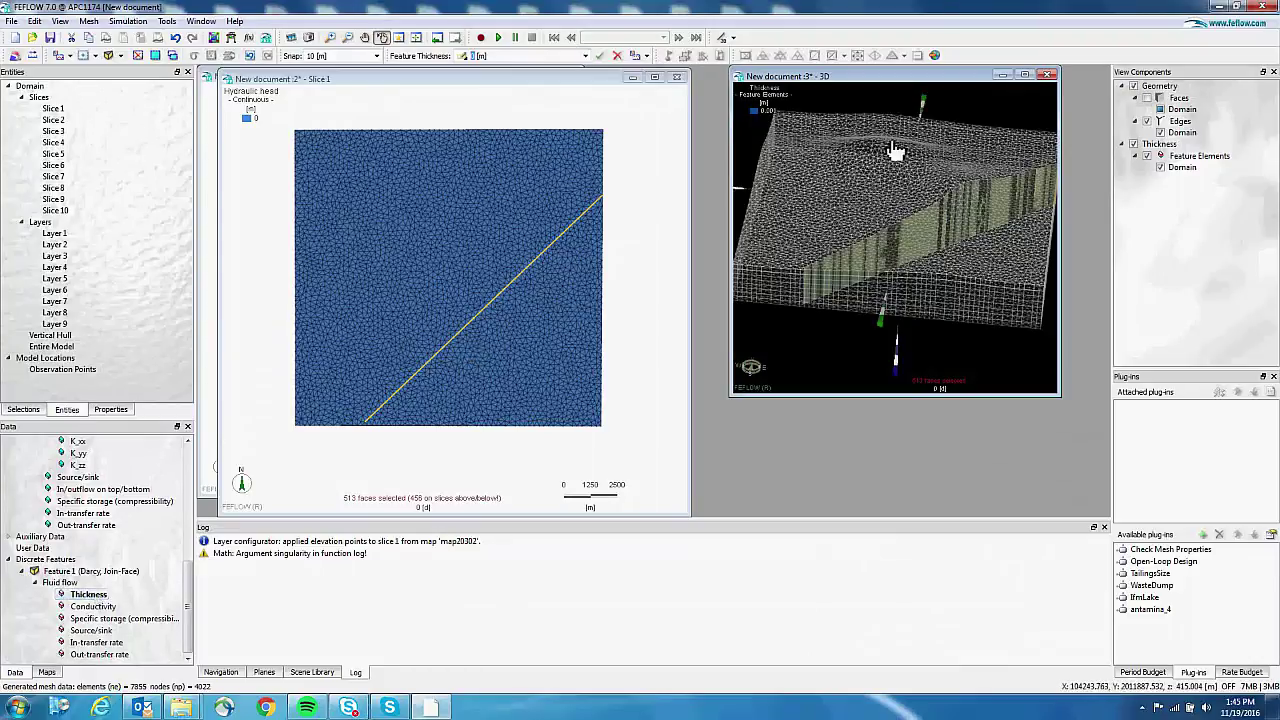
{"action": "left_click_drag", "start_coordinate": [829, 191], "coordinate": [788, 128]}
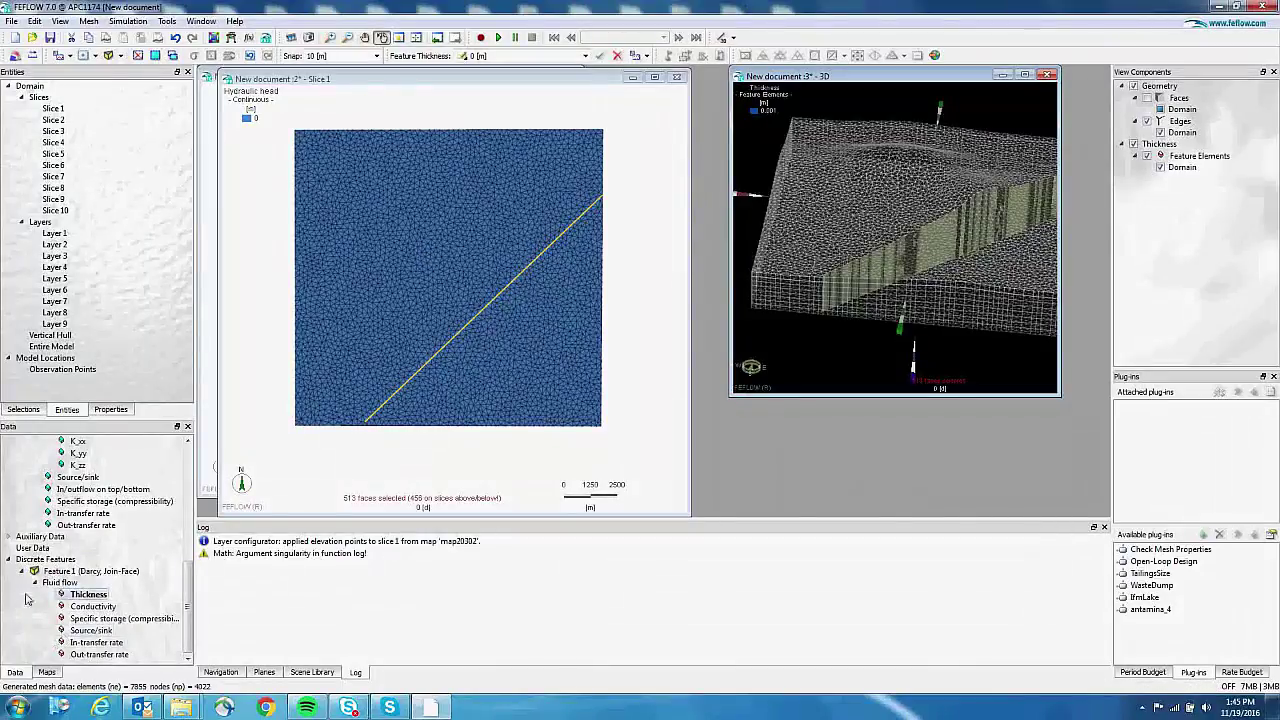
{"action": "left_click", "coordinate": [62, 572]}
{"action": "right_click", "coordinate": [62, 574]}
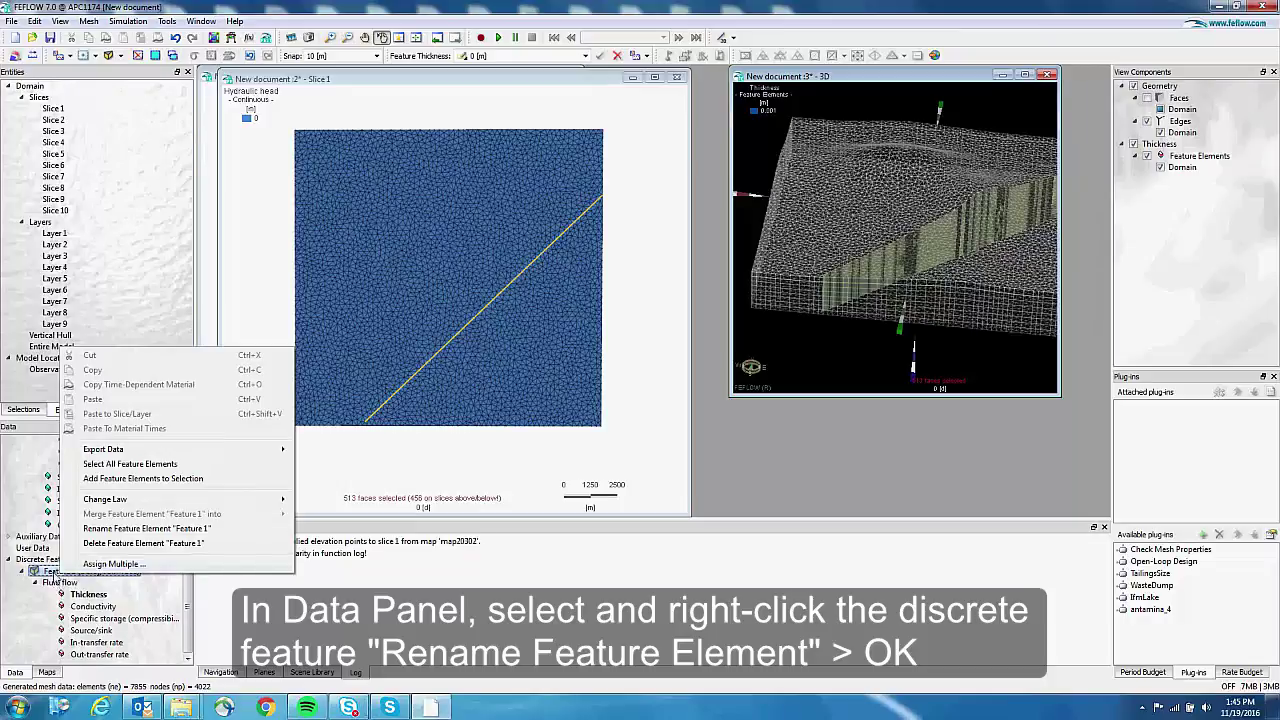
{"action": "left_click", "coordinate": [124, 530]}
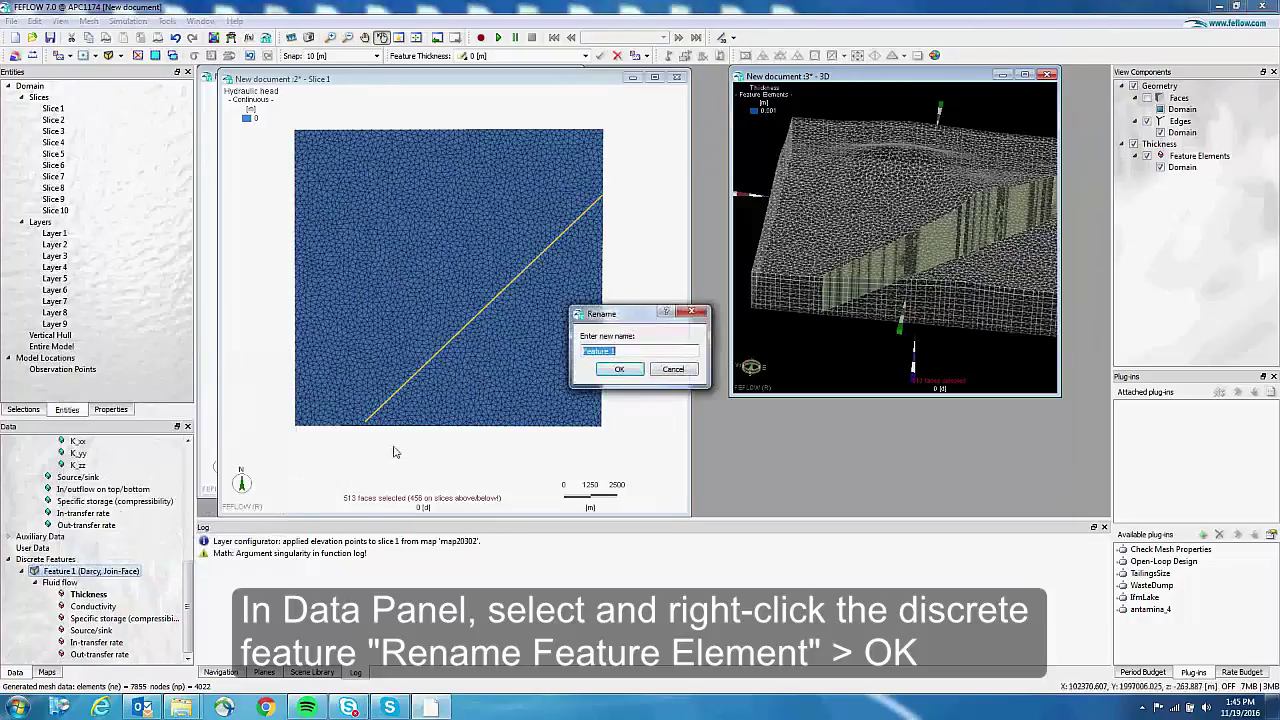
{"action": "type", "text": "fault"}
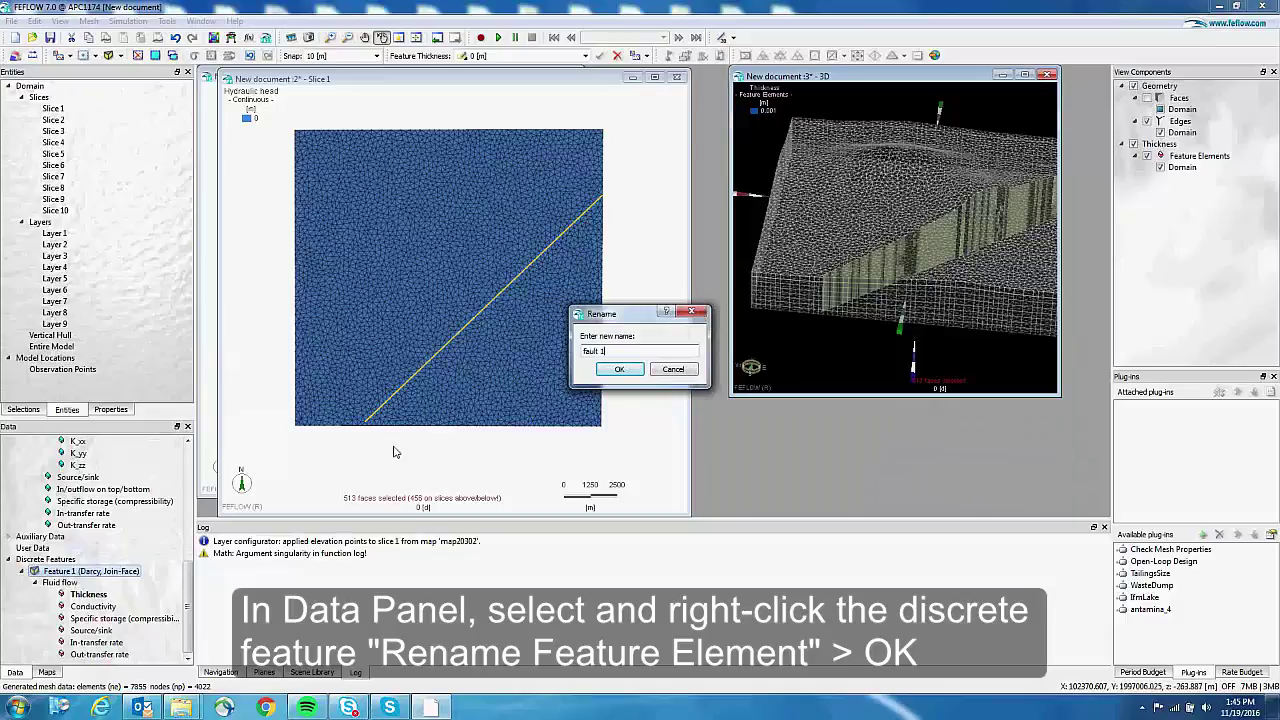
{"action": "left_click", "coordinate": [618, 370]}
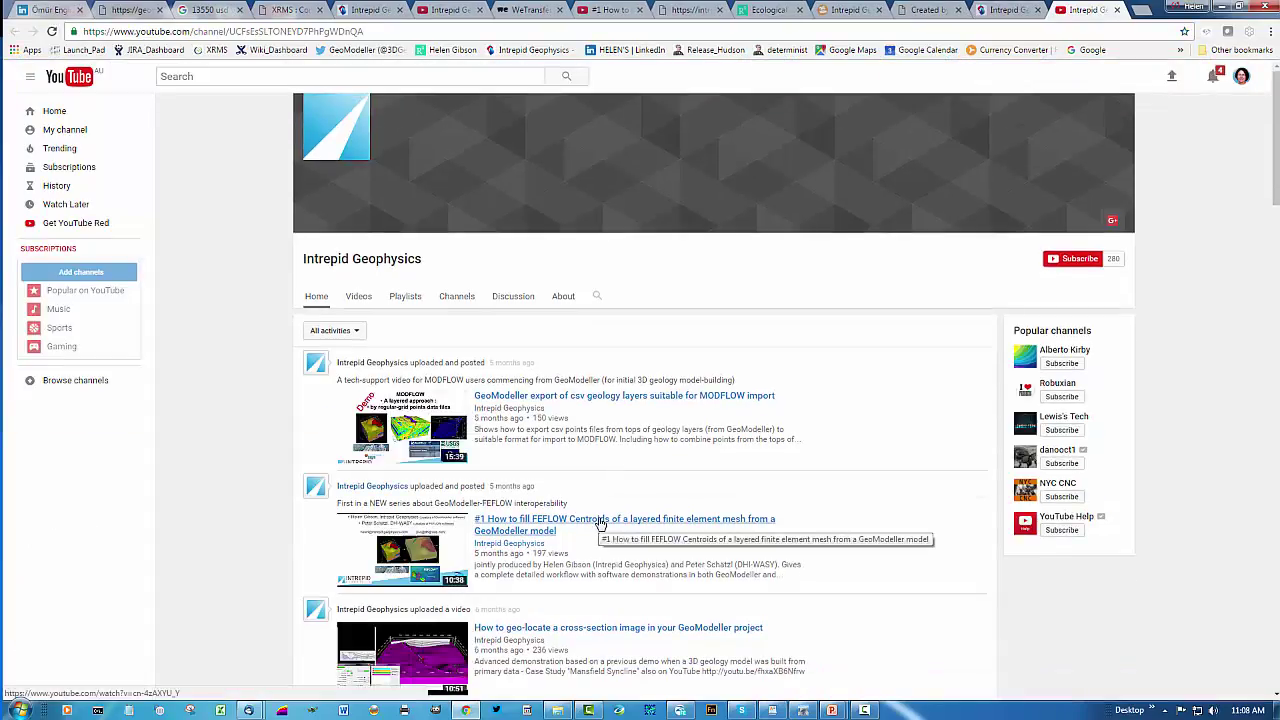
- Play the '#1 How to fill FEFLOW Centroids' tutorial video at 720p quality
{"action": "left_click", "coordinate": [601, 522]}
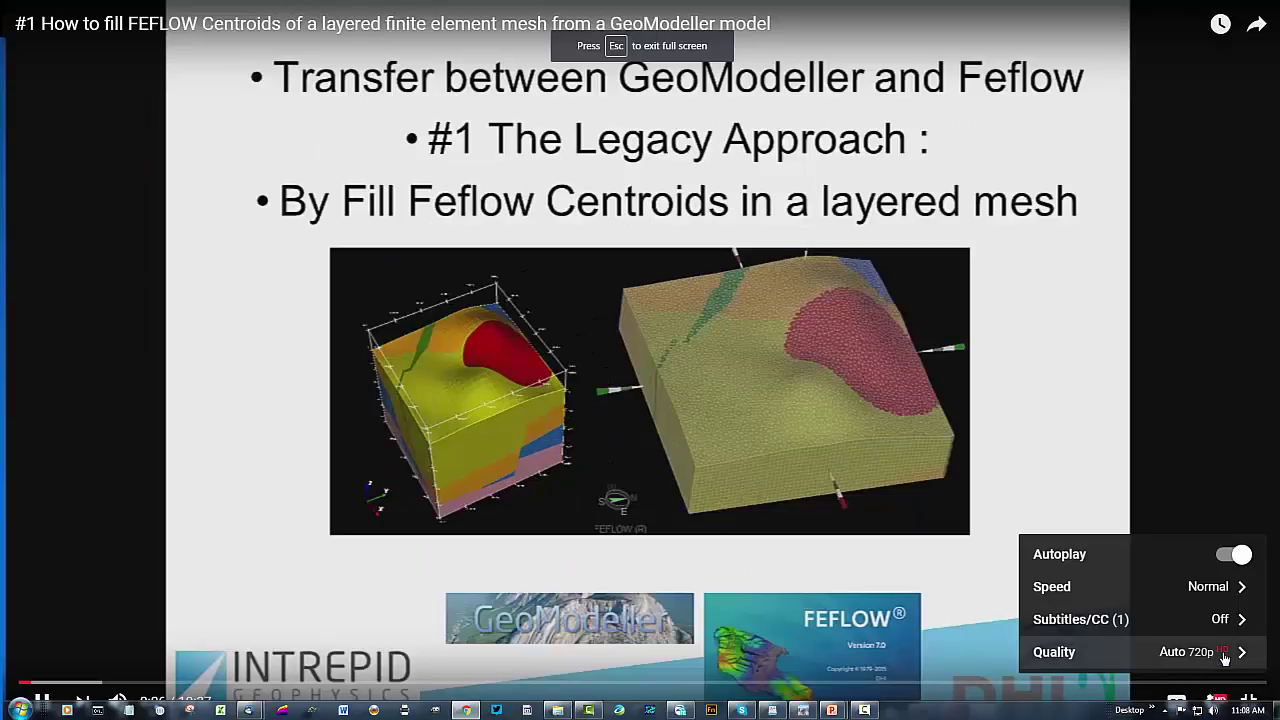
{"action": "left_click", "coordinate": [1225, 652]}
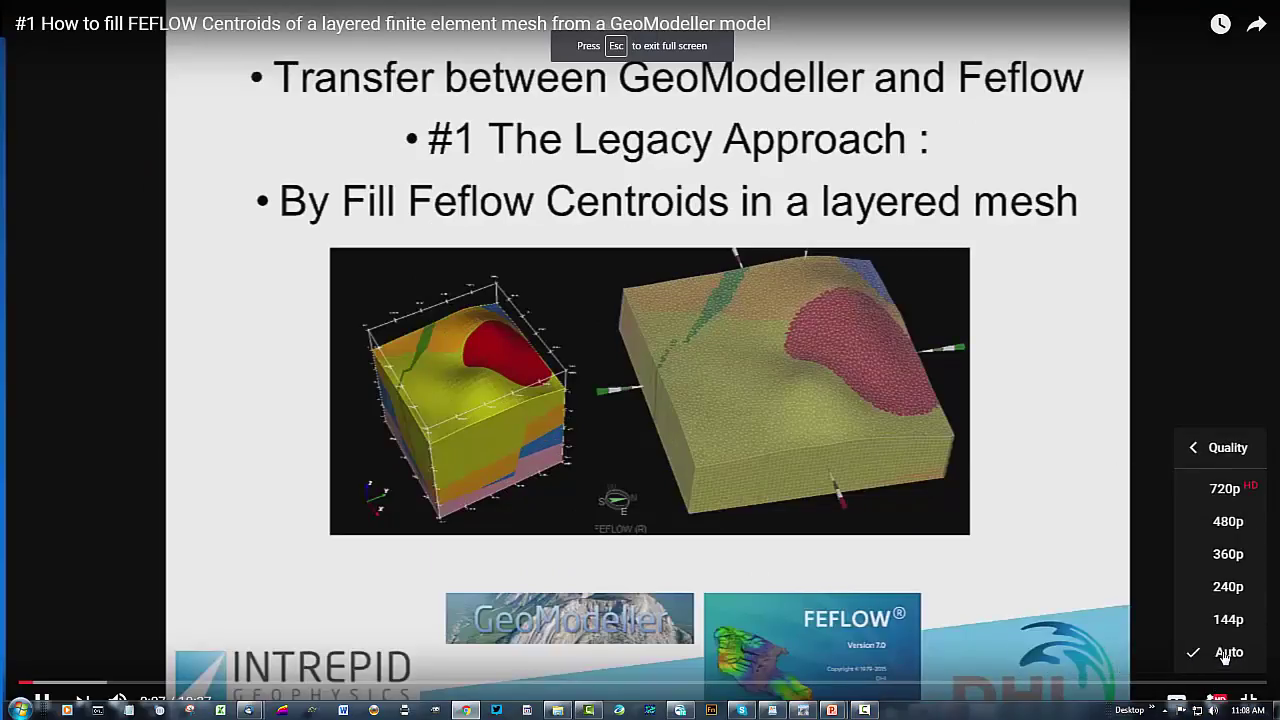
{"action": "left_click", "coordinate": [1225, 494]}
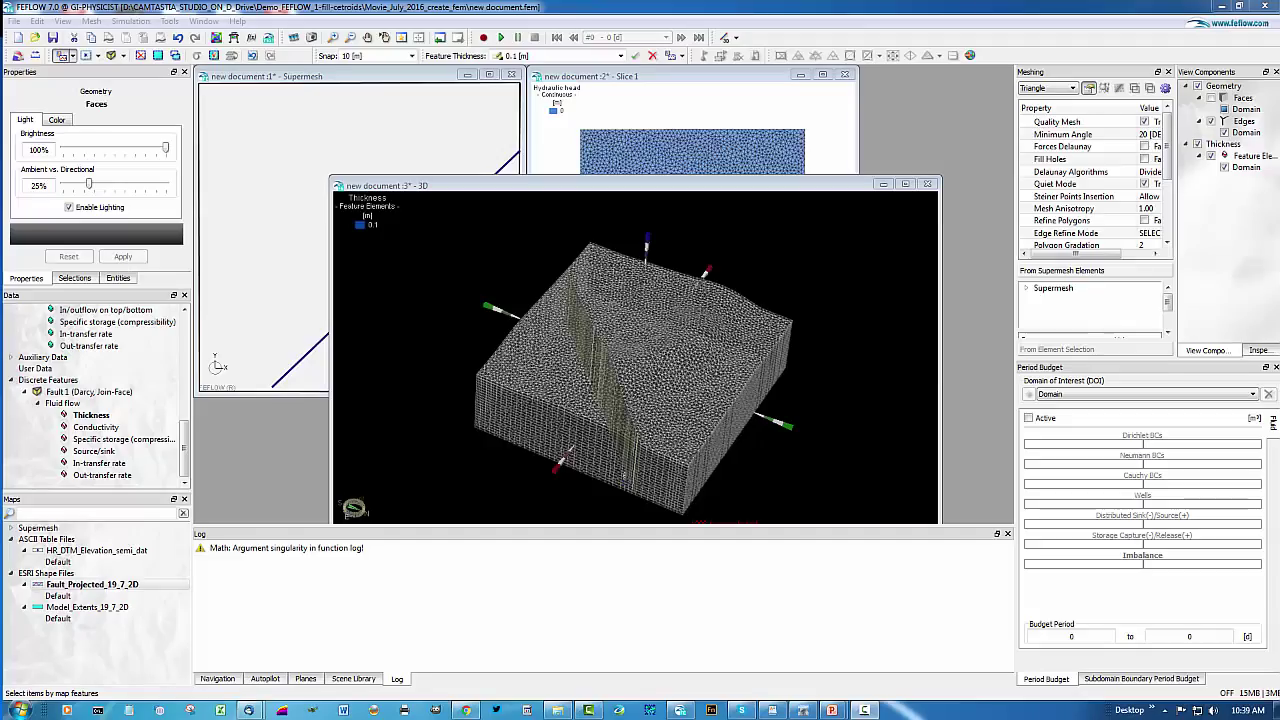
- Save the model as new document.fem in ASCII Interchange FEM format, overwriting the existing file
{"action": "left_click", "coordinate": [14, 21]}
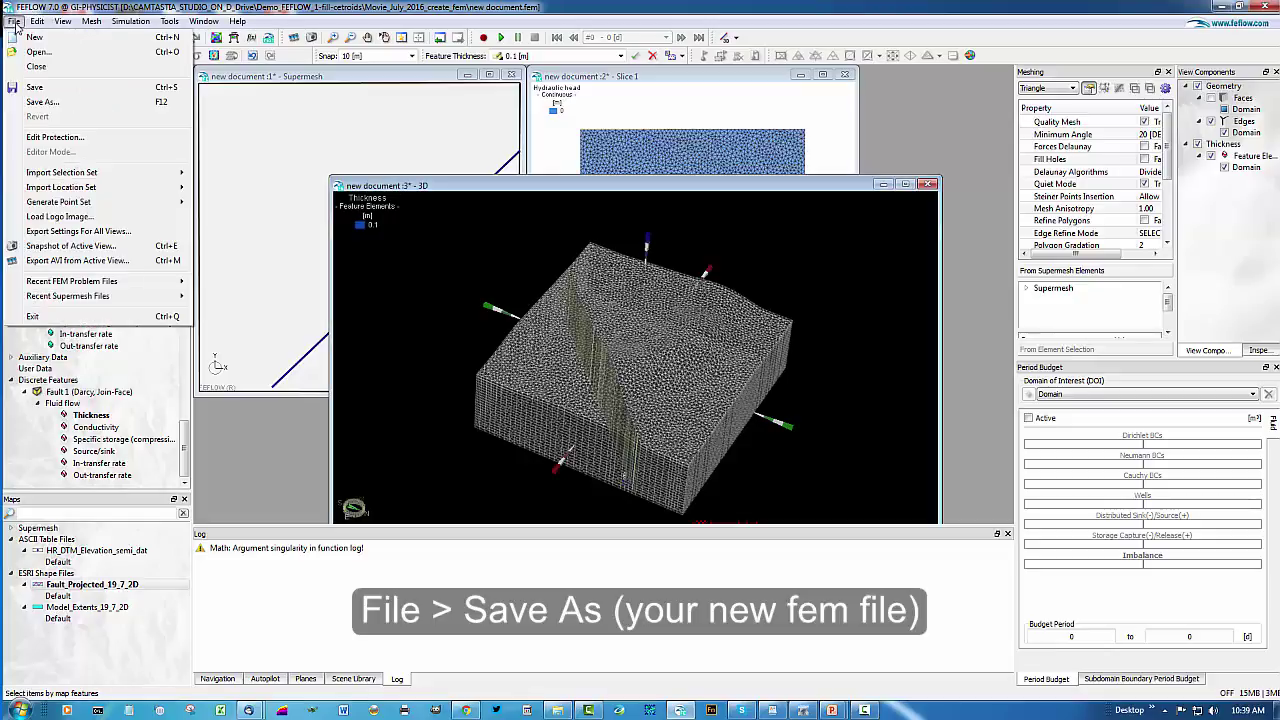
{"action": "left_click", "coordinate": [44, 102]}
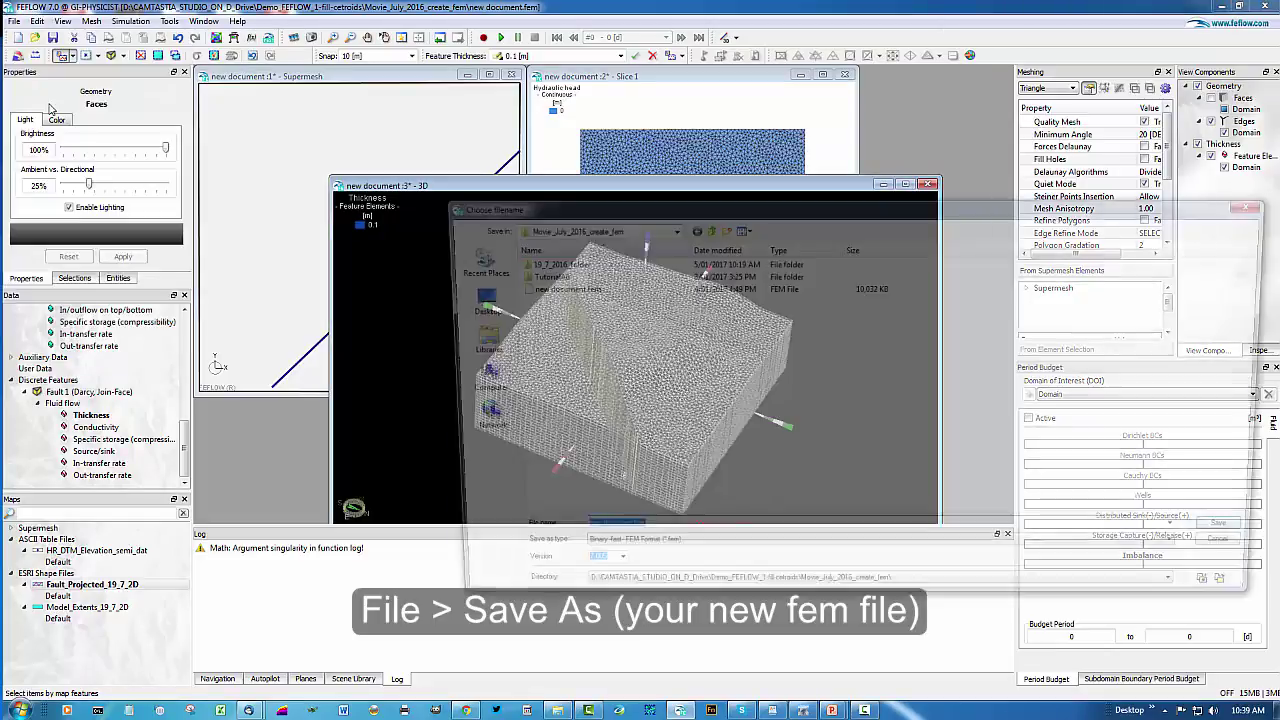
{"action": "left_click_drag", "start_coordinate": [557, 207], "coordinate": [267, 107]}
{"action": "left_click", "coordinate": [908, 455]}
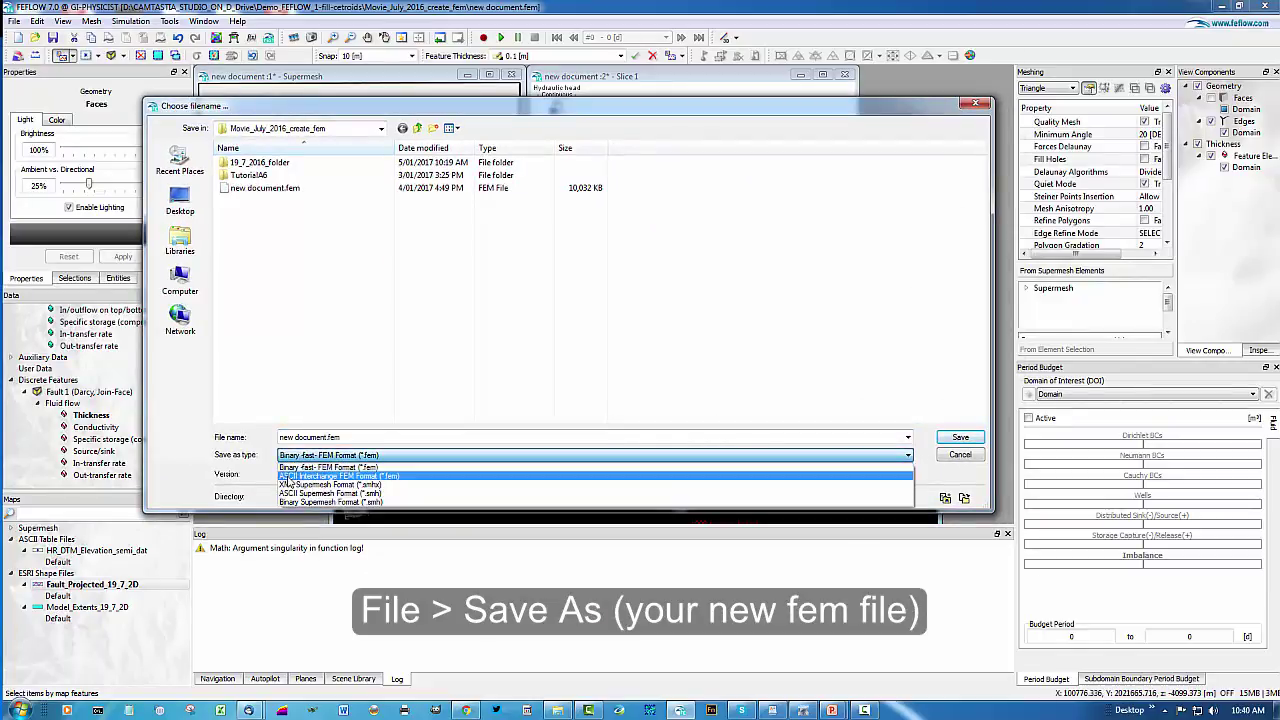
{"action": "left_click", "coordinate": [315, 477]}
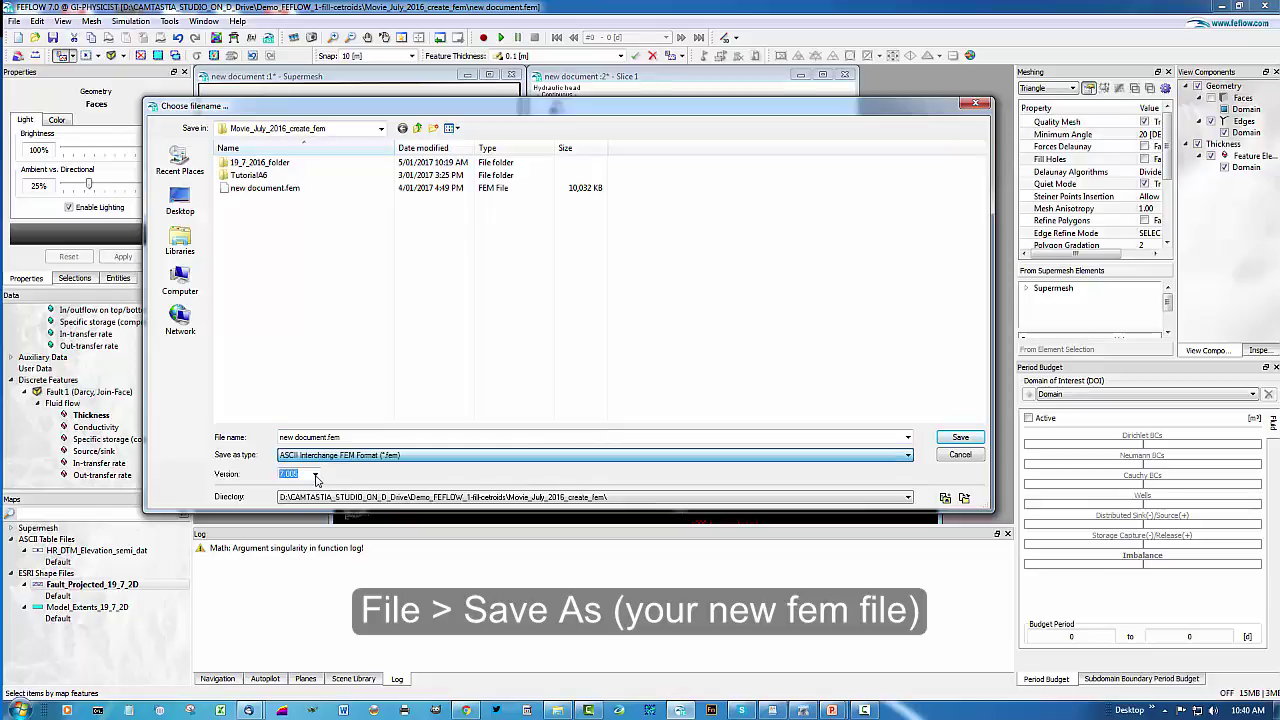
{"action": "left_click", "coordinate": [956, 439]}
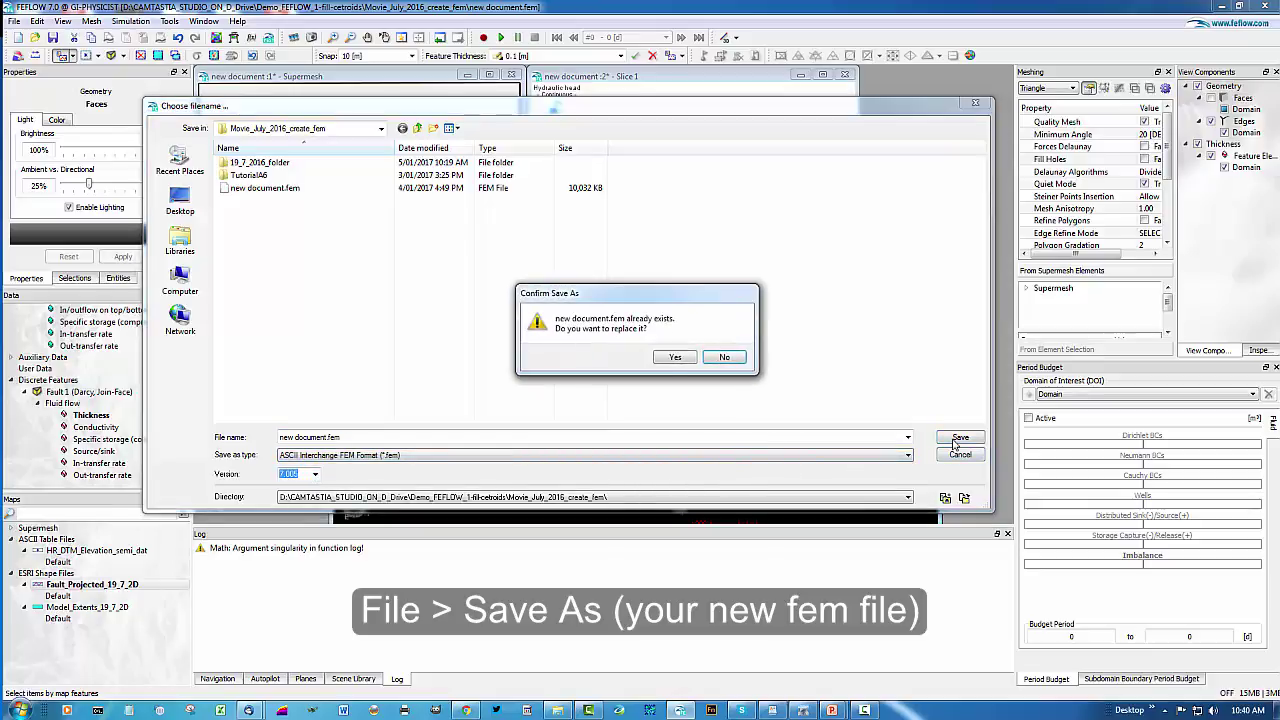
{"action": "left_click", "coordinate": [674, 357]}
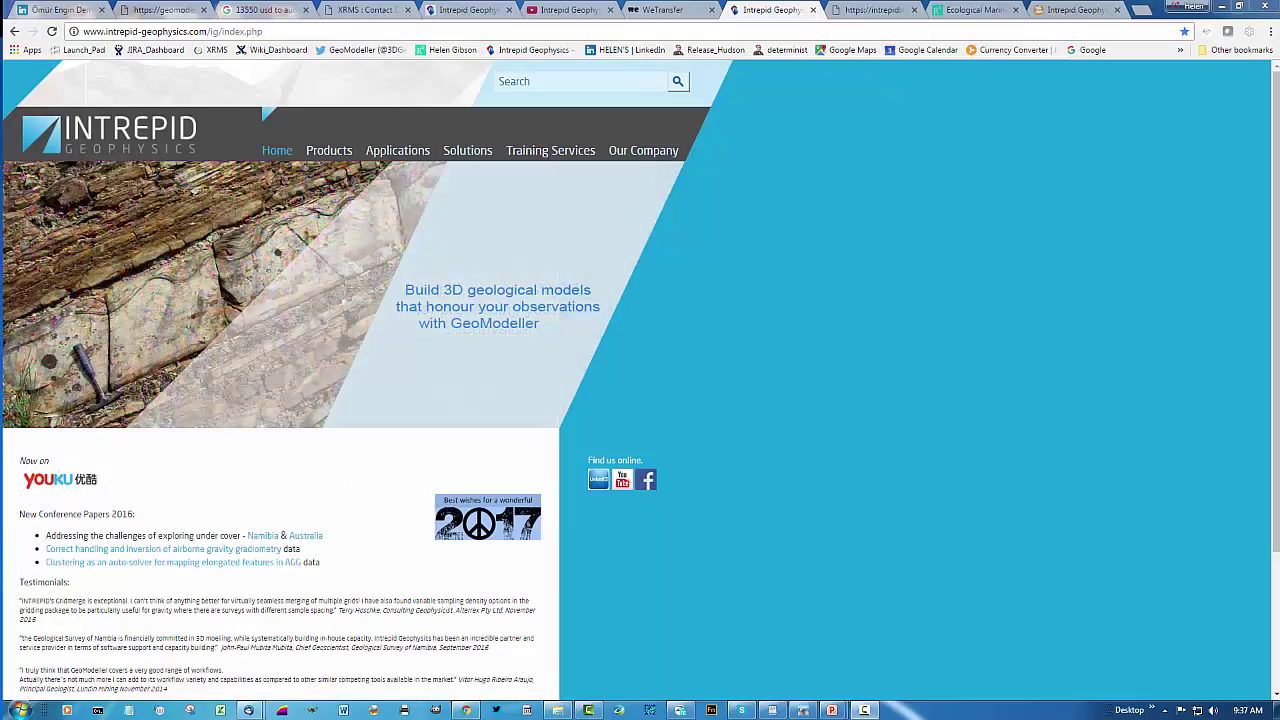
- Go to the Free demo-training online page under Training Services on the Intrepid Geophysics site
{"action": "mouse_move", "coordinate": [545, 150]}
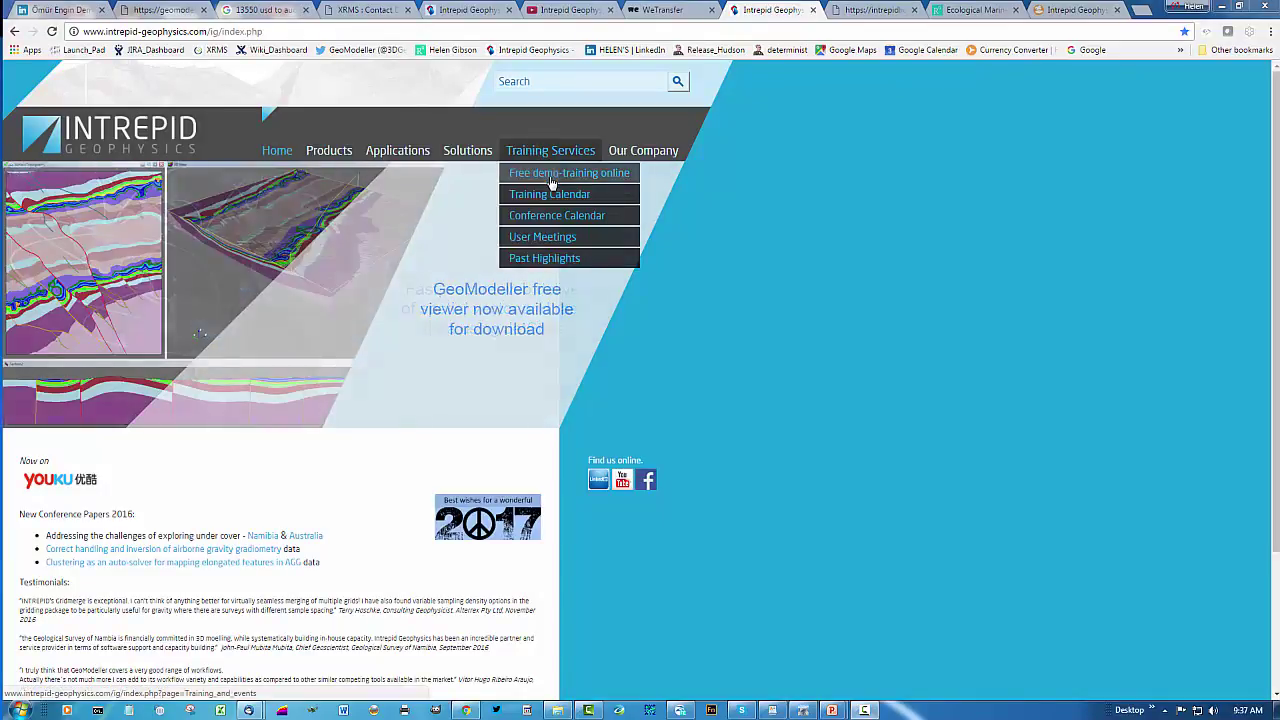
{"action": "left_click", "coordinate": [551, 176]}
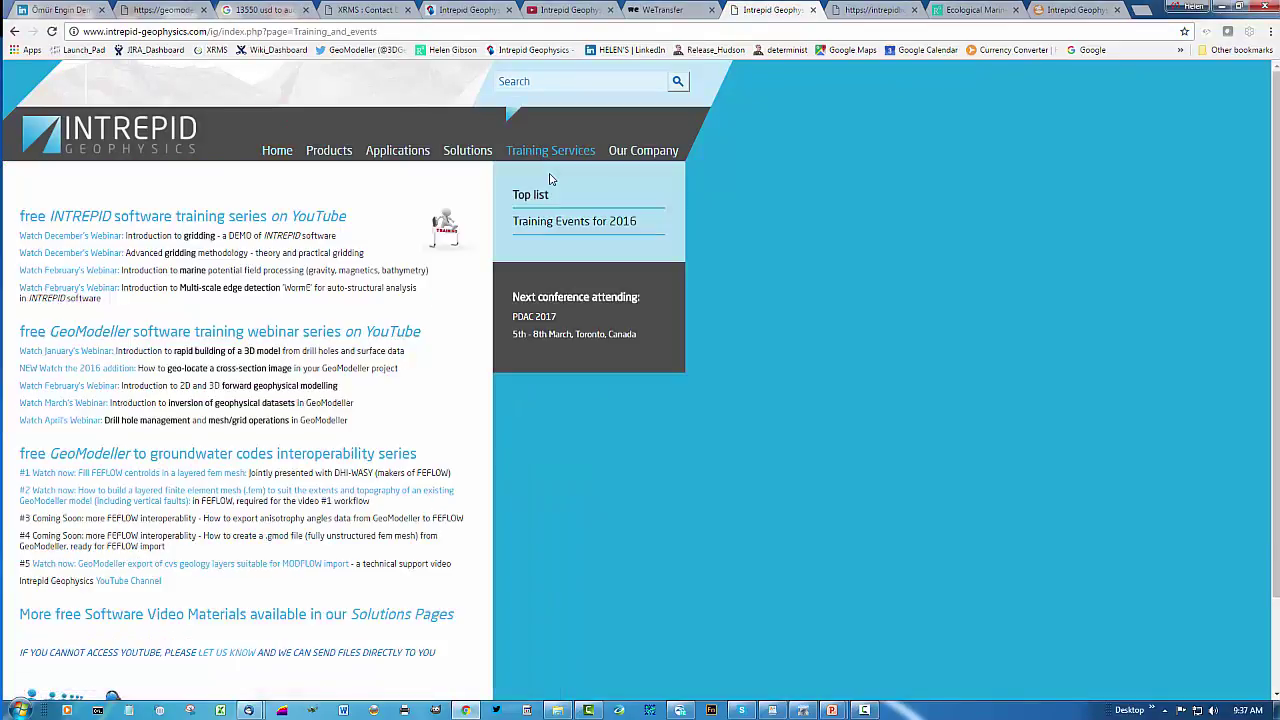